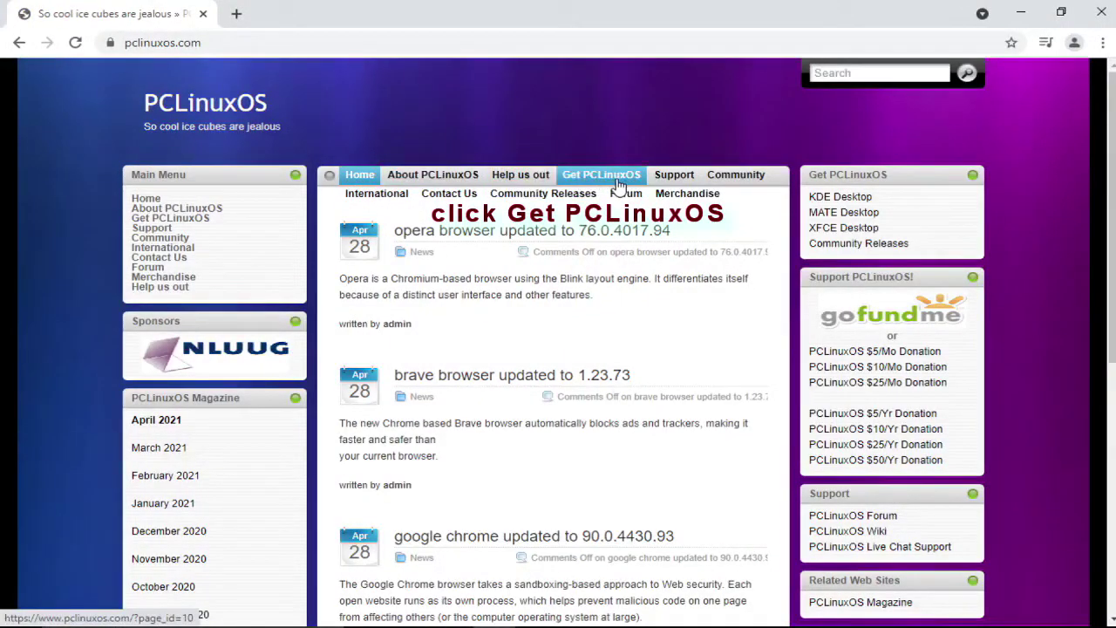
Go to Get PCLinuxOS, Download Locations, USA mirror and download pclinuxos64-MATE-2021.02.iso, watching its progress
click(619, 179)
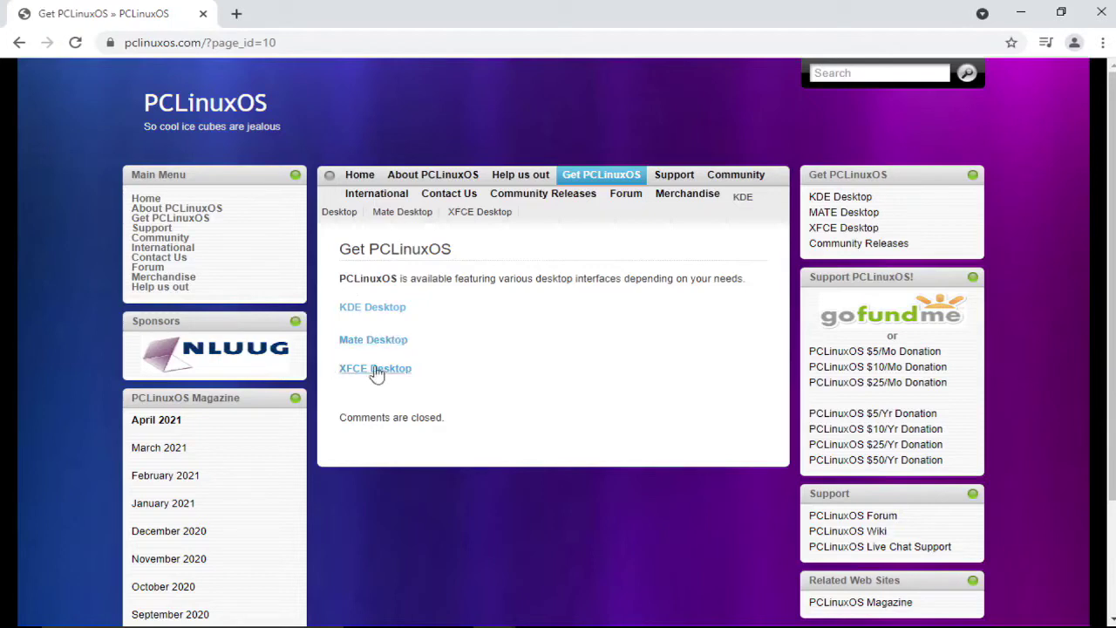
click(373, 308)
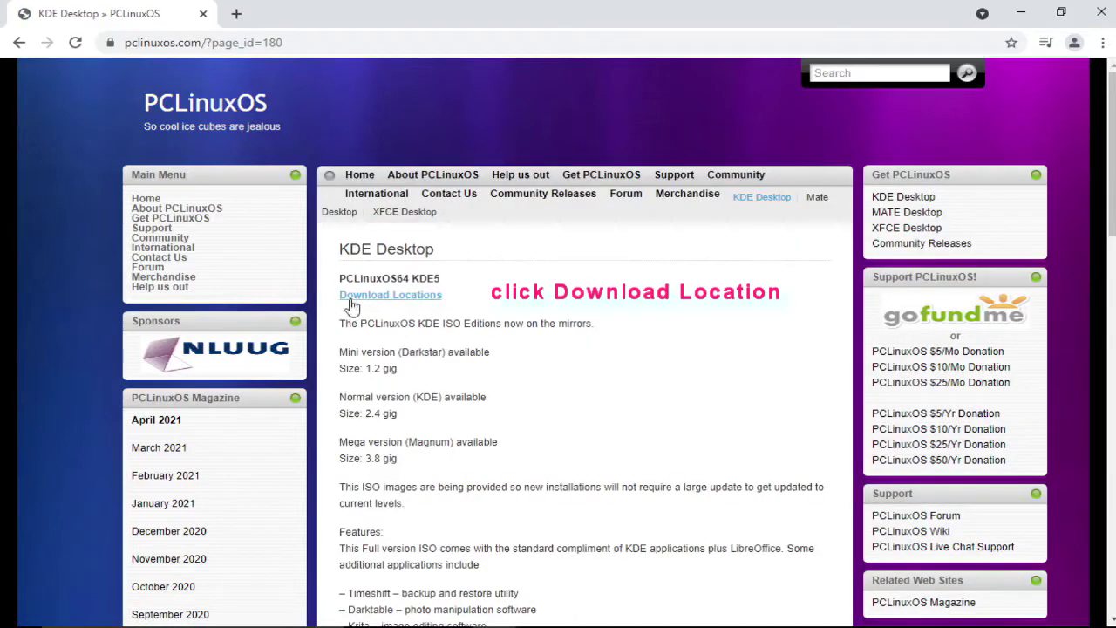
click(398, 296)
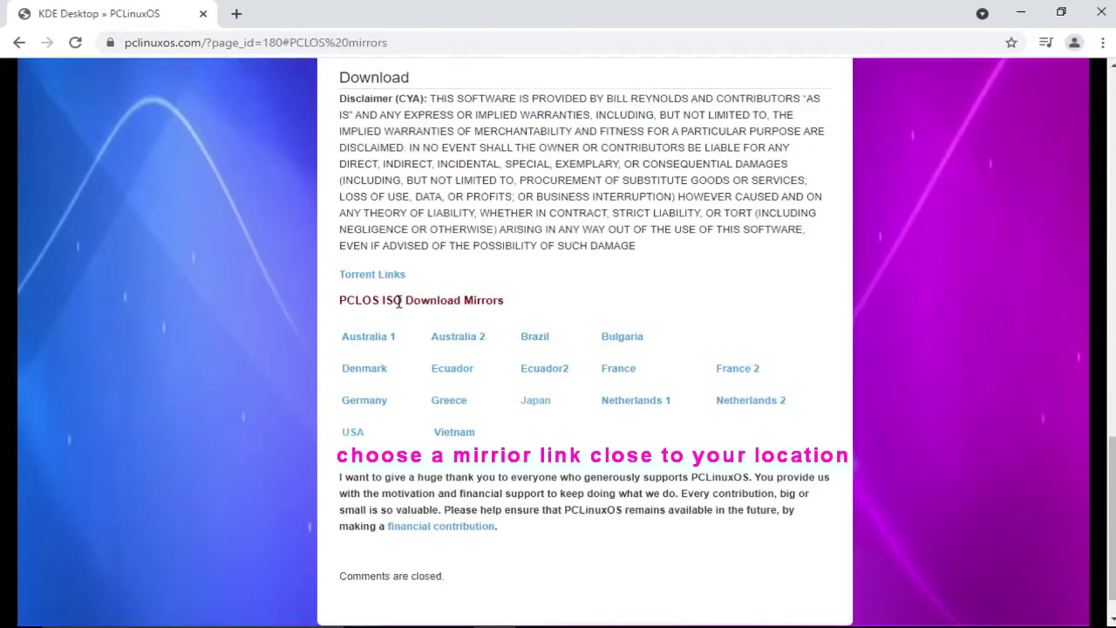
click(353, 436)
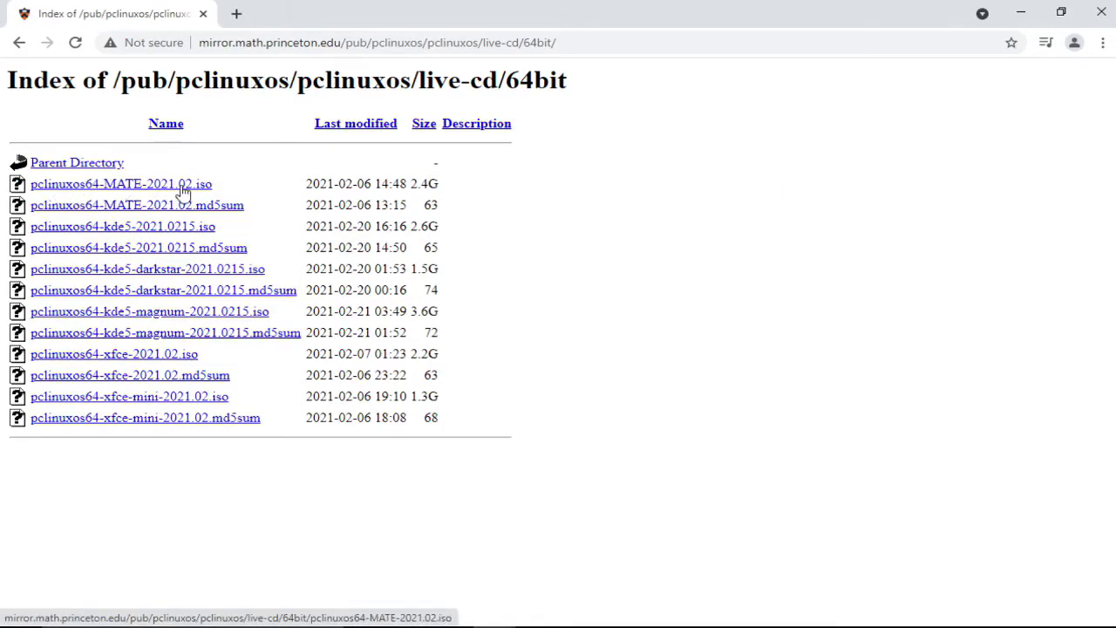
click(182, 190)
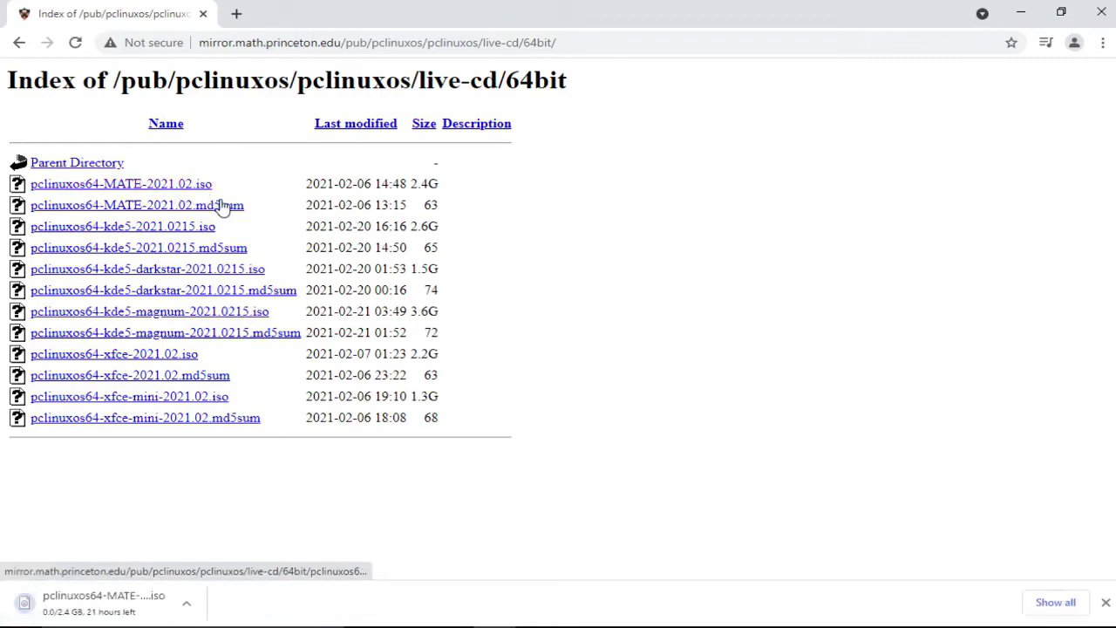
click(1066, 601)
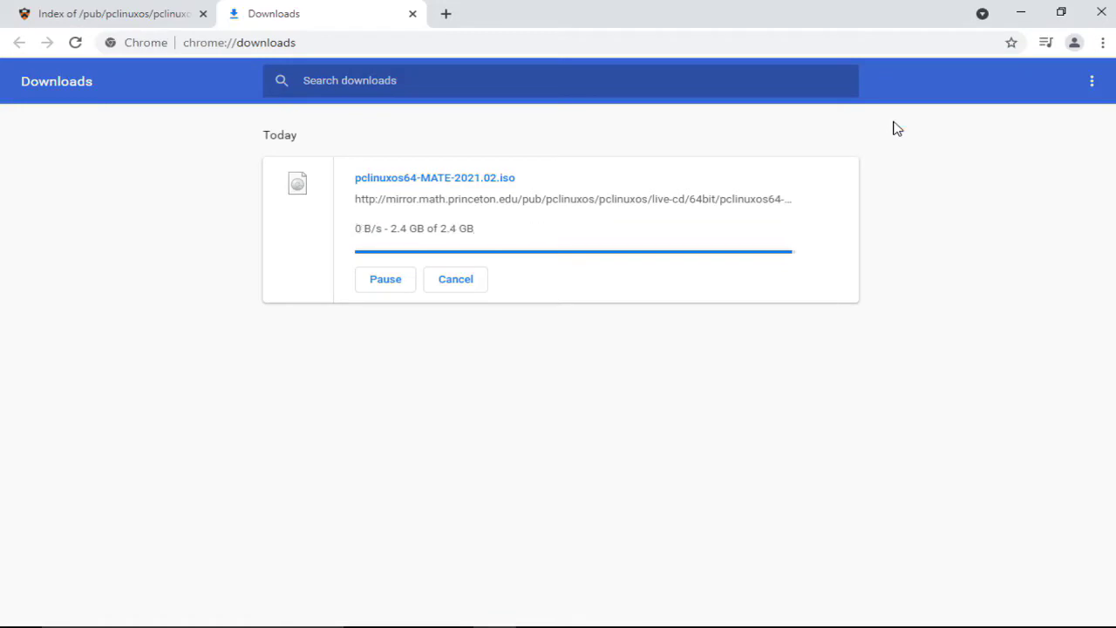
key(ctrl+n)
Search for balenaEtcher, open balena.io, and download the Windows (x86|x64) installer
text(balena)
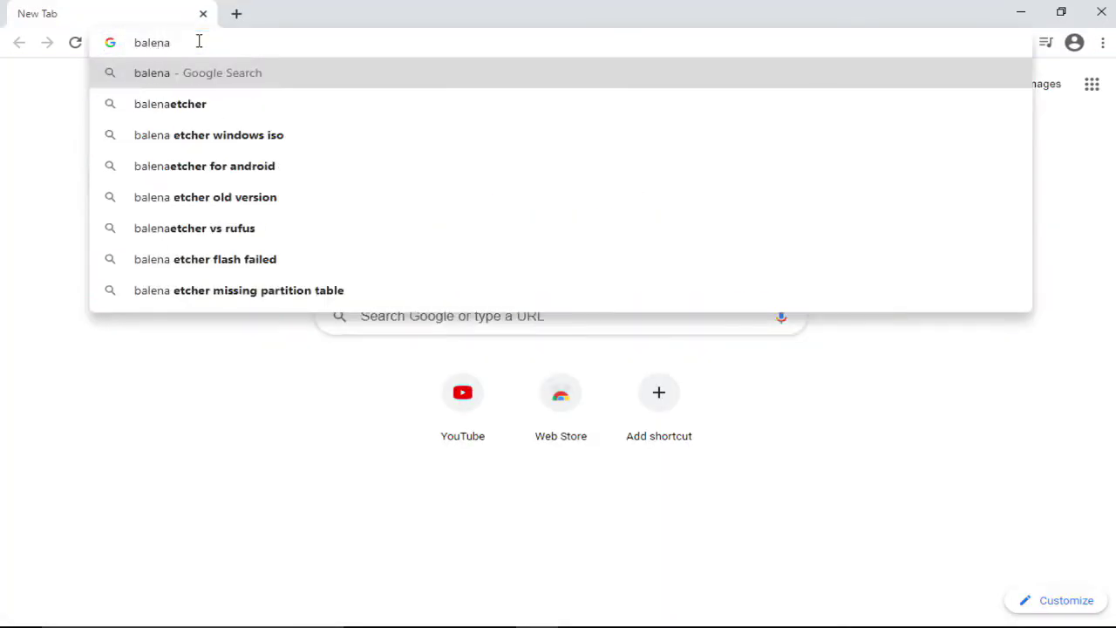
text(Etcher)
key(Return)
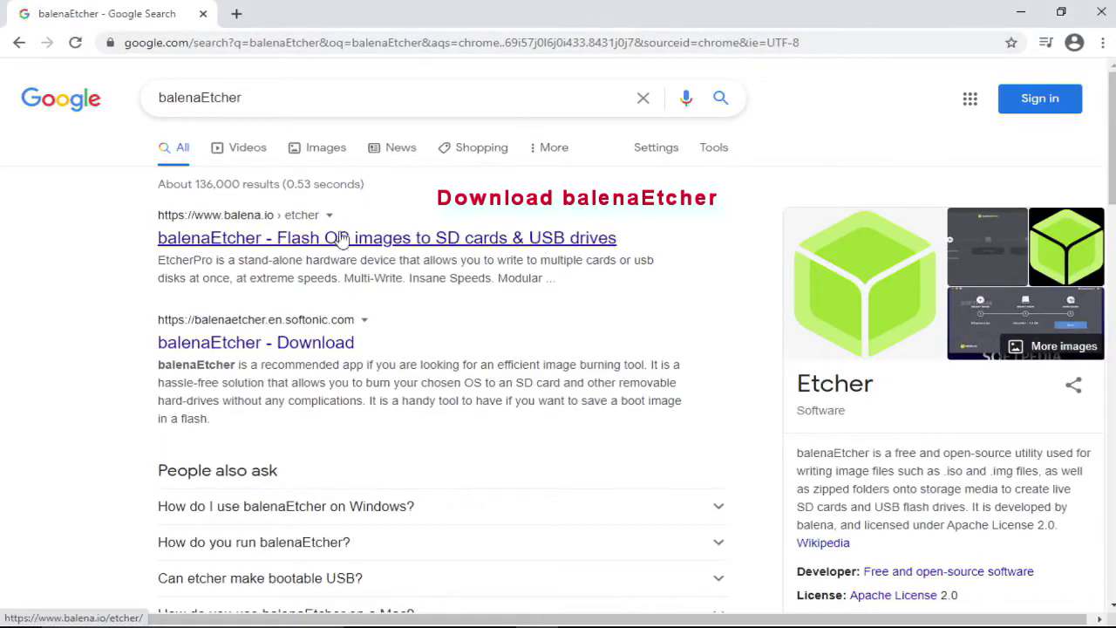
click(482, 239)
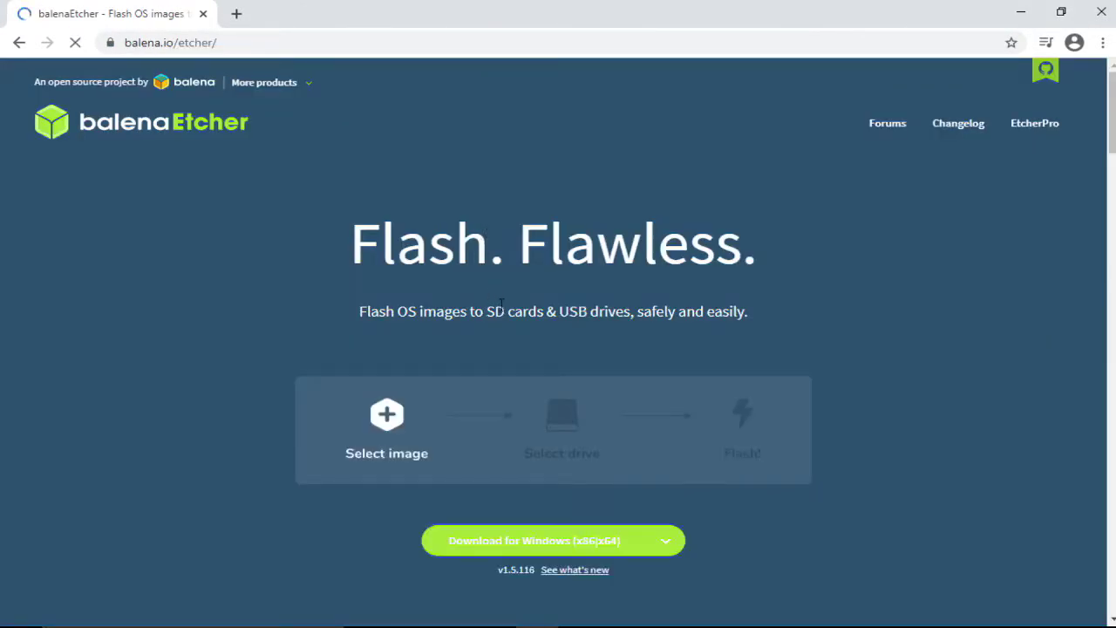
scroll(501, 304, down, 2)
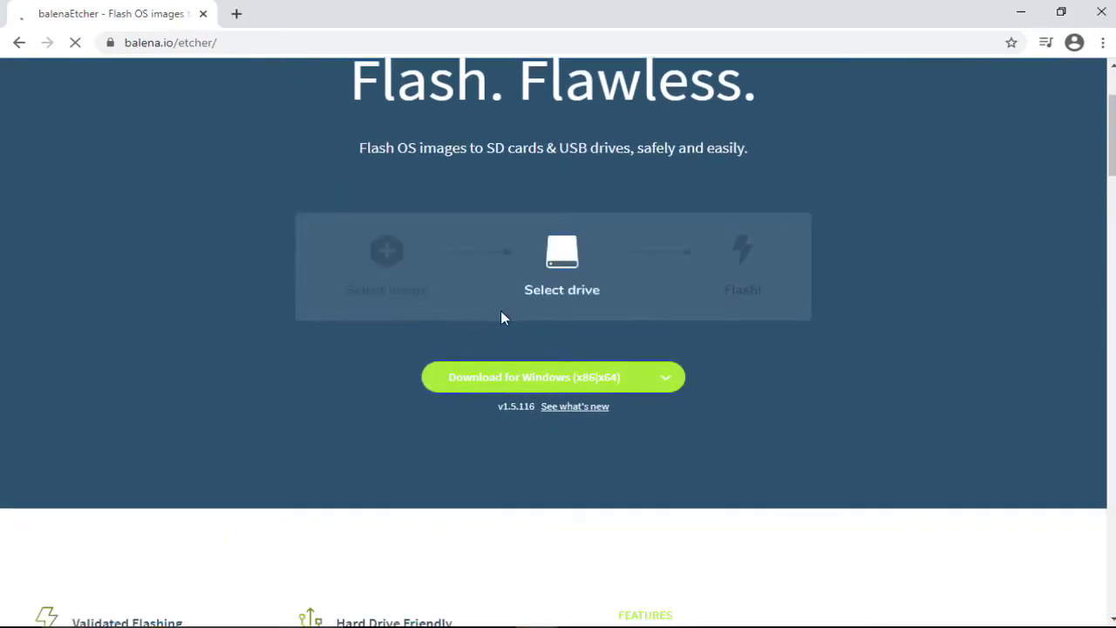
click(615, 390)
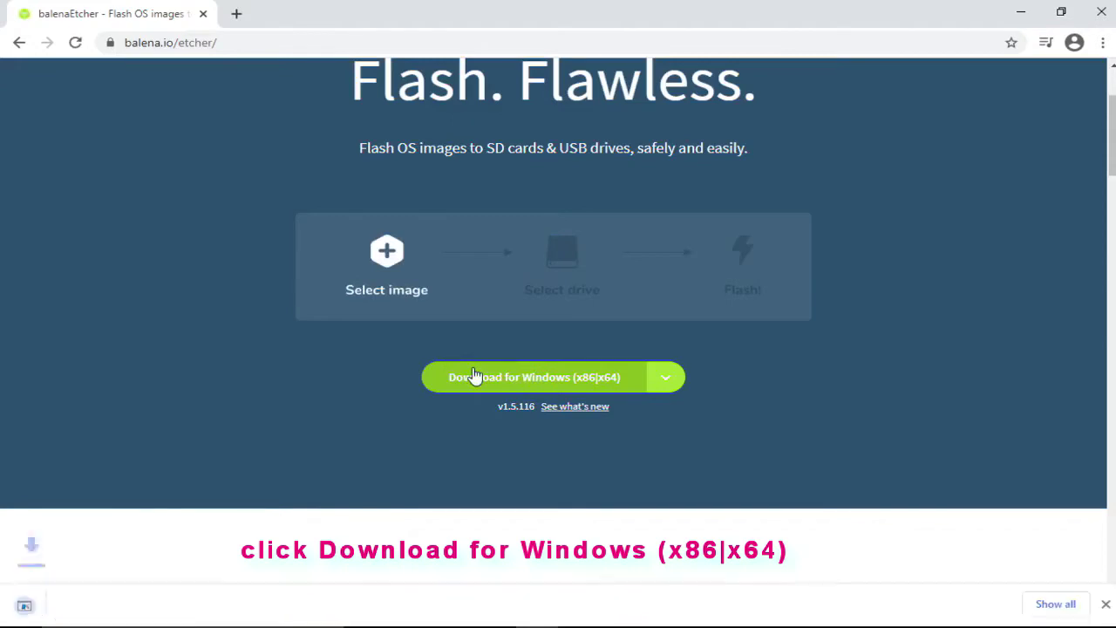
click(1055, 602)
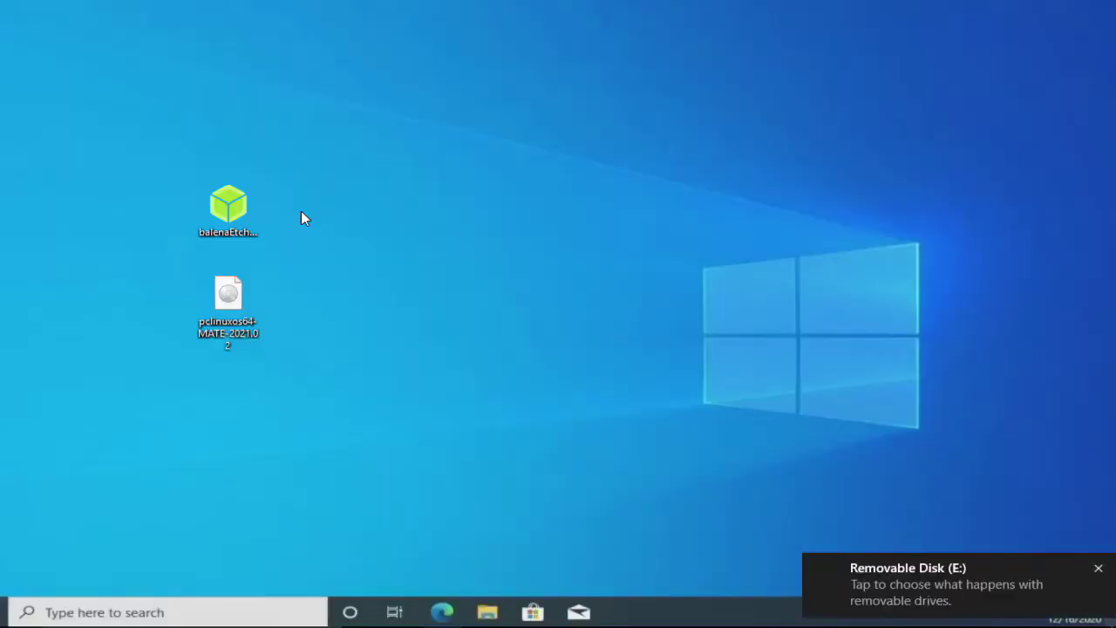
Launch the balenaEtcher 1.5.116 installer from the desktop and accept its Apache 2.0 licence
right_click(237, 208)
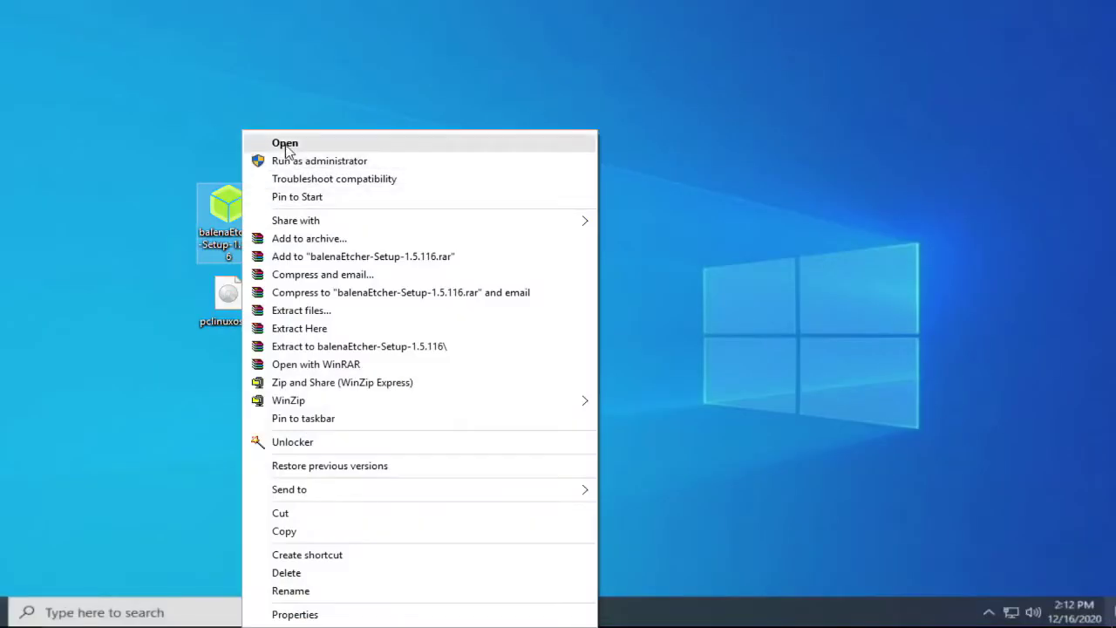
click(285, 145)
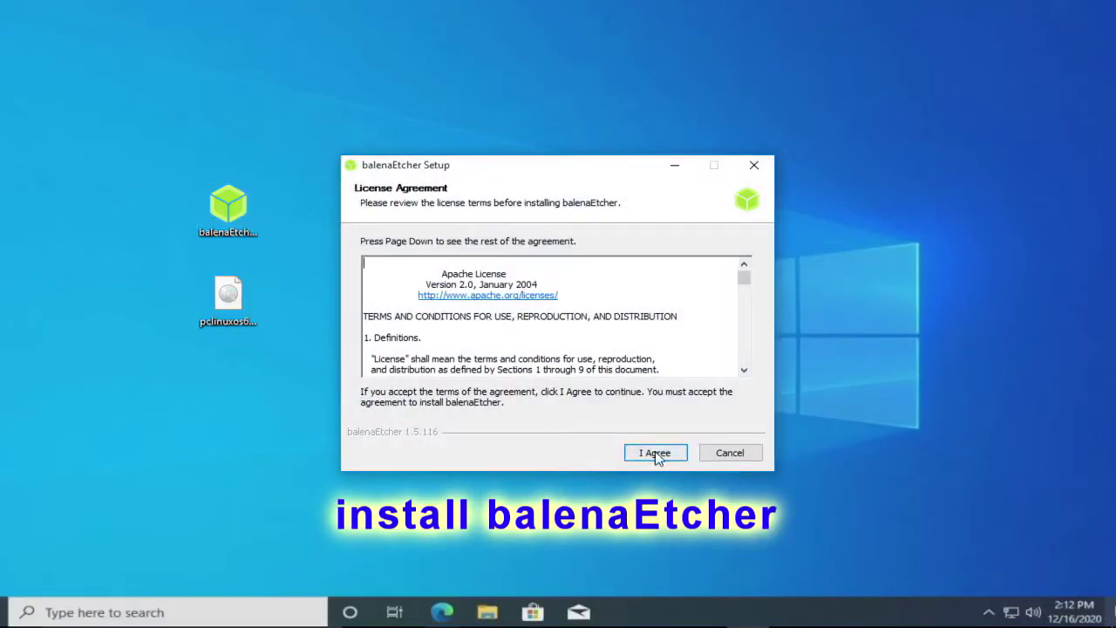
click(654, 451)
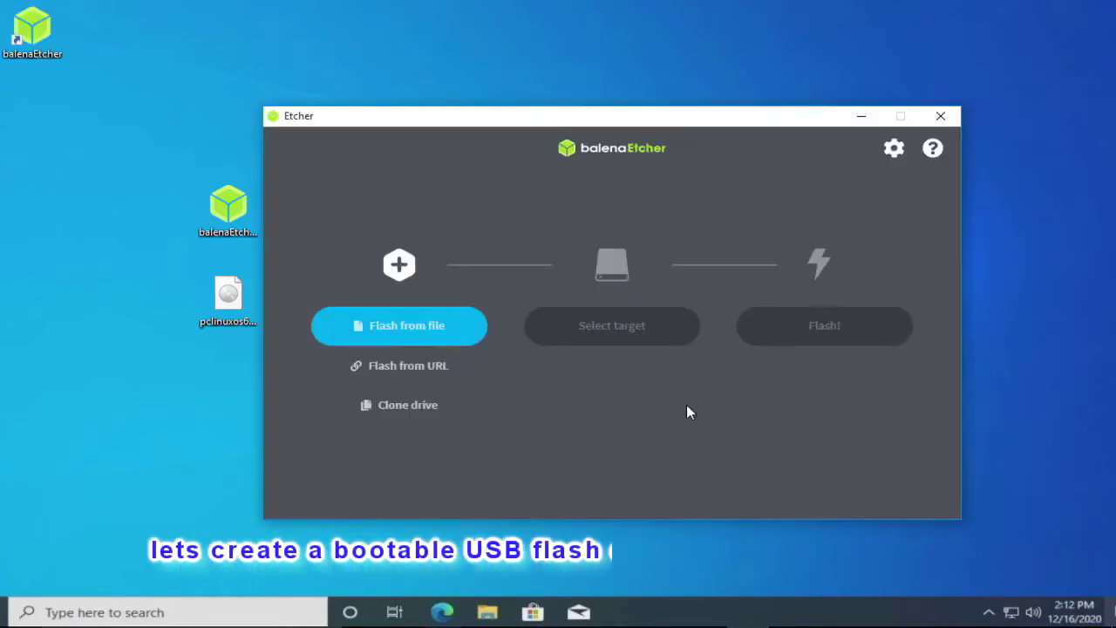
Load pclinuxos64-MATE-2021.02.iso from the Desktop into balenaEtcher via Flash from file
click(434, 328)
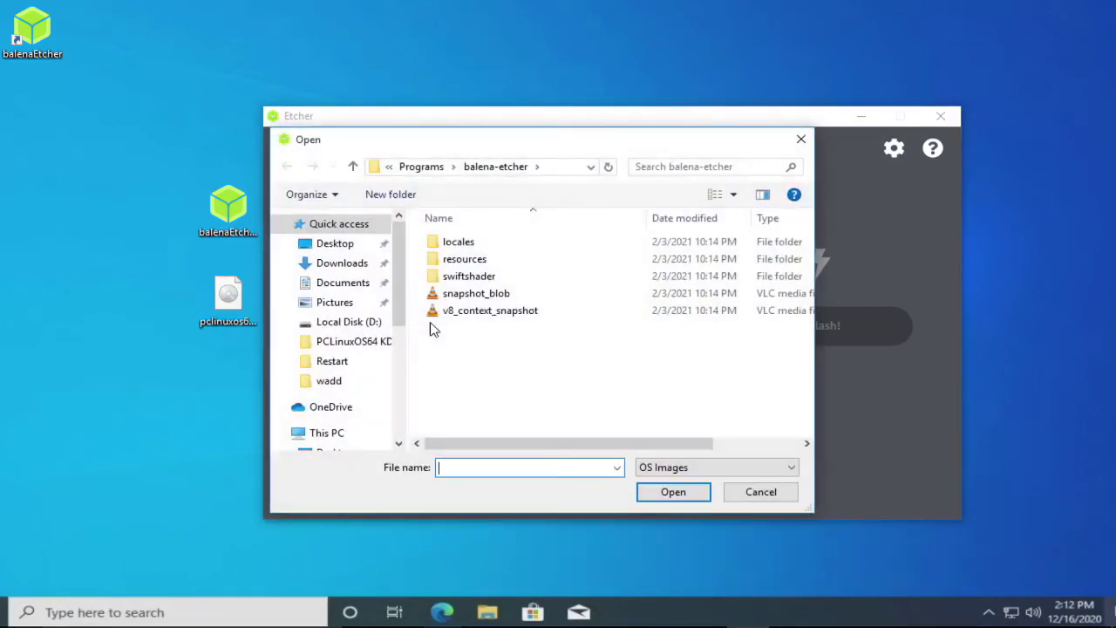
click(225, 321)
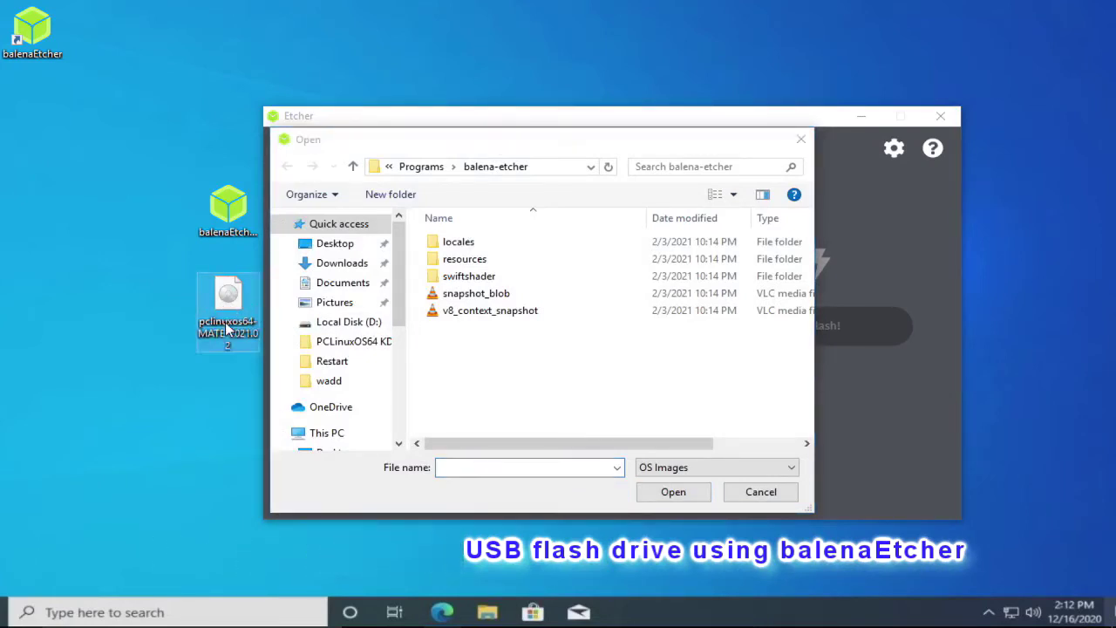
click(332, 247)
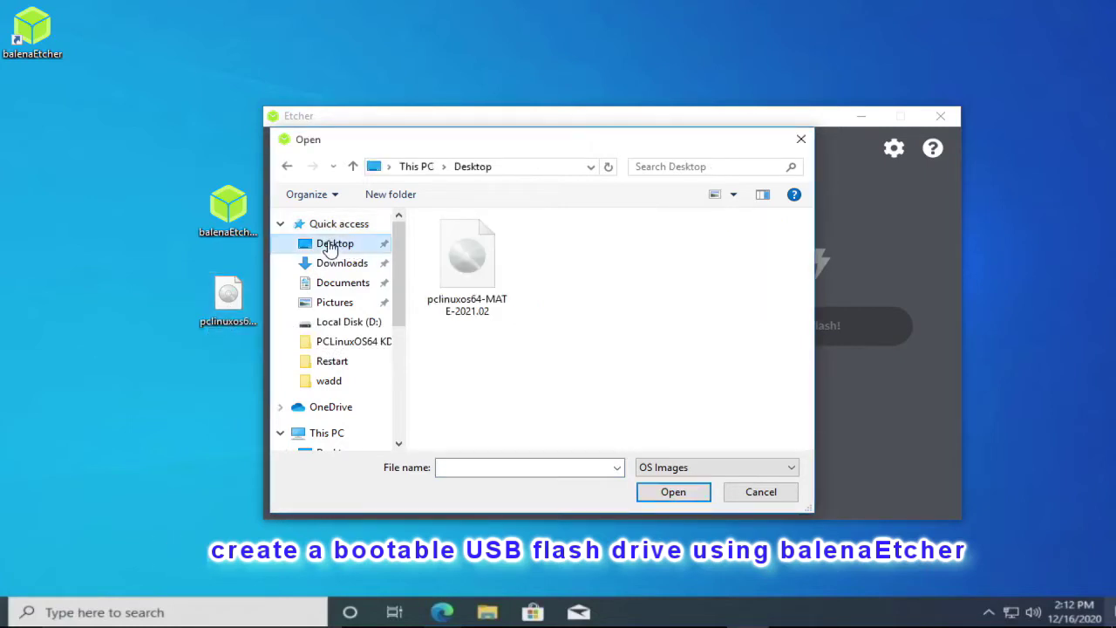
click(478, 289)
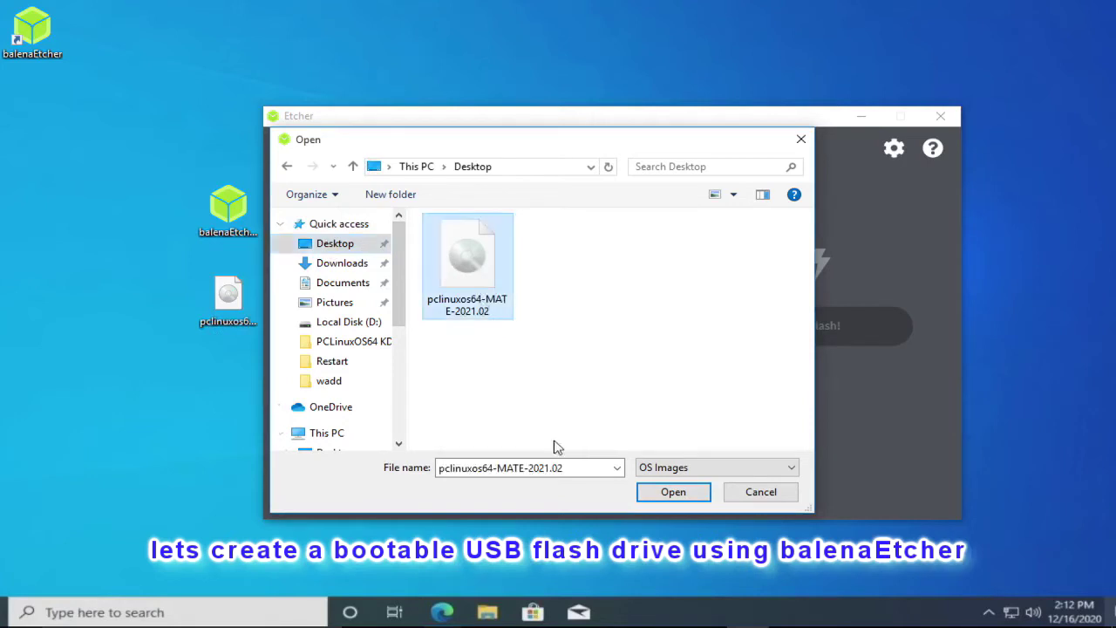
click(673, 492)
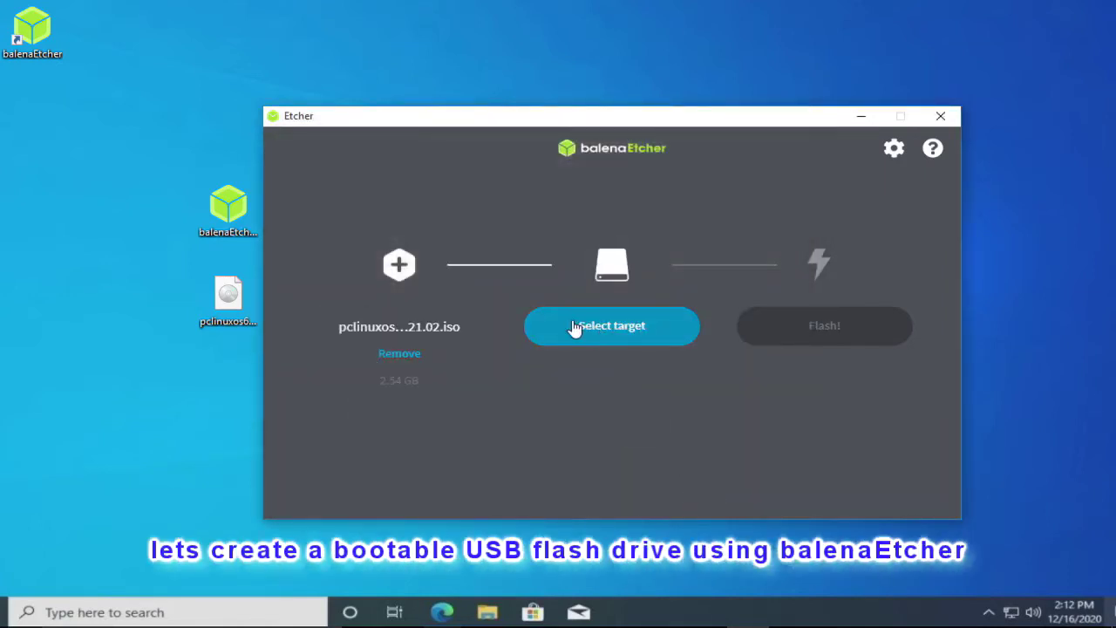
Select the 15.4 GB SanDisk Cruzer Blade as target and flash the image
click(575, 327)
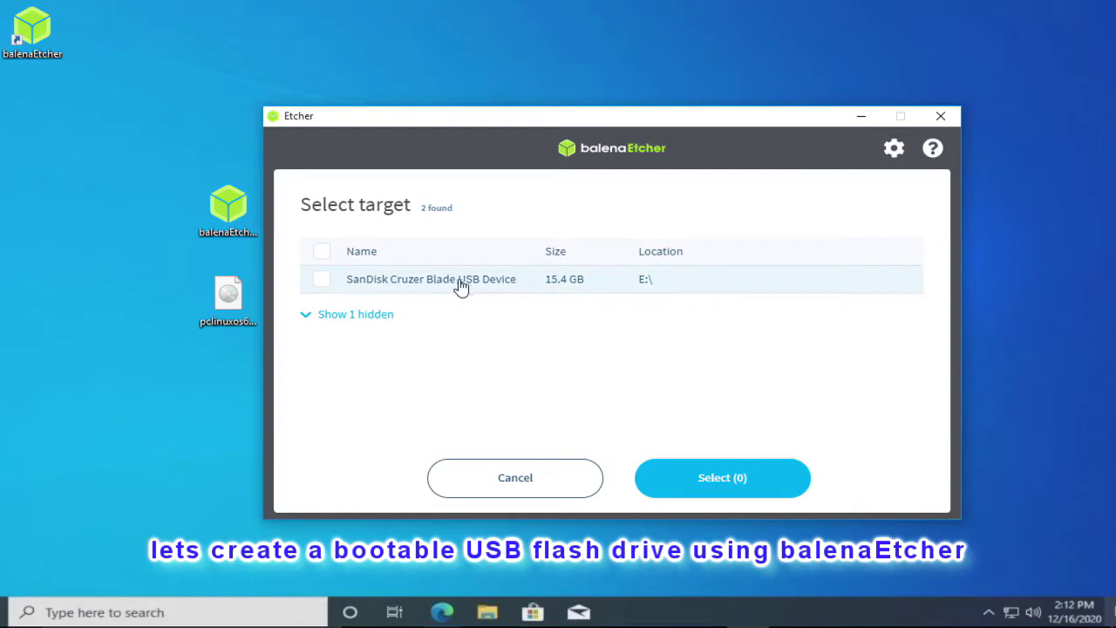
click(322, 283)
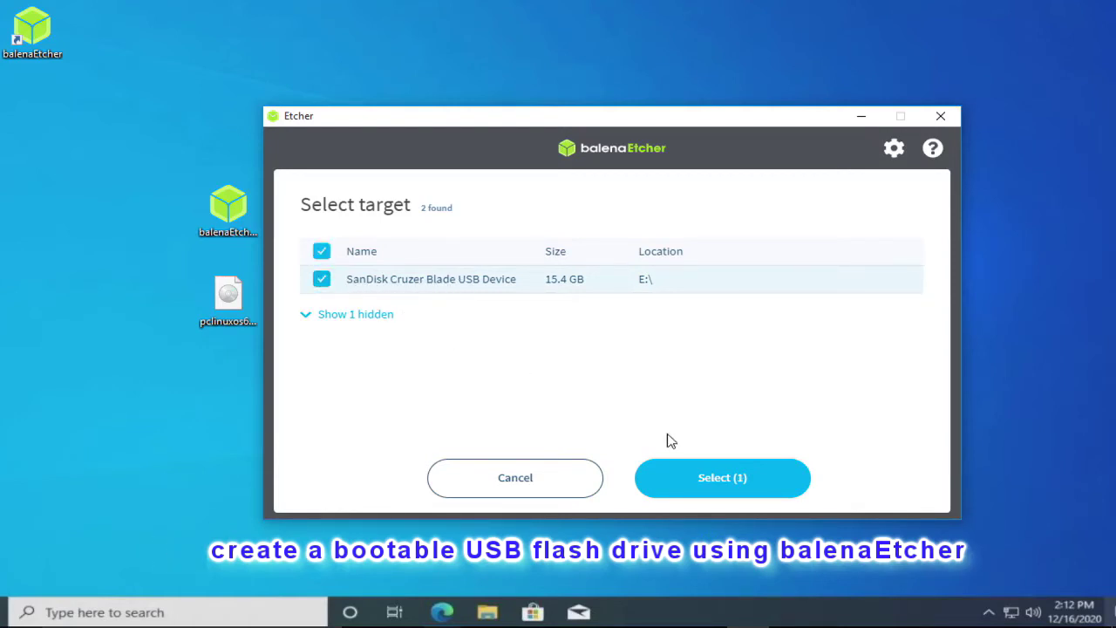
click(734, 477)
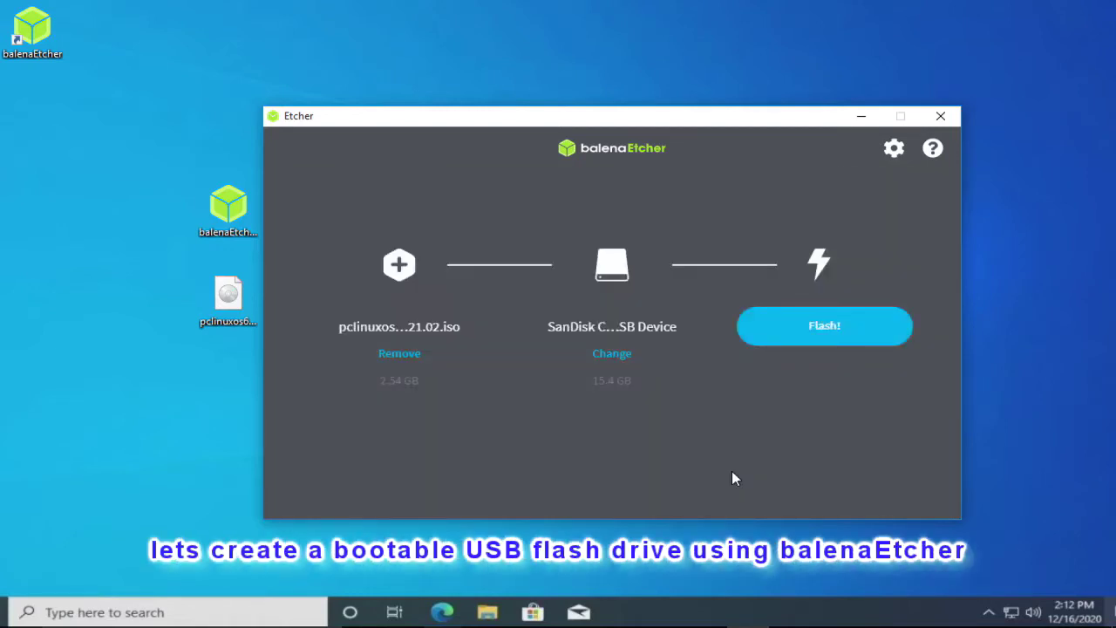
click(798, 331)
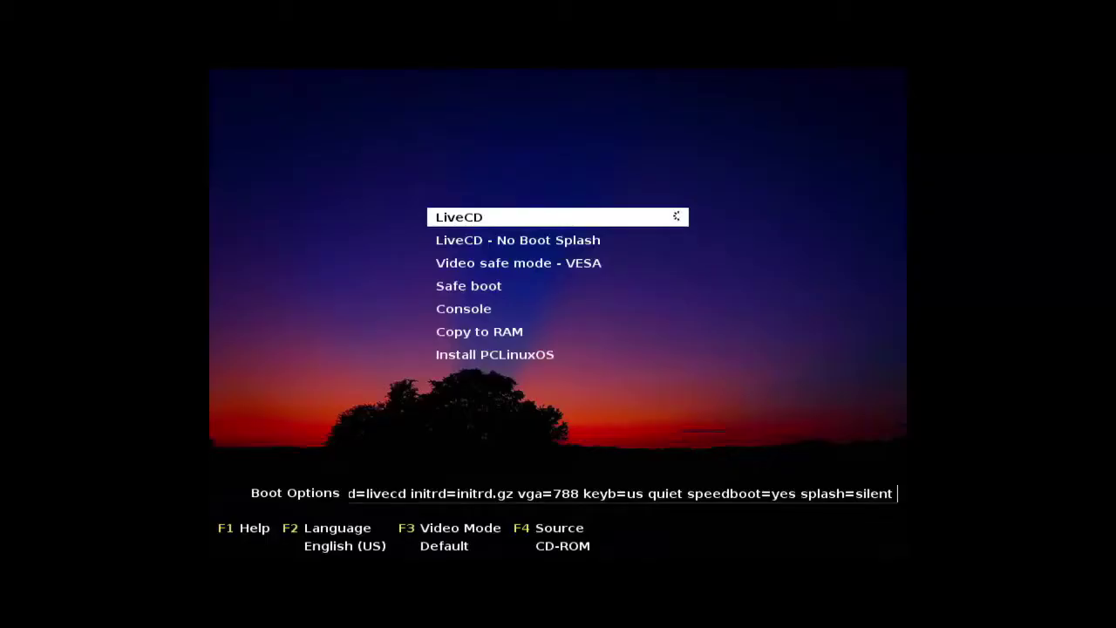
Move down to the Install PCLinuxOS boot entry and boot it
key(Down)
key(Down)
key(Down)
key(Down)
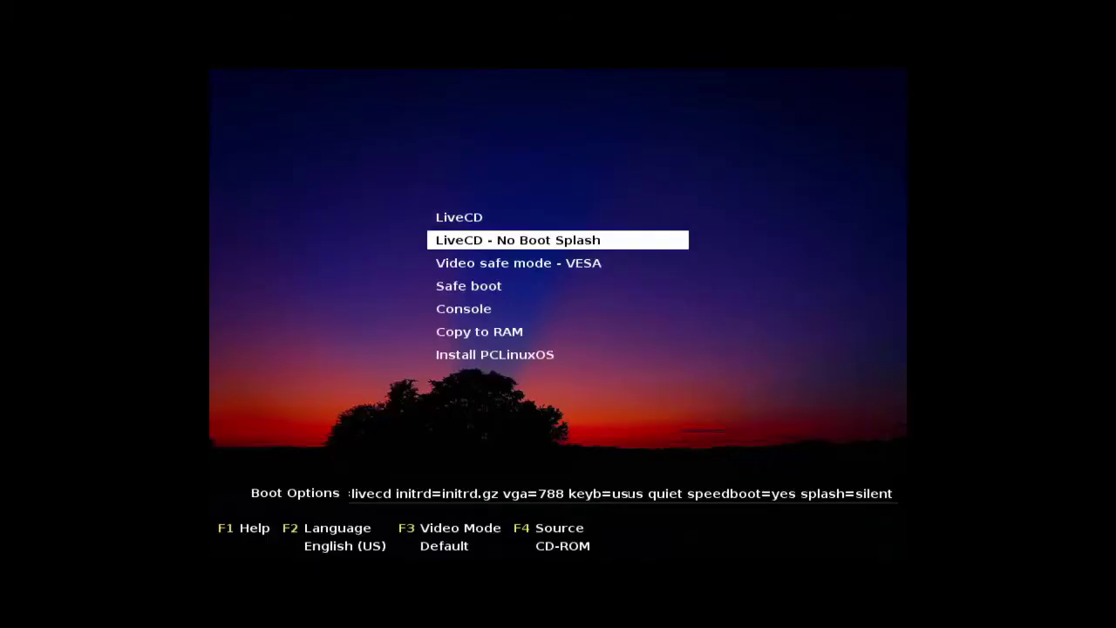
key(Down)
key(Down)
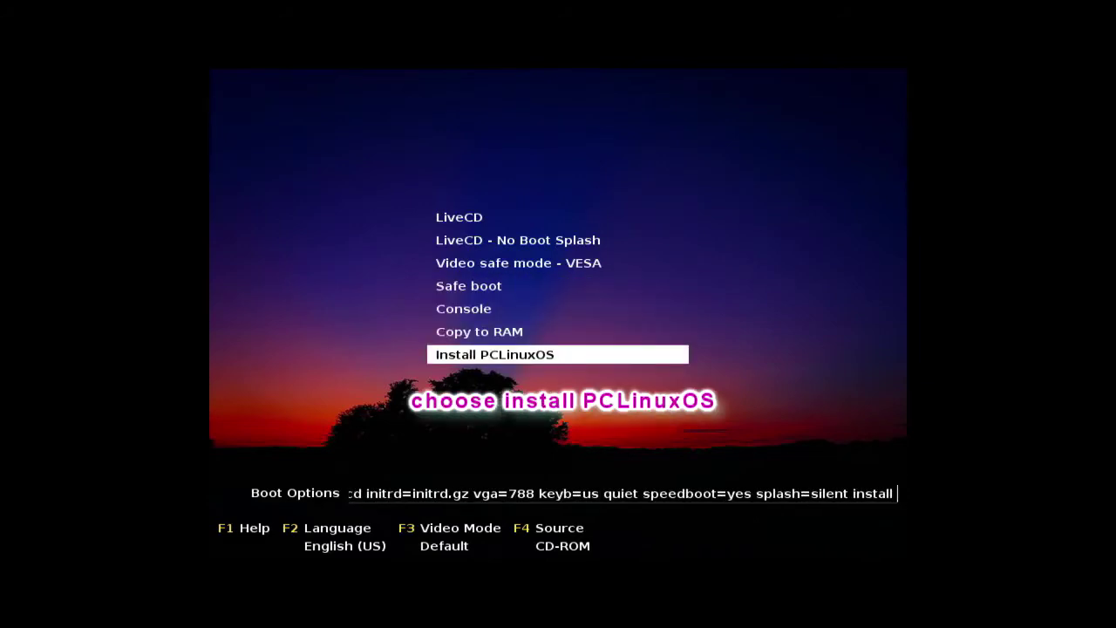
key(Return)
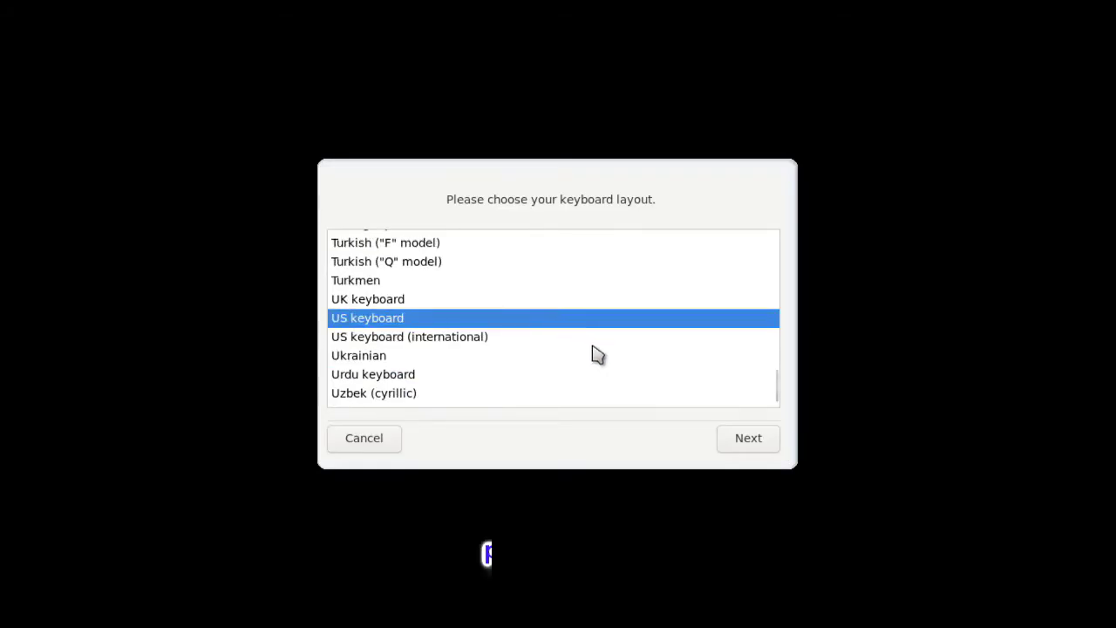
Accept the US keyboard layout, pass the welcome screen, and choose Custom disk partitioning for the 40GB disk
click(748, 441)
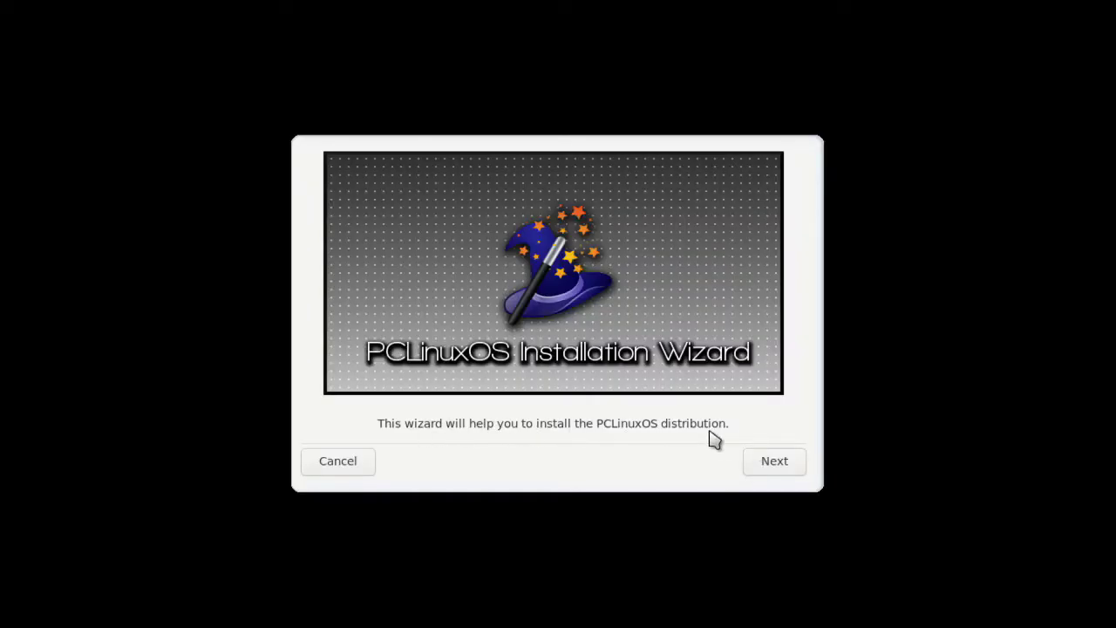
click(768, 469)
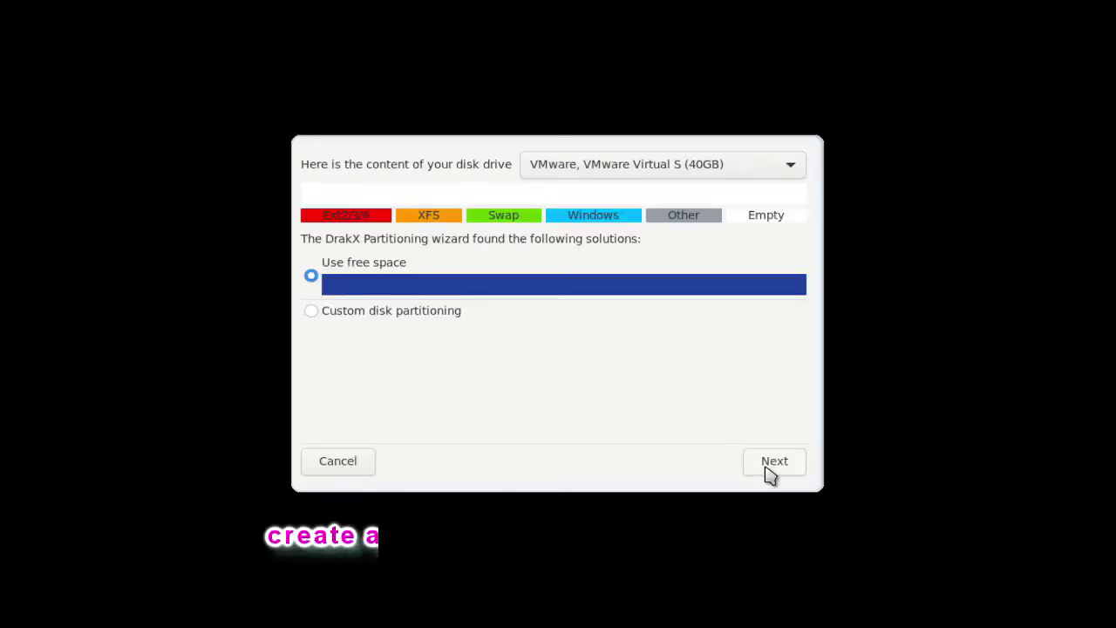
click(698, 175)
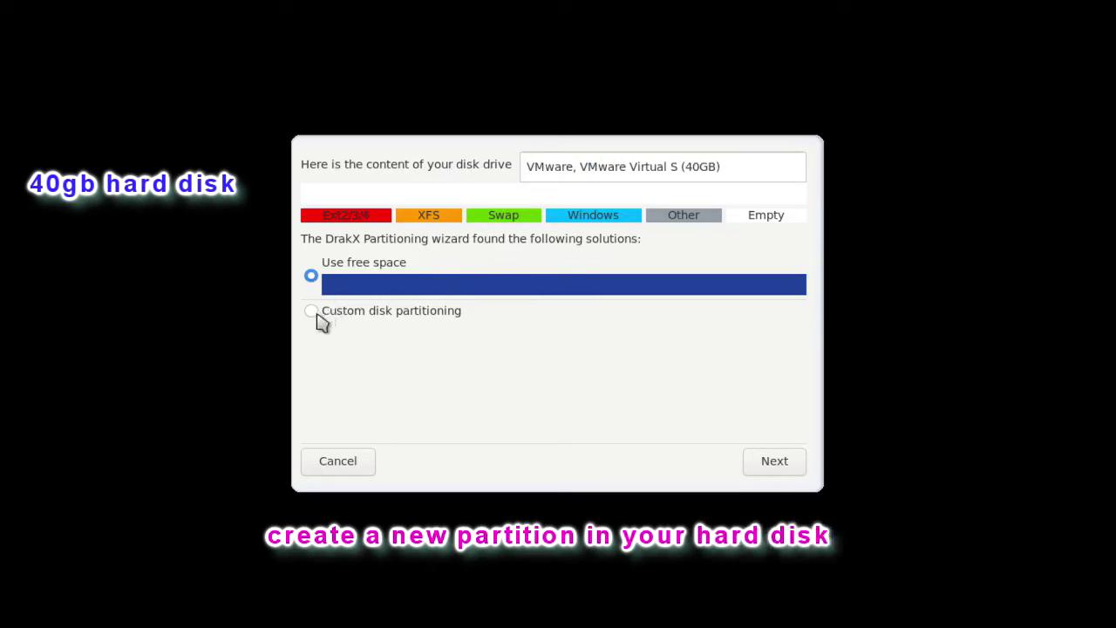
click(315, 321)
click(384, 314)
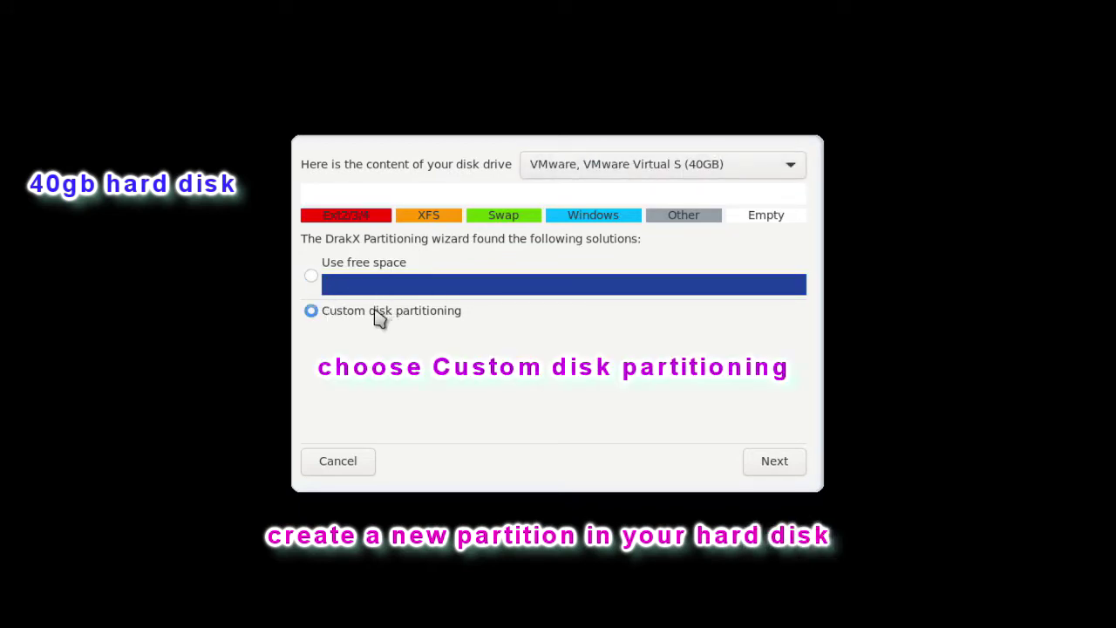
click(775, 461)
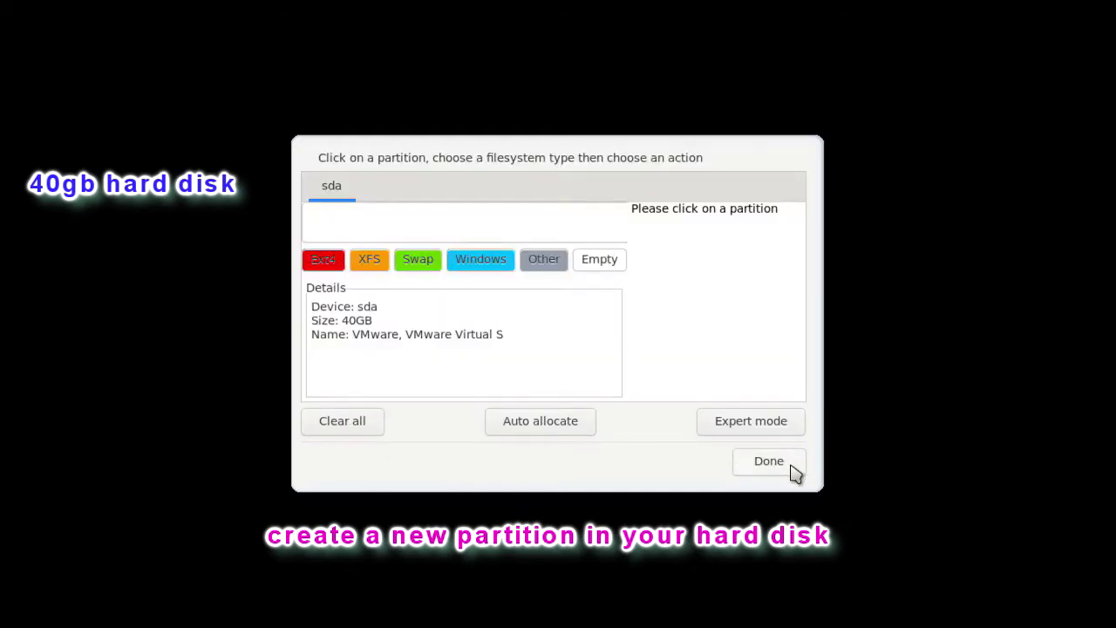
In Expert mode, start a new partition in the empty space with size 16384 MB
click(365, 223)
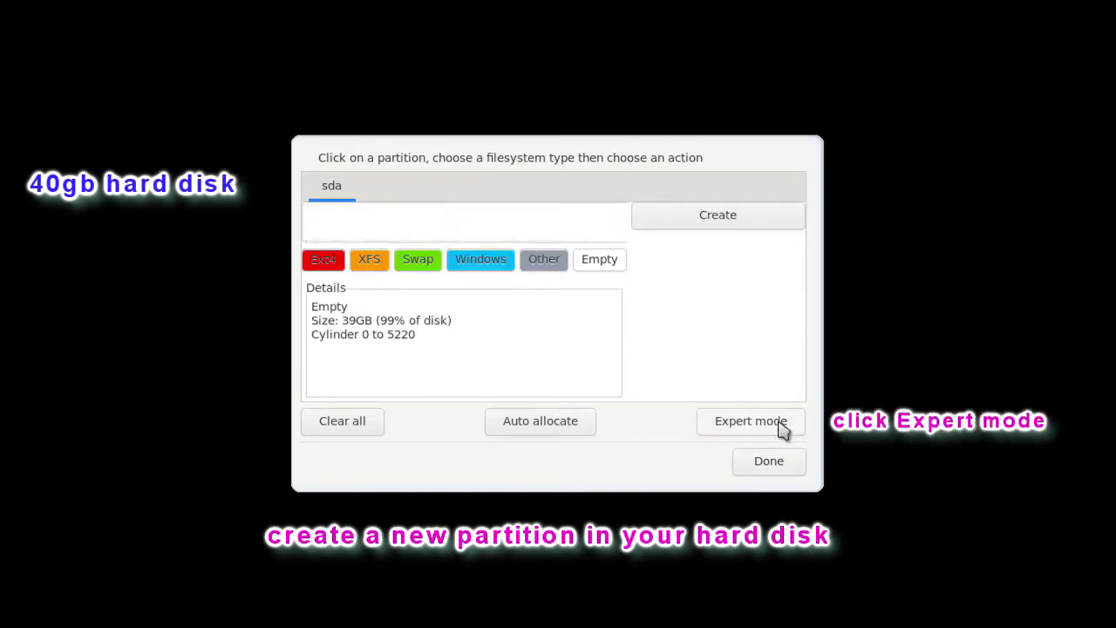
click(751, 427)
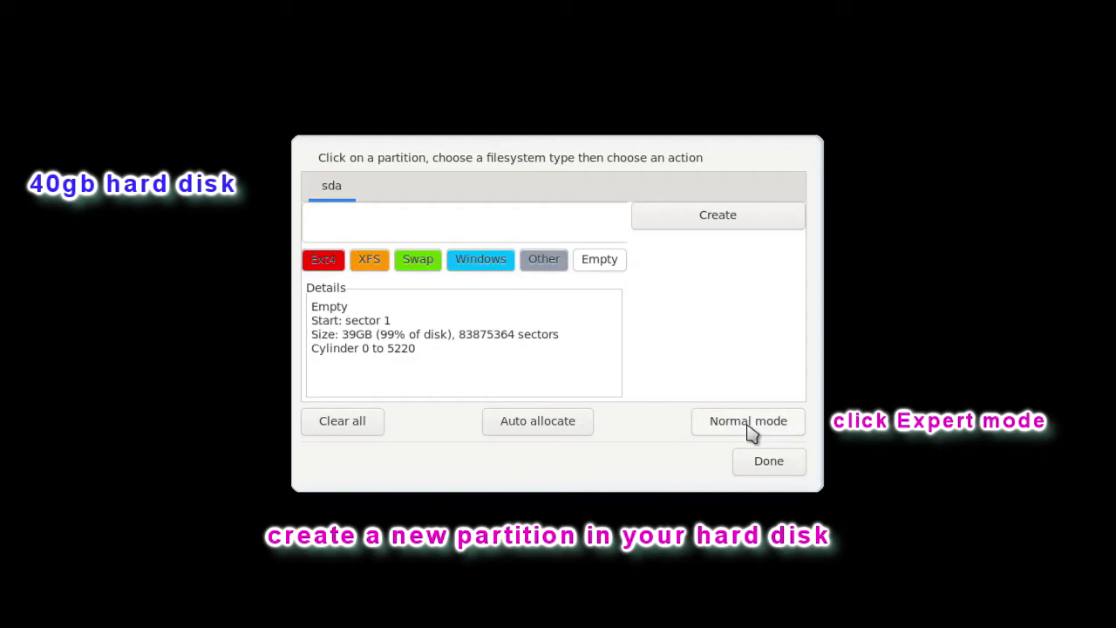
click(728, 220)
drag(515, 220, 449, 229)
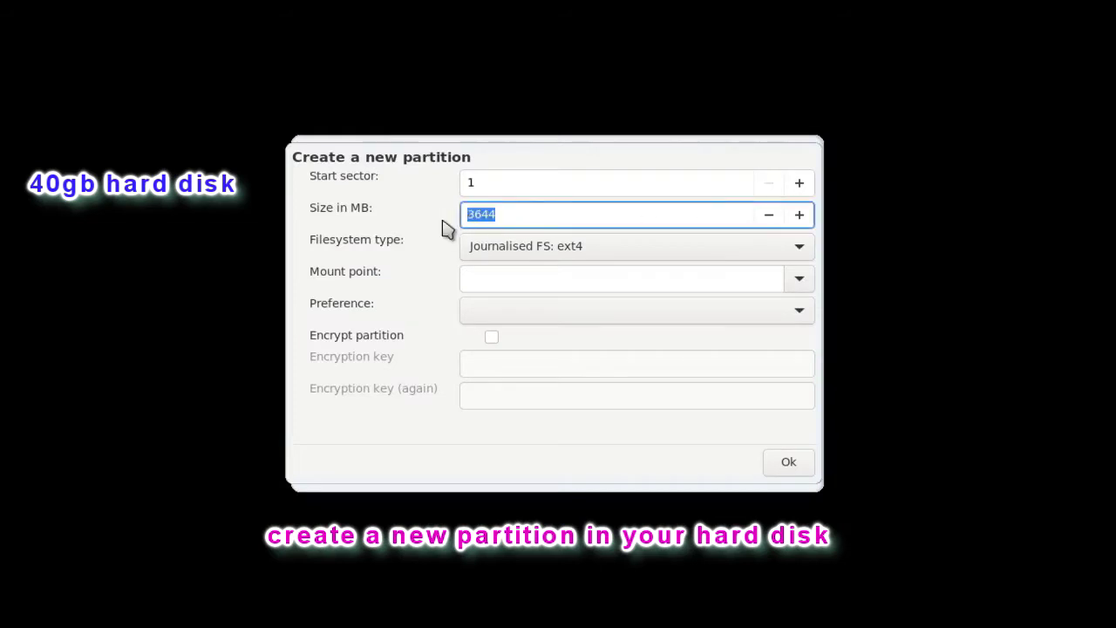
text(16)
text(384)
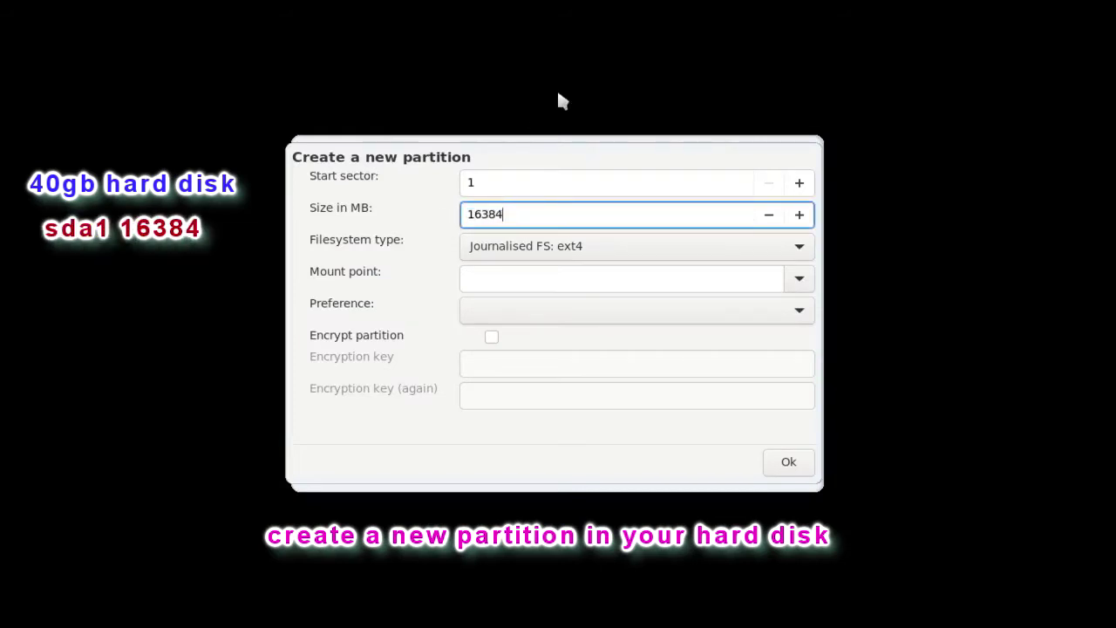
Give it ext4 filesystem, mount point / and Primary preference, then confirm
click(799, 250)
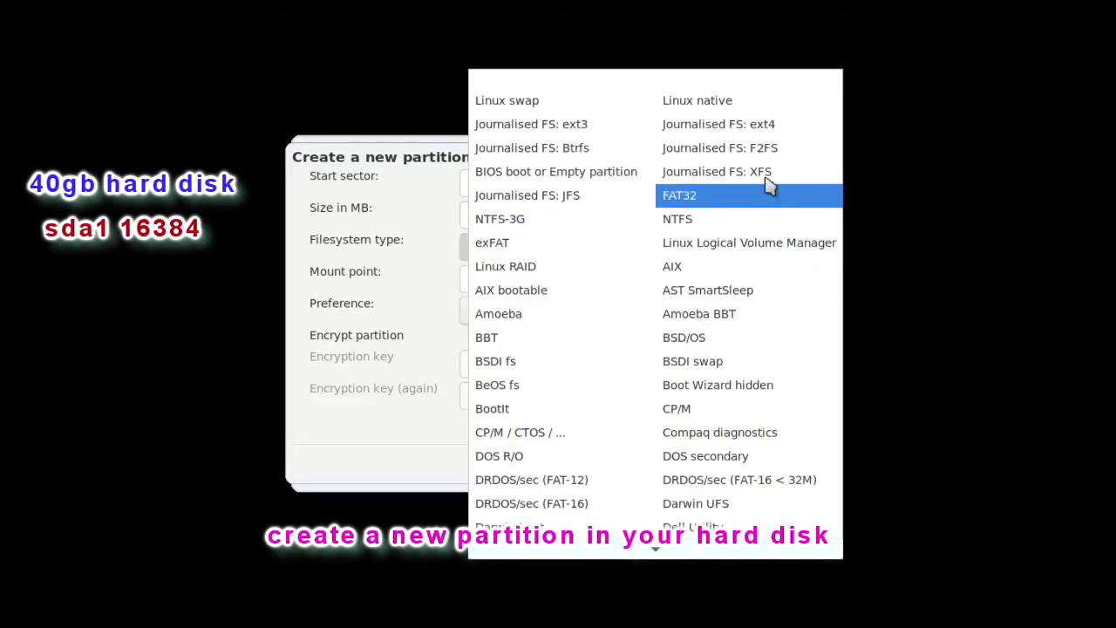
click(708, 127)
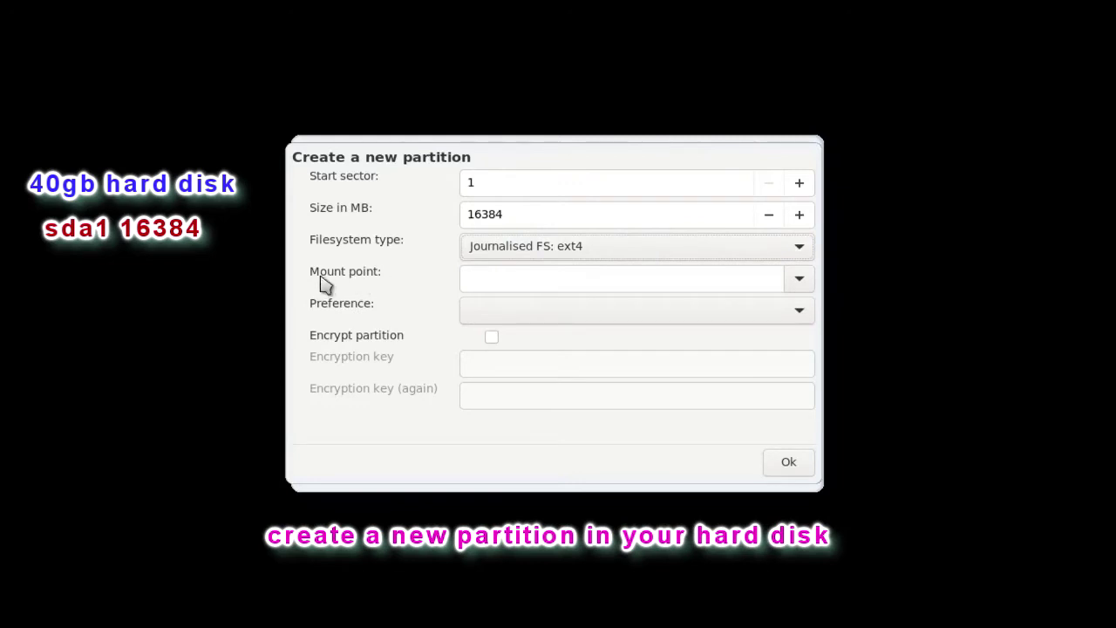
click(783, 286)
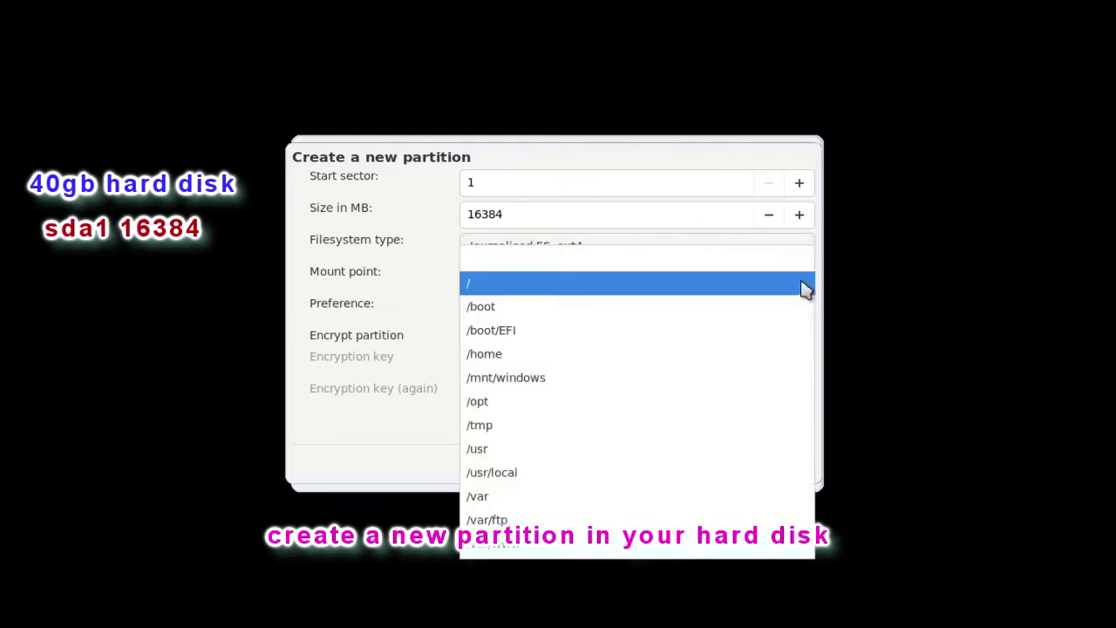
click(518, 290)
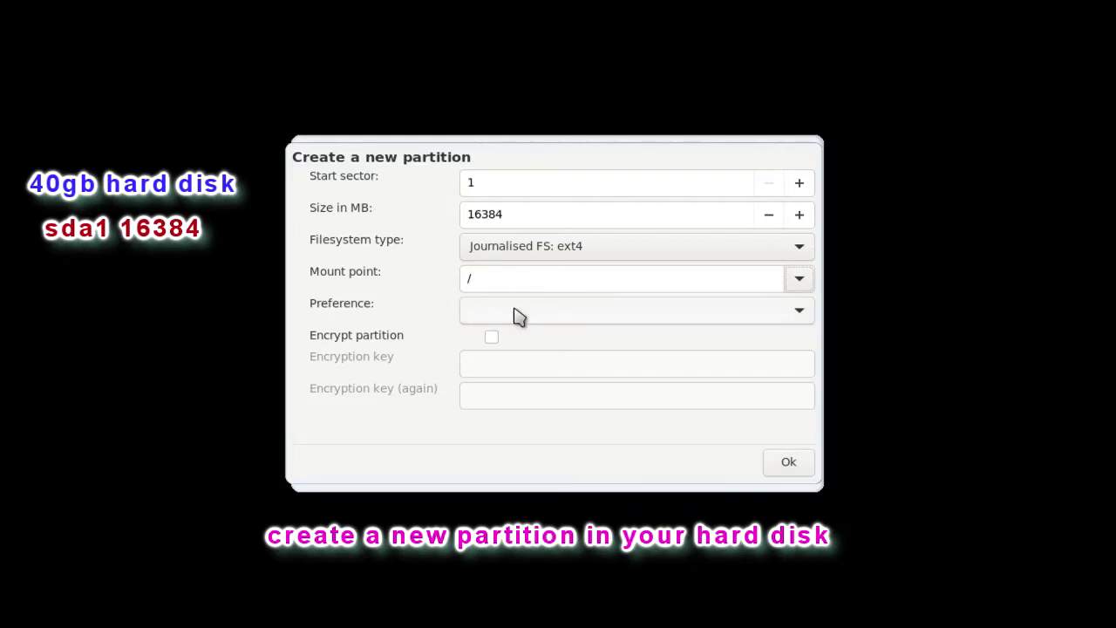
click(803, 319)
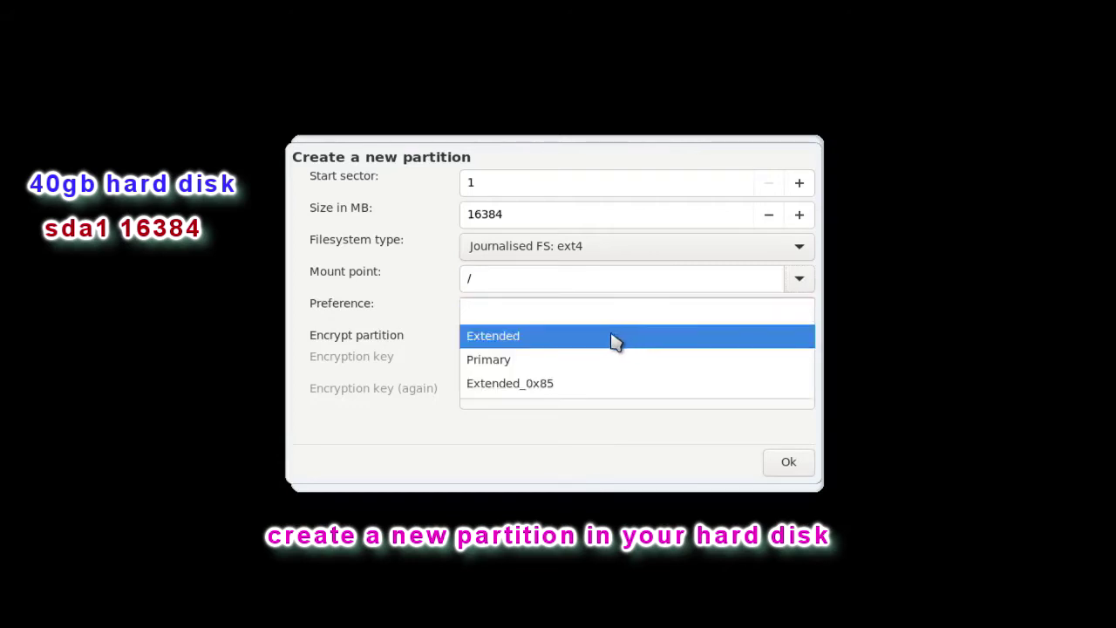
click(497, 367)
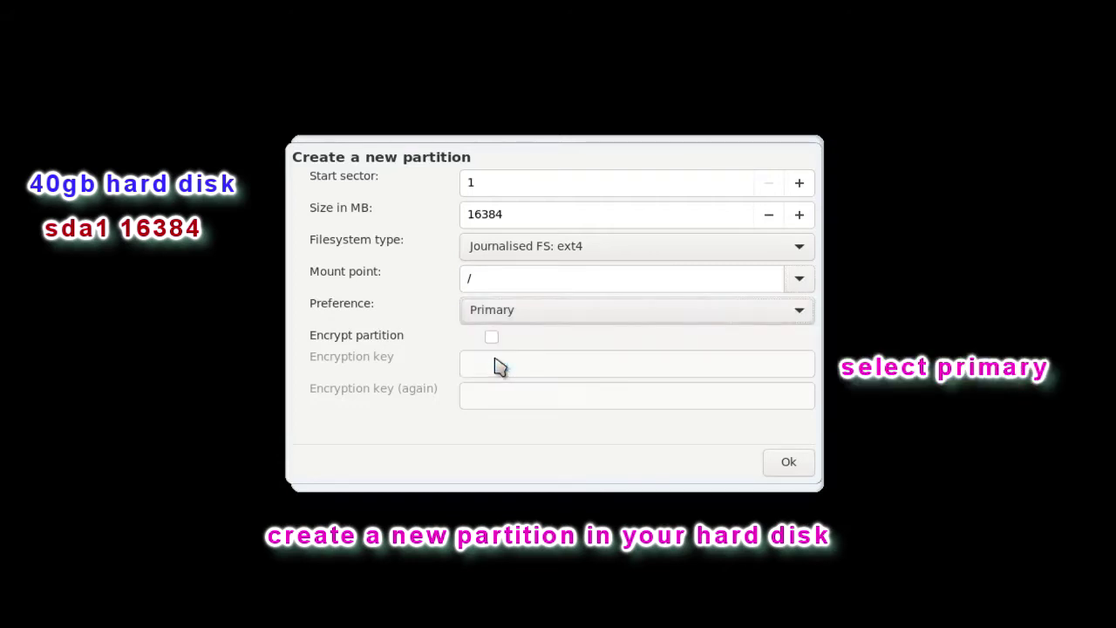
click(789, 466)
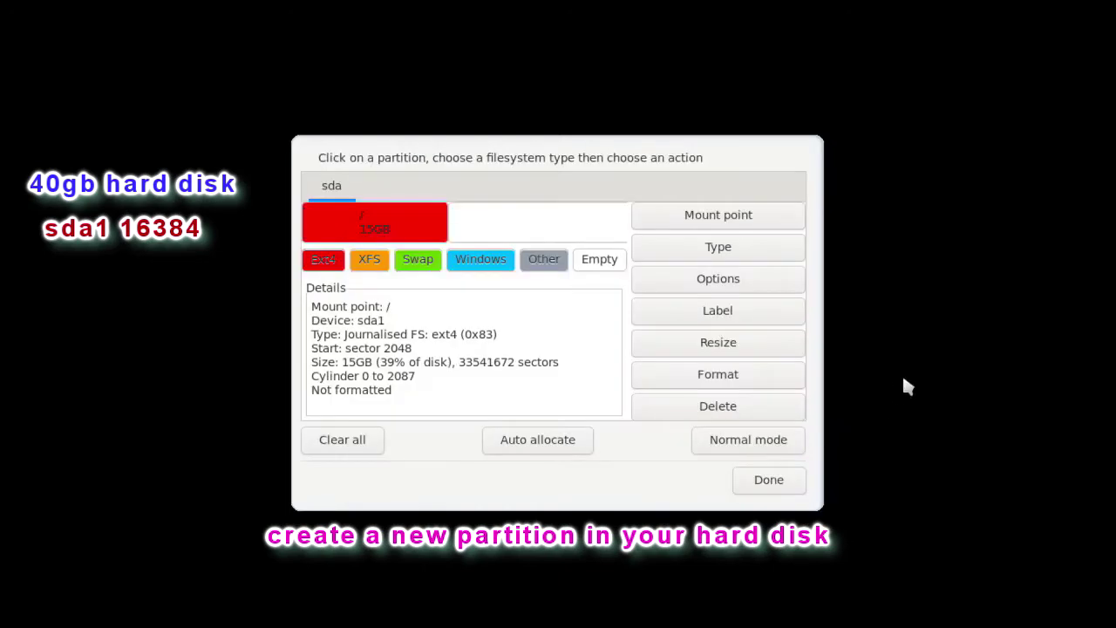
click(463, 222)
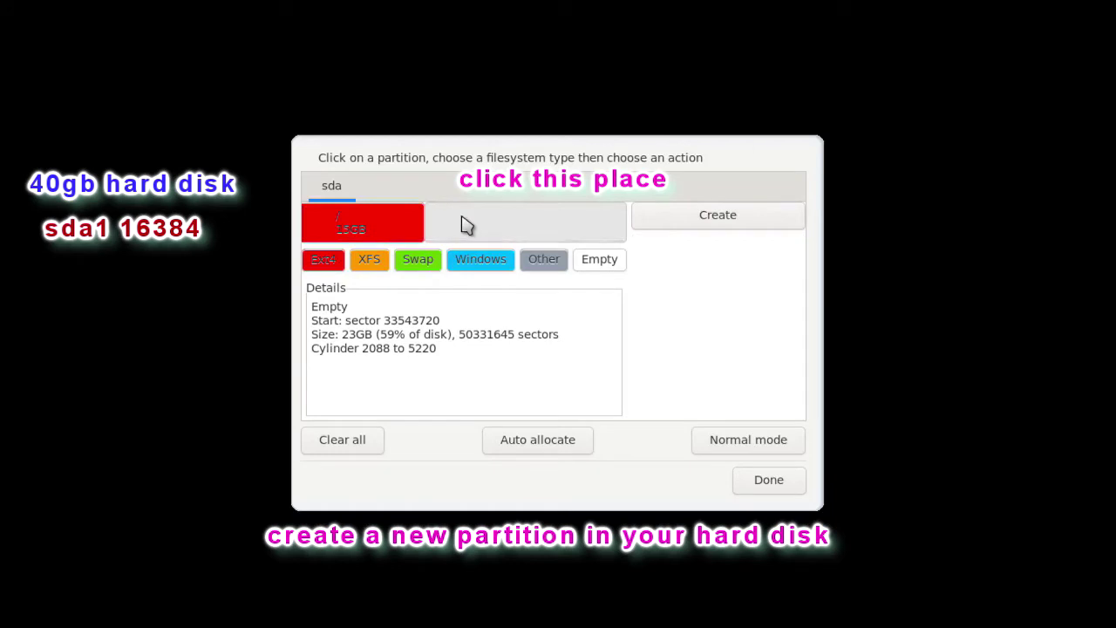
Create a 4096 MB Linux swap partition with Primary preference after the root partition
click(727, 217)
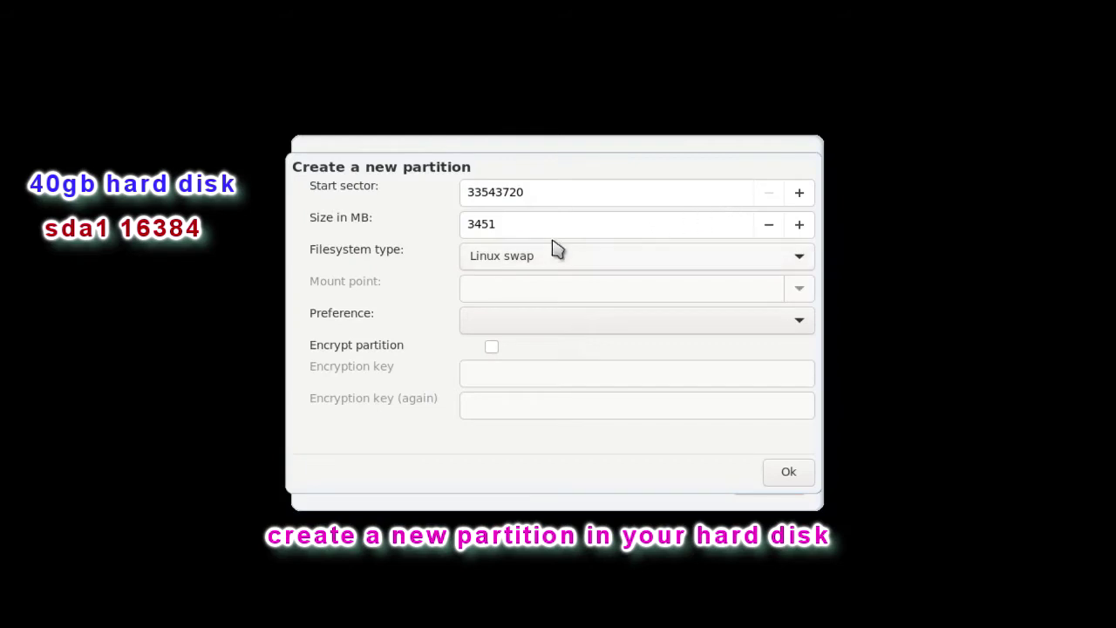
double_click(460, 232)
text(4096)
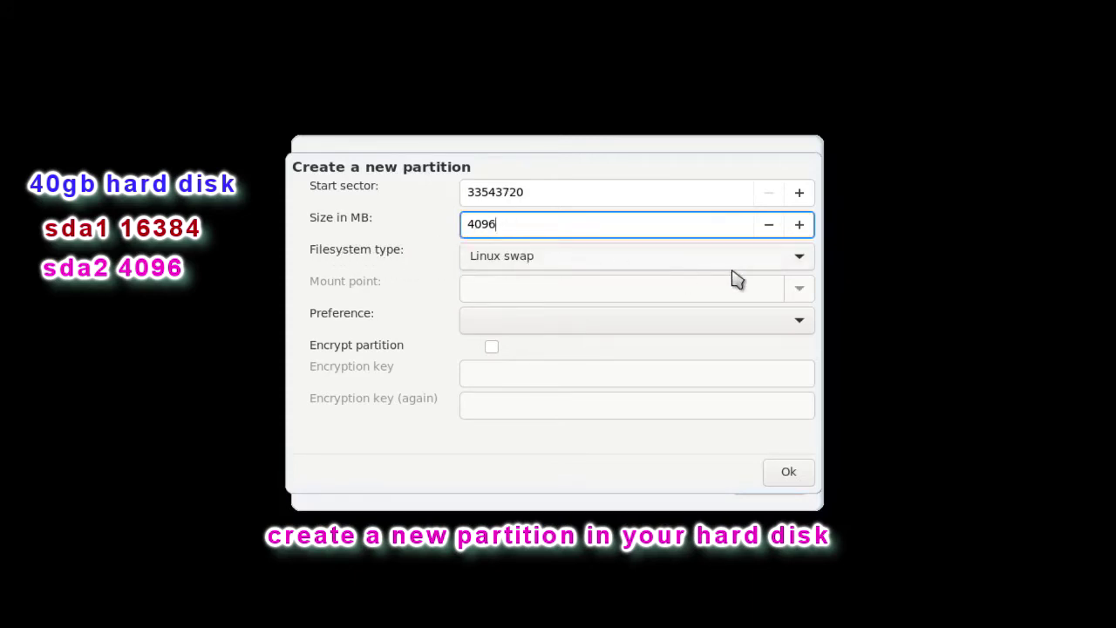
click(808, 260)
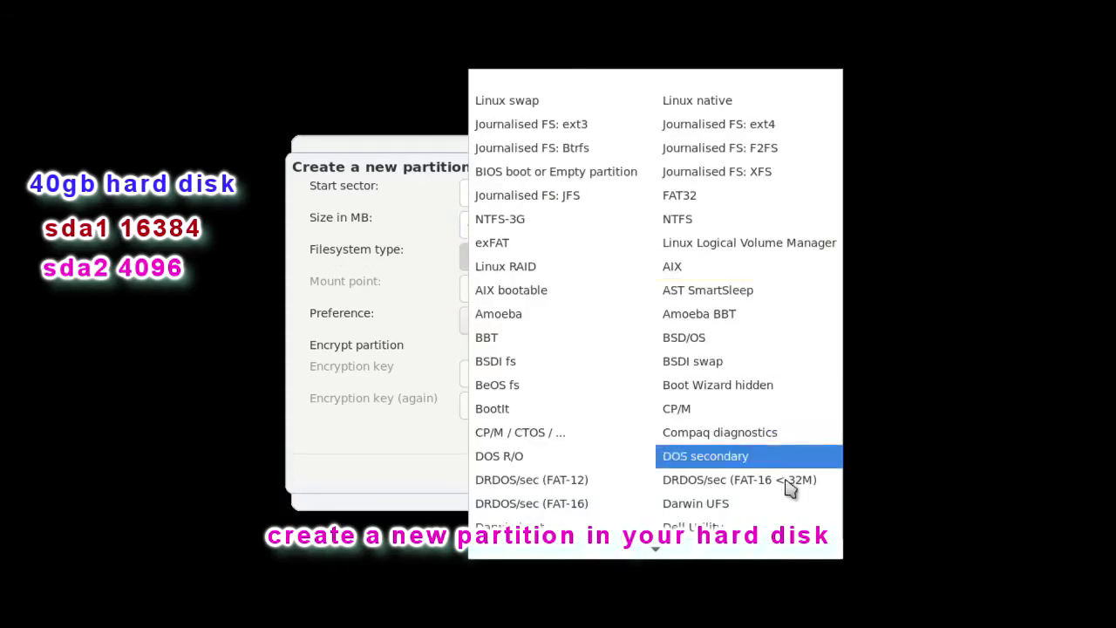
scroll(784, 485, down, 3)
scroll(740, 523, down, 4)
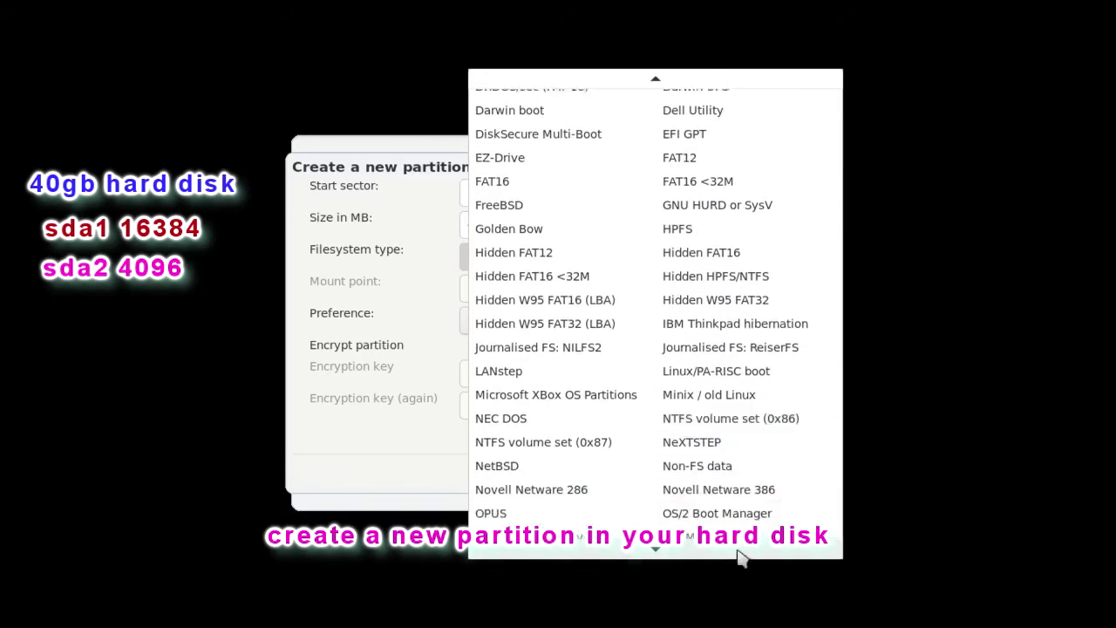
scroll(723, 105, up, 7)
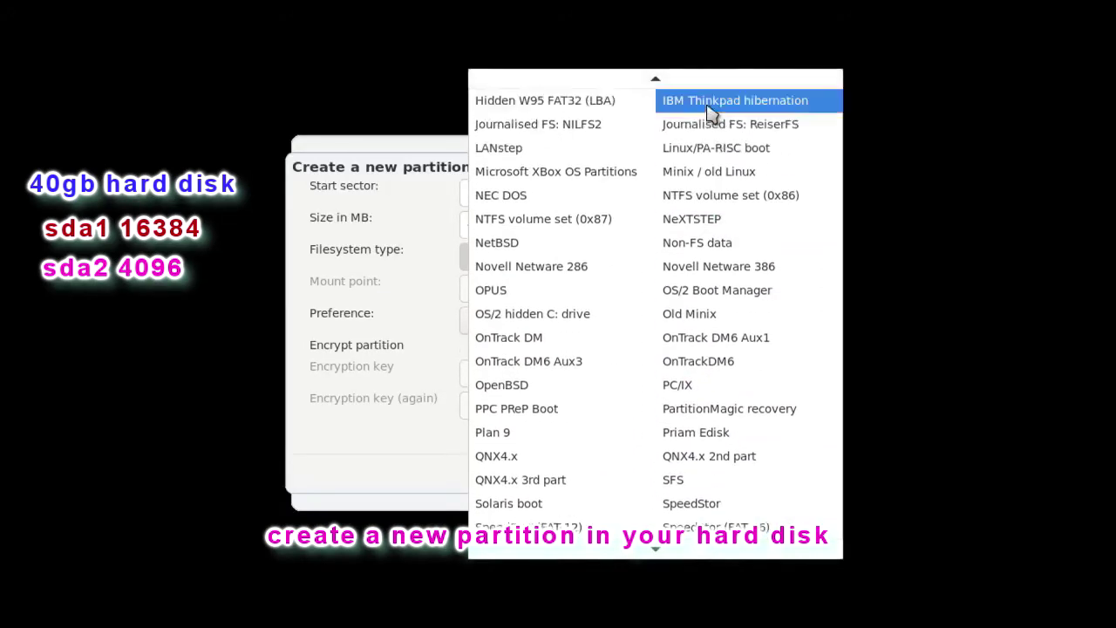
scroll(738, 92, up, 1)
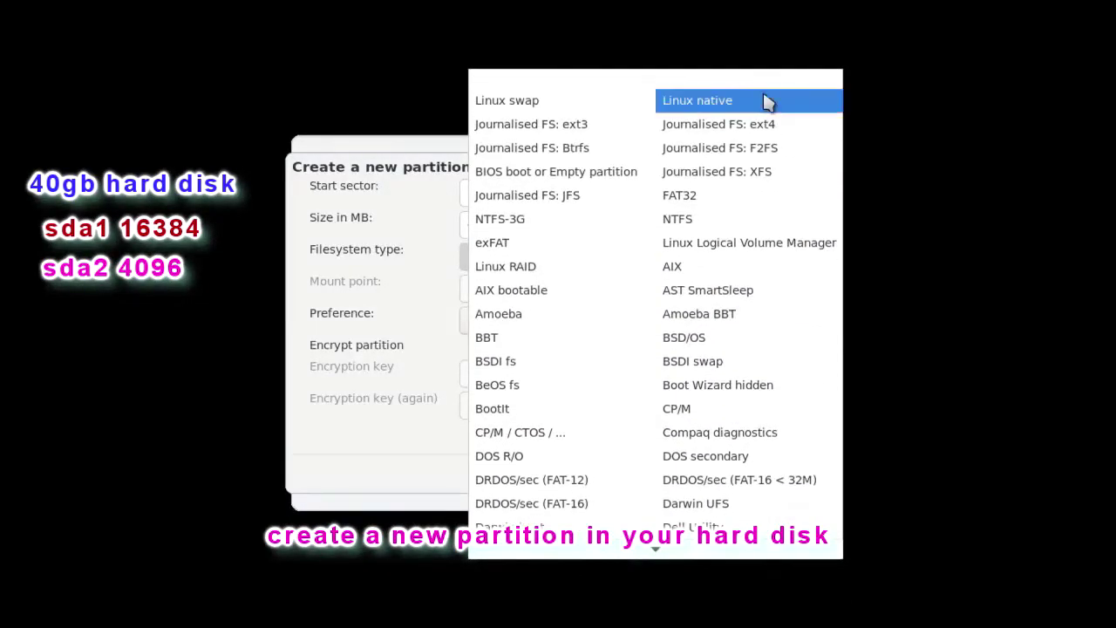
click(517, 102)
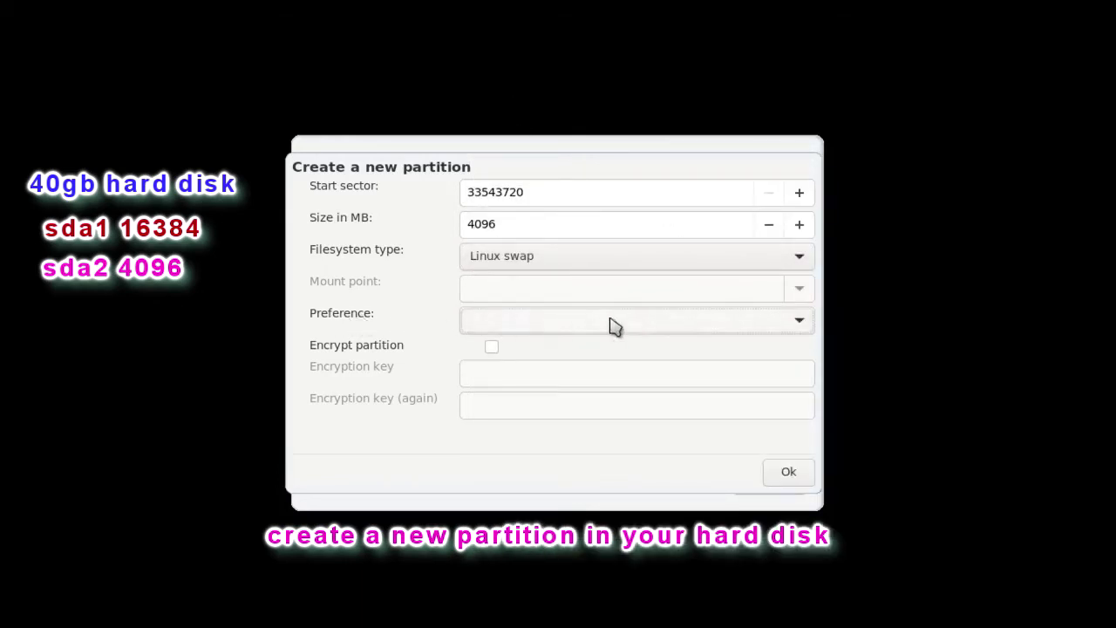
click(801, 323)
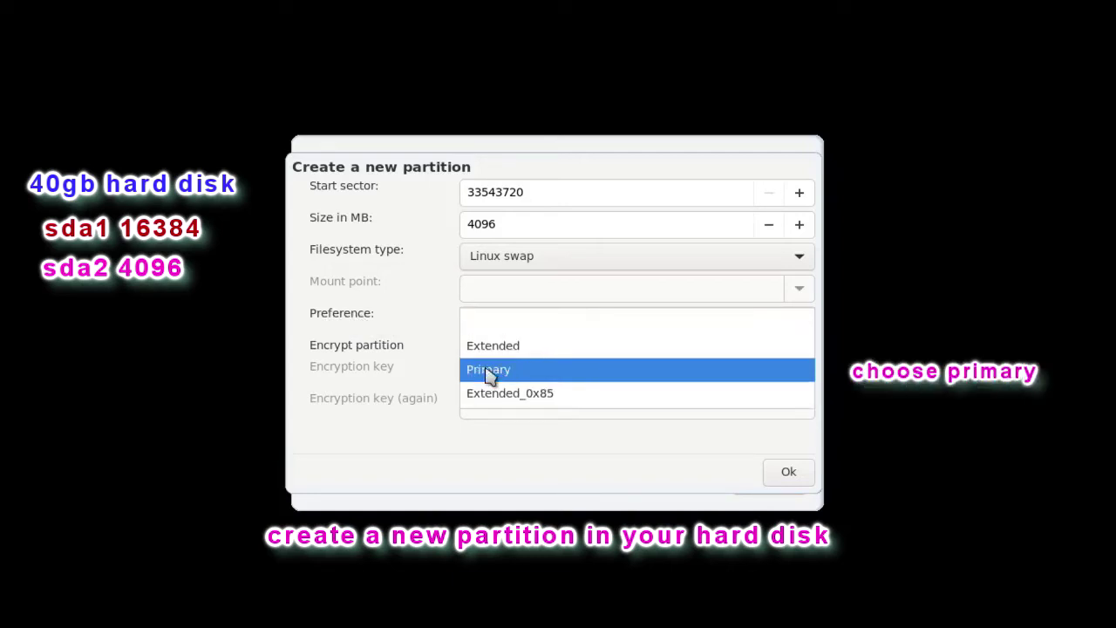
click(514, 374)
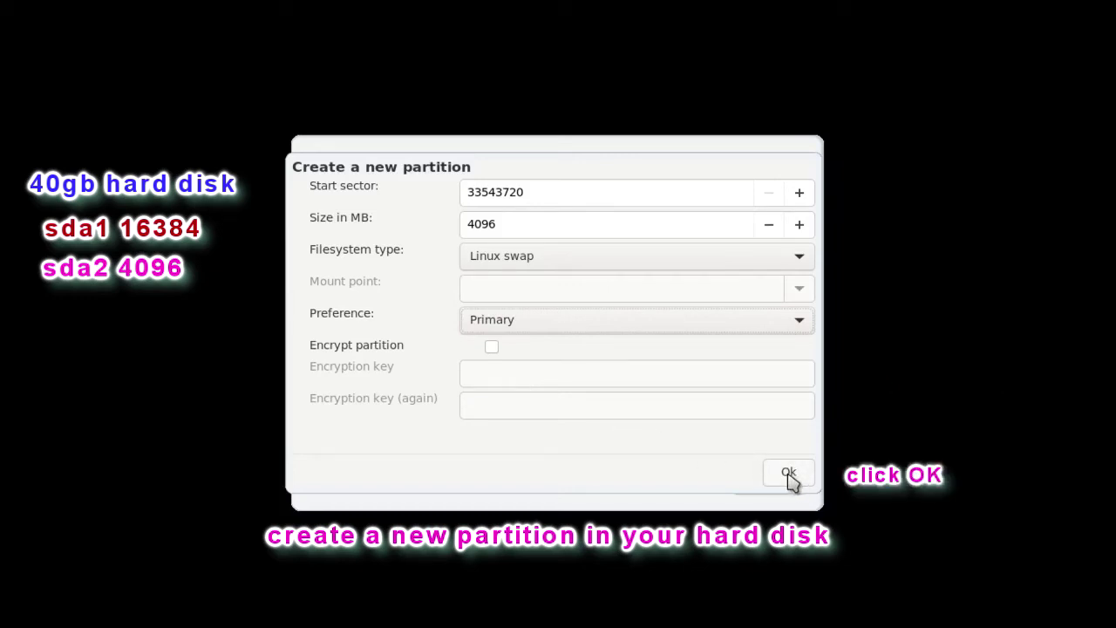
click(789, 475)
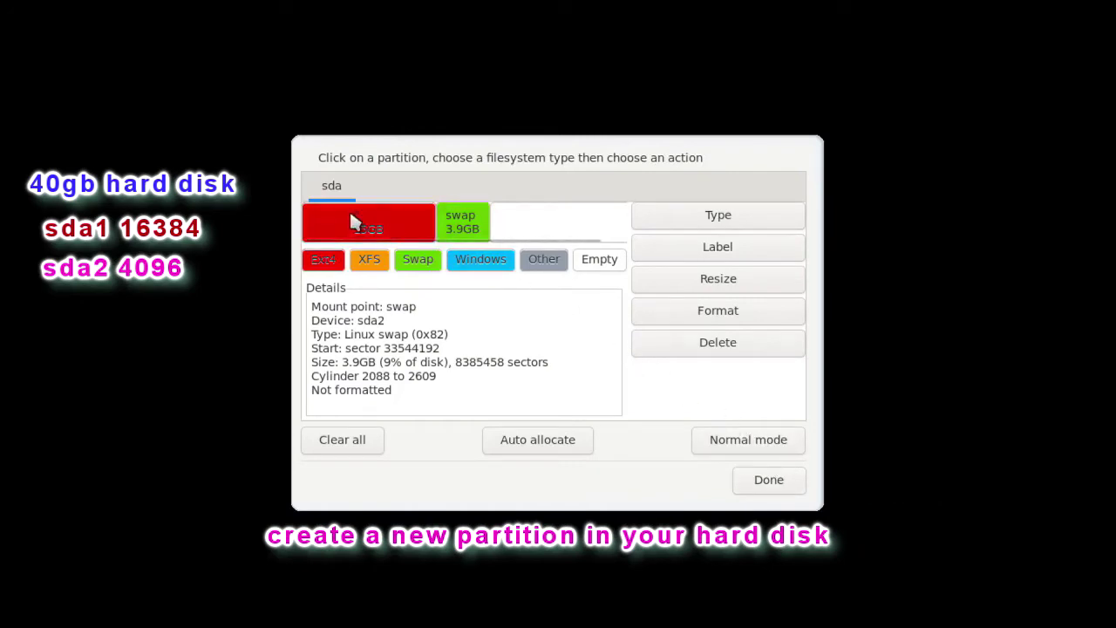
In normal mode, create a maximum-size 20481 MB Journalised FS: ext4 partition mounted at /home
click(558, 227)
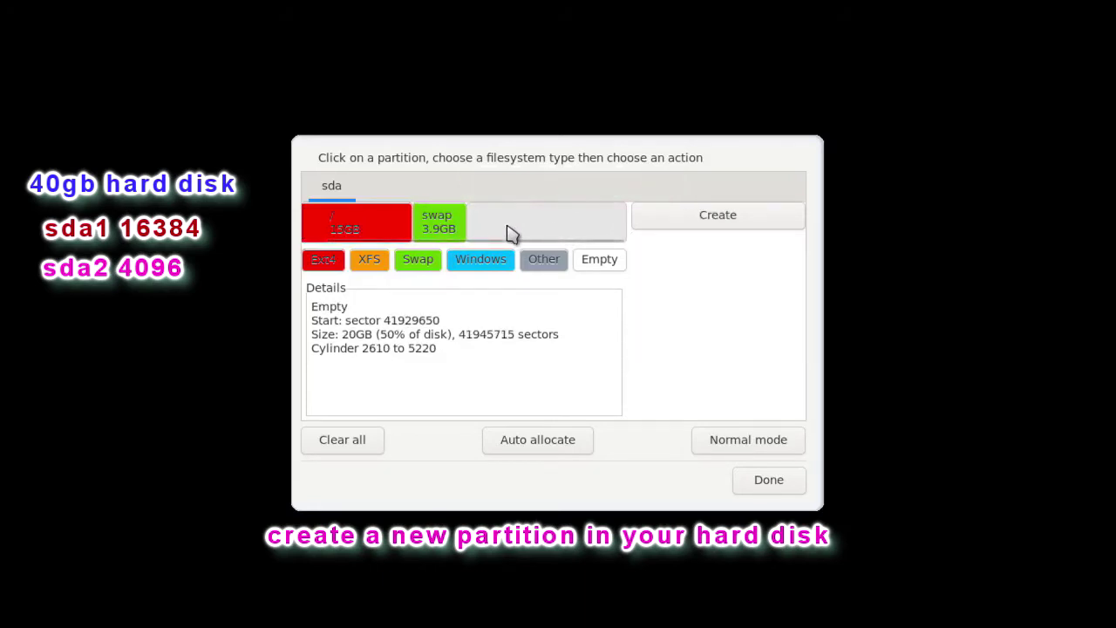
click(748, 440)
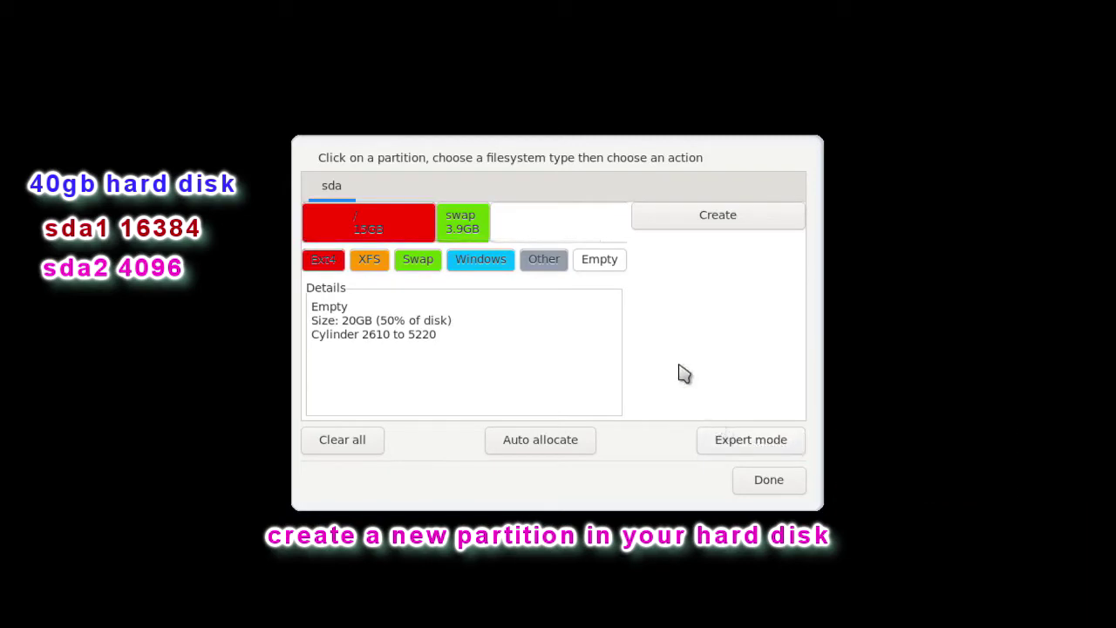
click(667, 224)
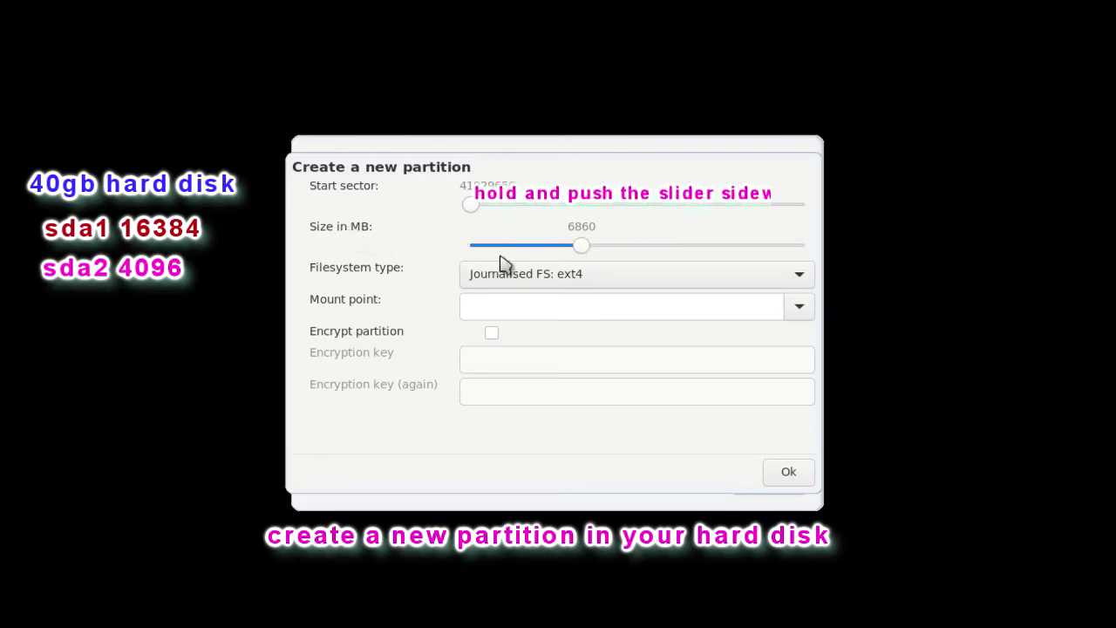
drag(582, 253, 811, 254)
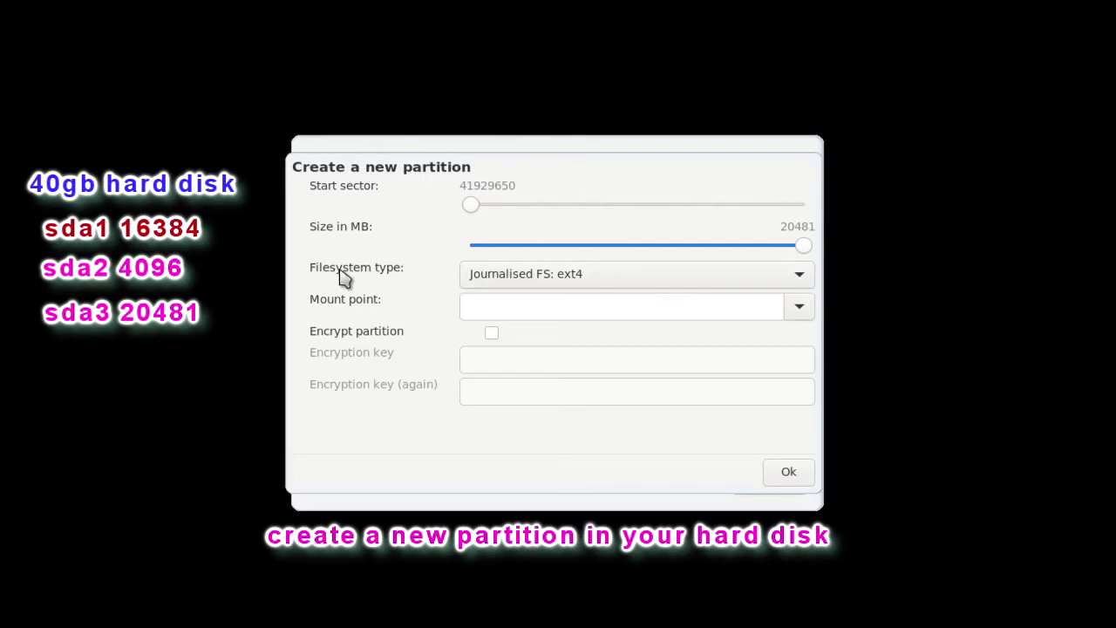
click(803, 278)
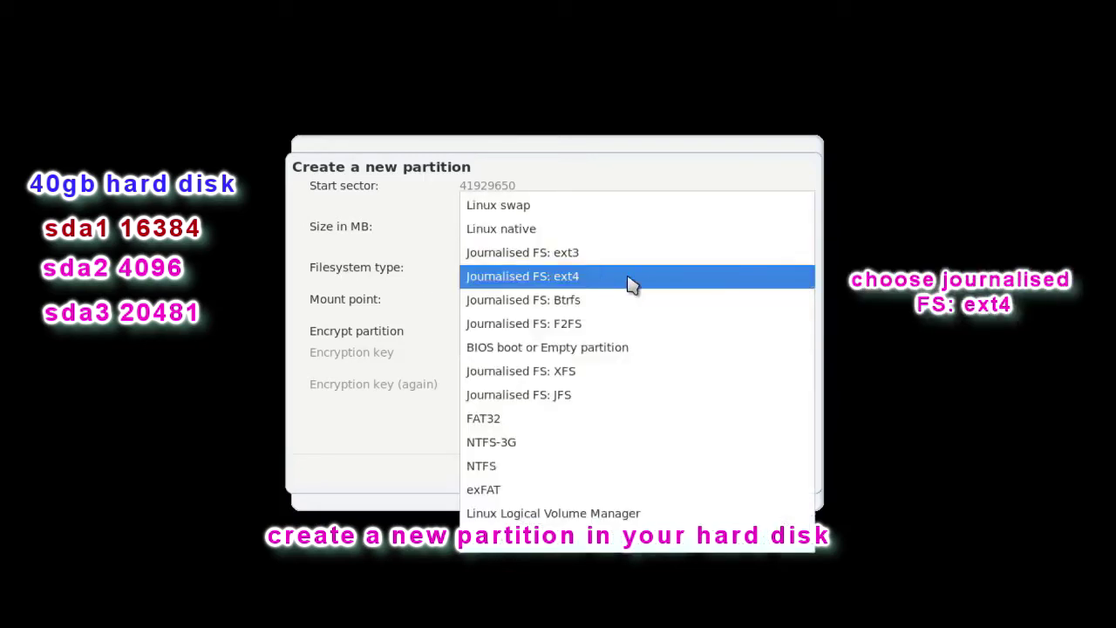
click(547, 279)
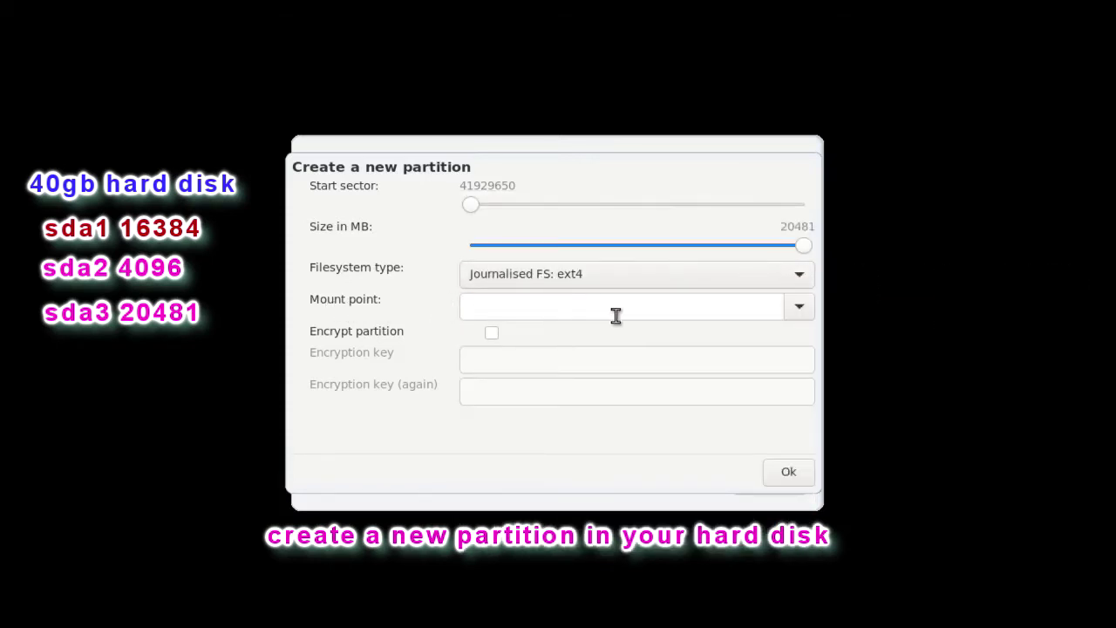
click(801, 310)
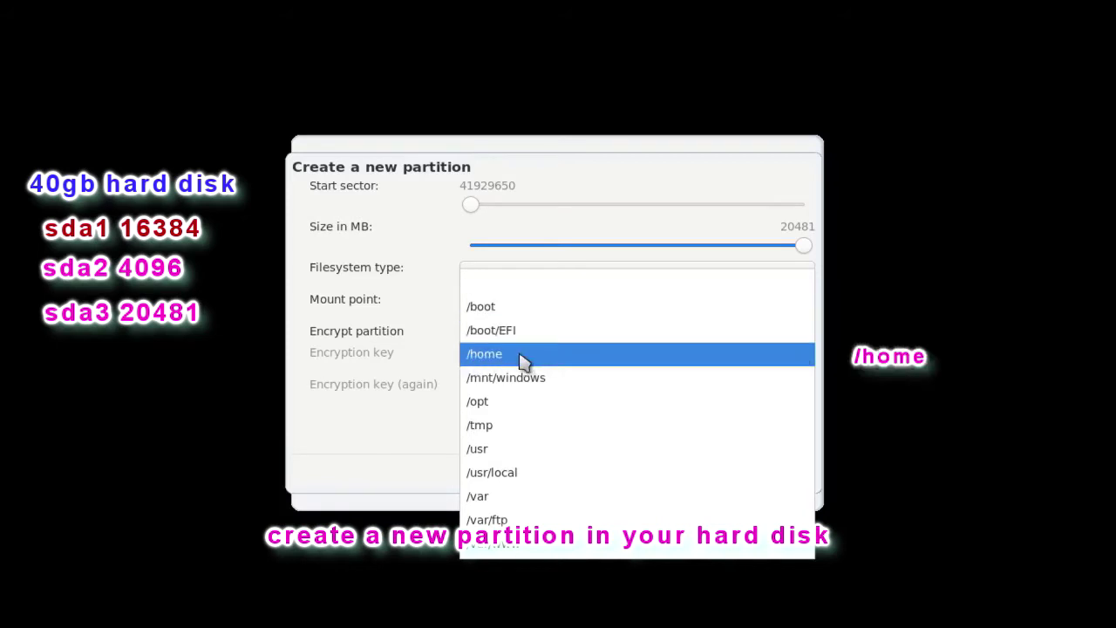
click(490, 361)
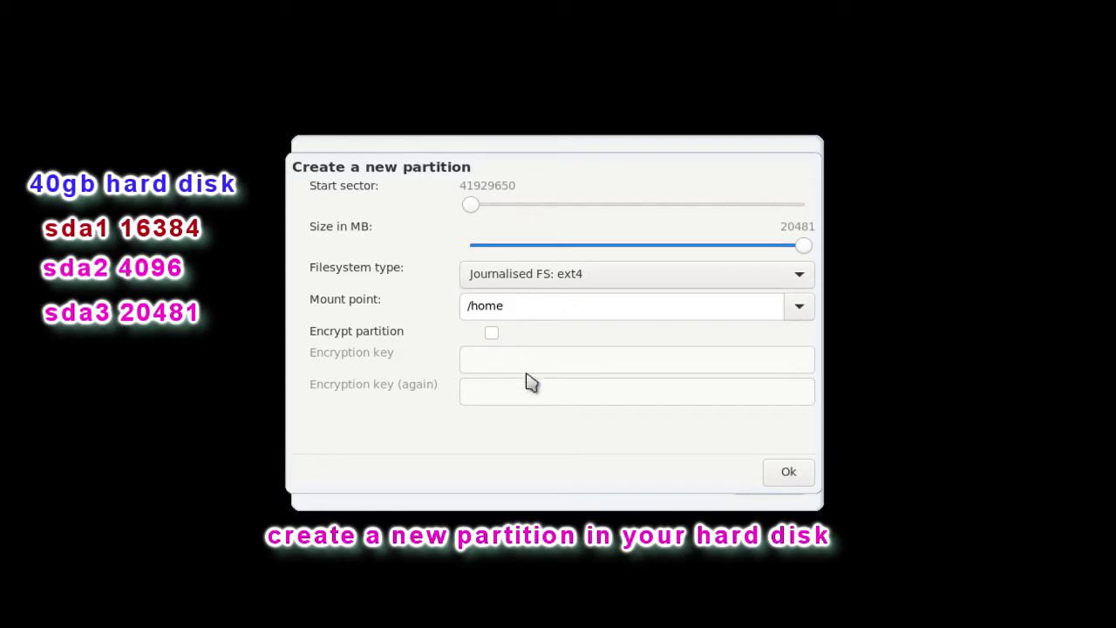
click(790, 474)
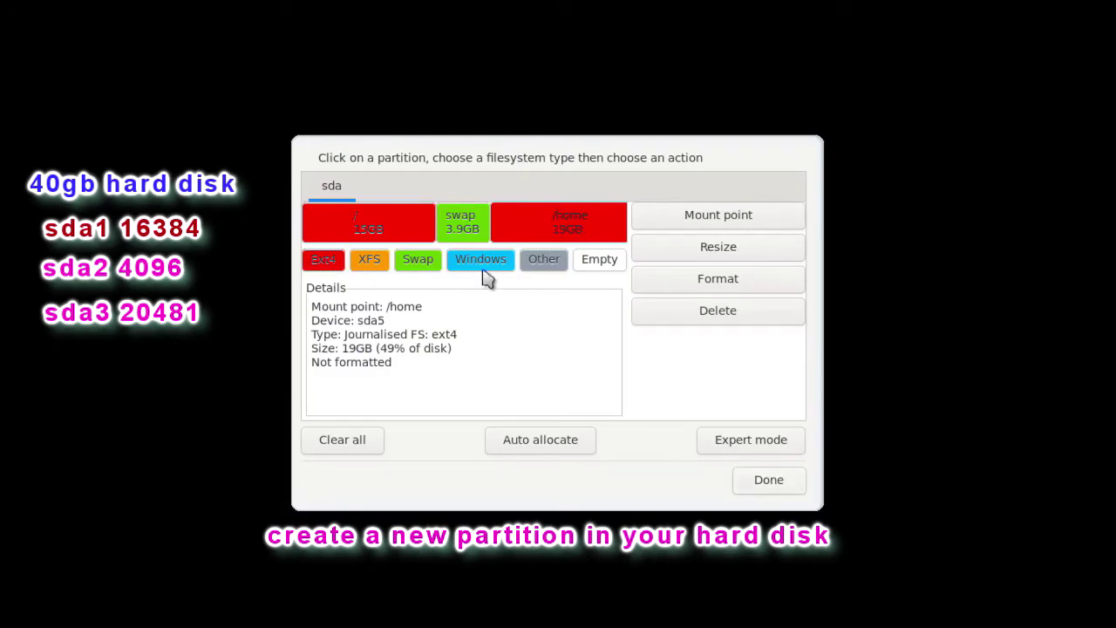
click(369, 230)
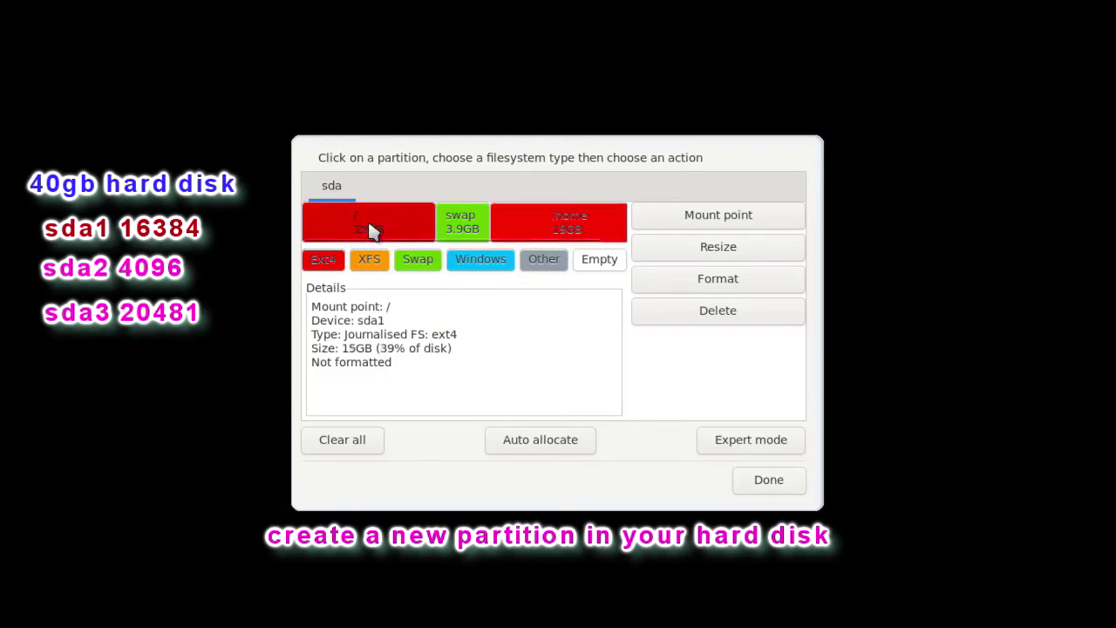
click(460, 229)
click(551, 225)
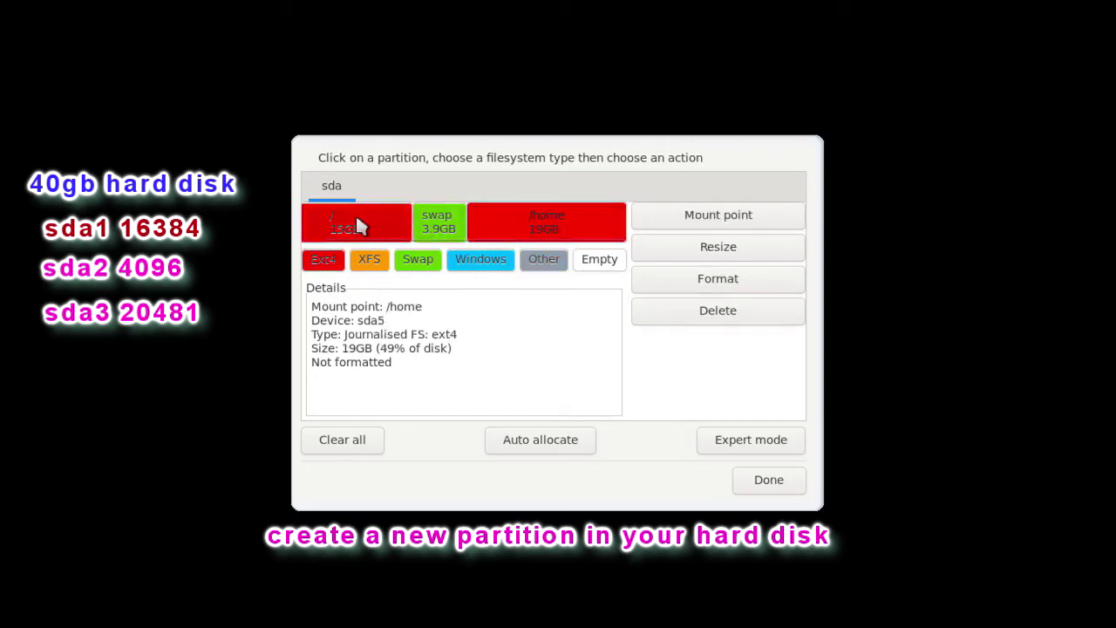
click(329, 225)
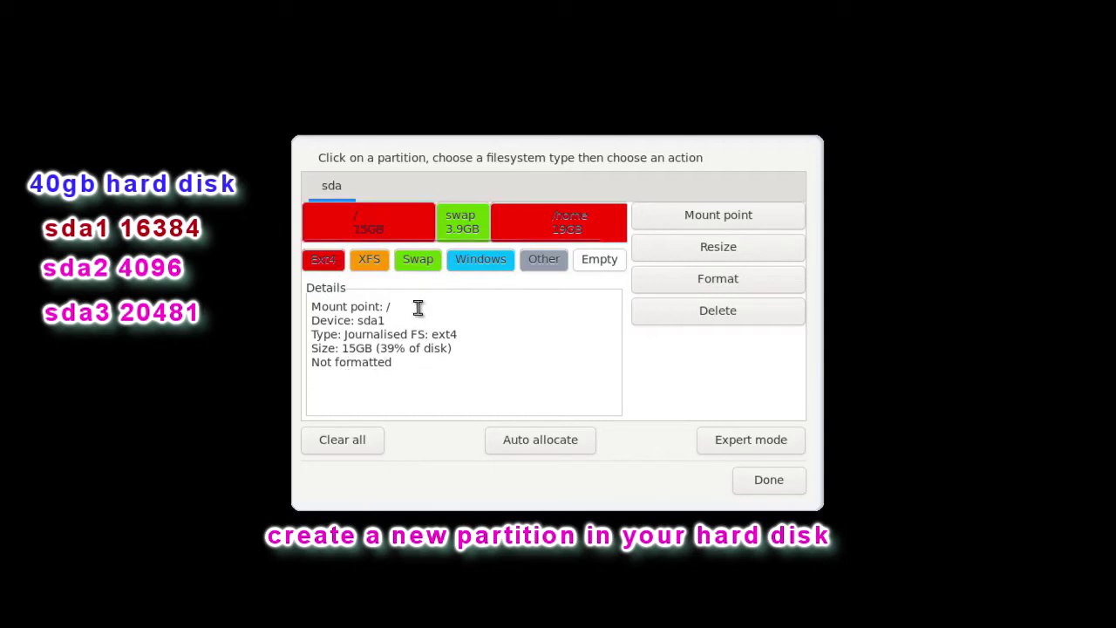
click(449, 228)
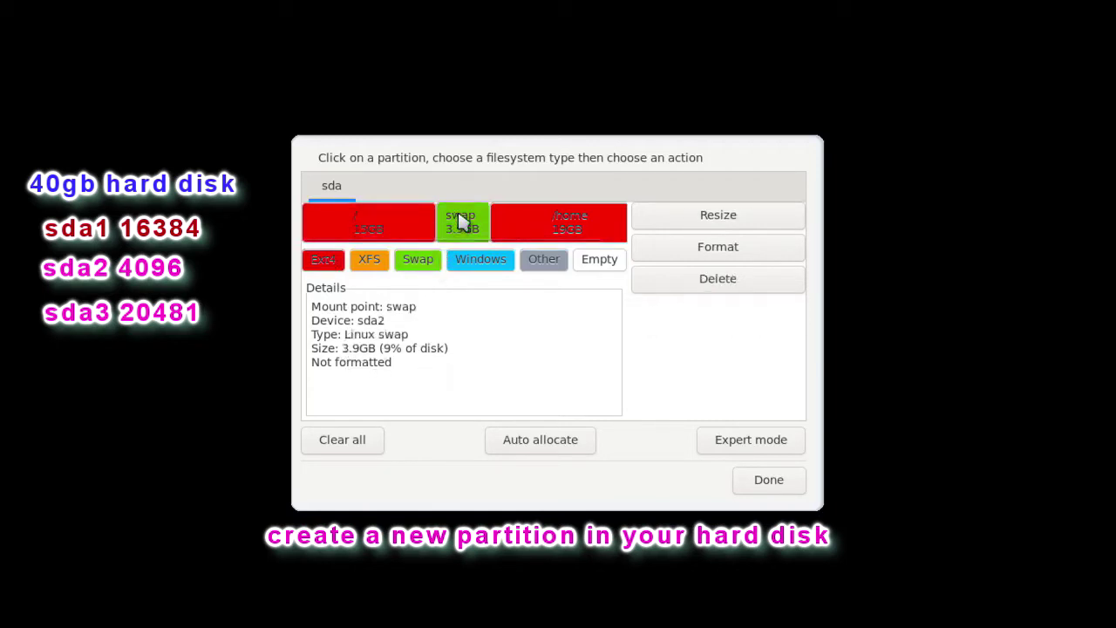
click(560, 219)
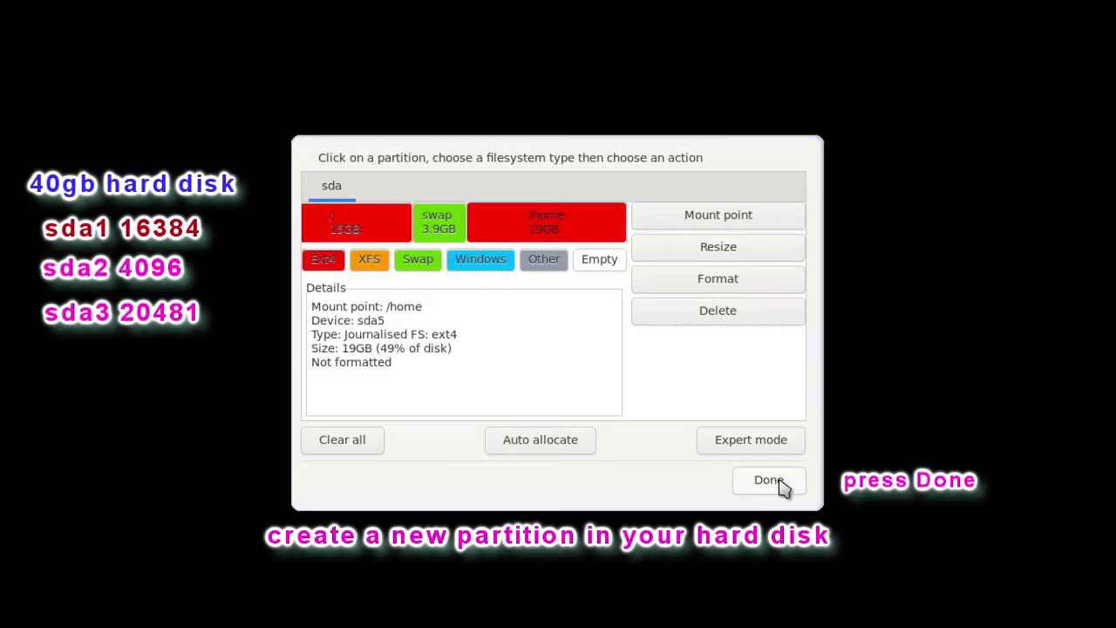
Write the new partition table to sda and format the partitions to install PCLinuxOS
click(780, 485)
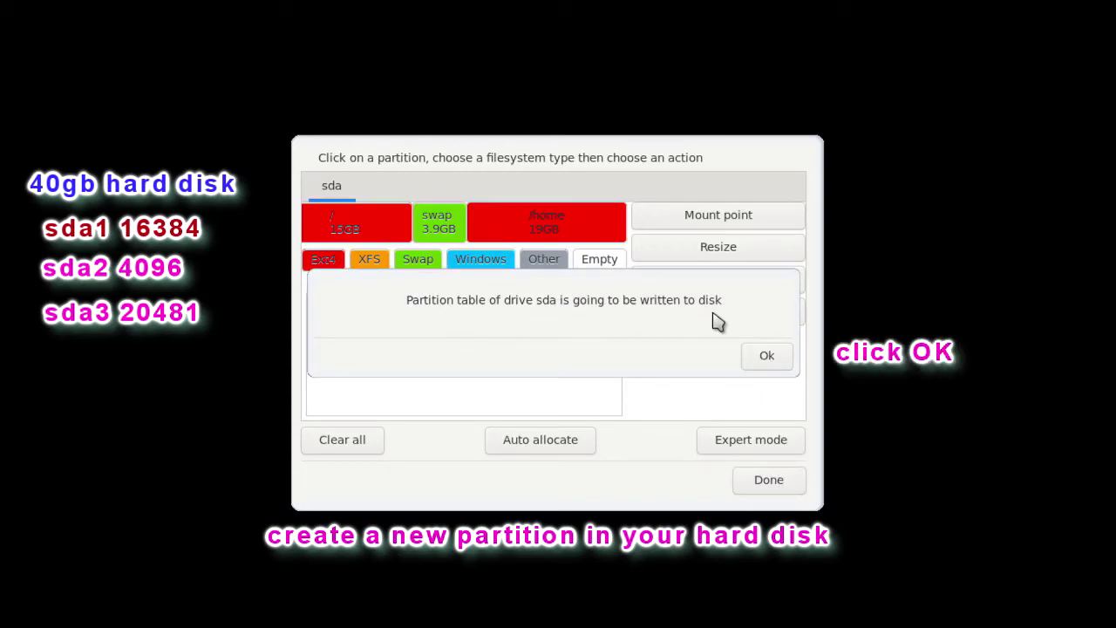
click(779, 357)
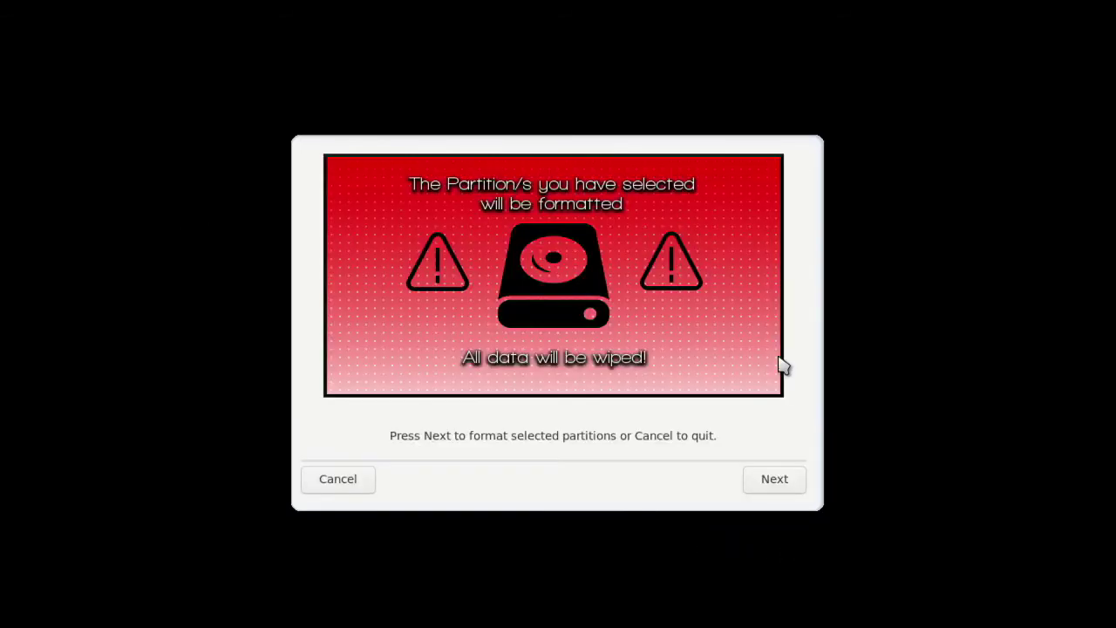
click(796, 486)
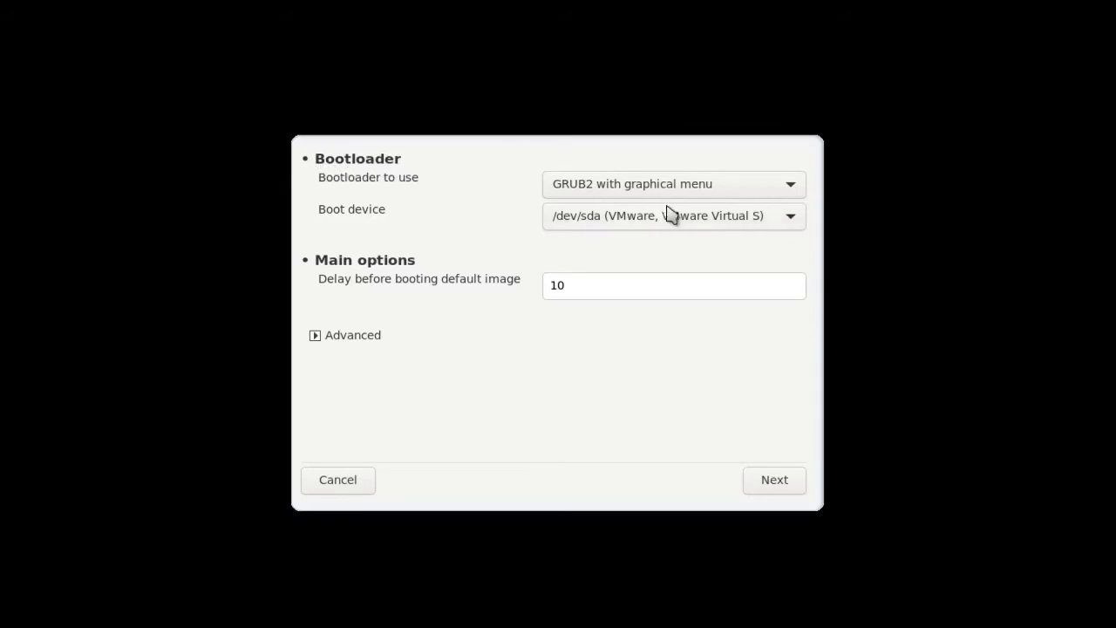
Keep GRUB2 with graphical menu, set the boot delay to 5 seconds, and leave advanced options unchanged
click(794, 186)
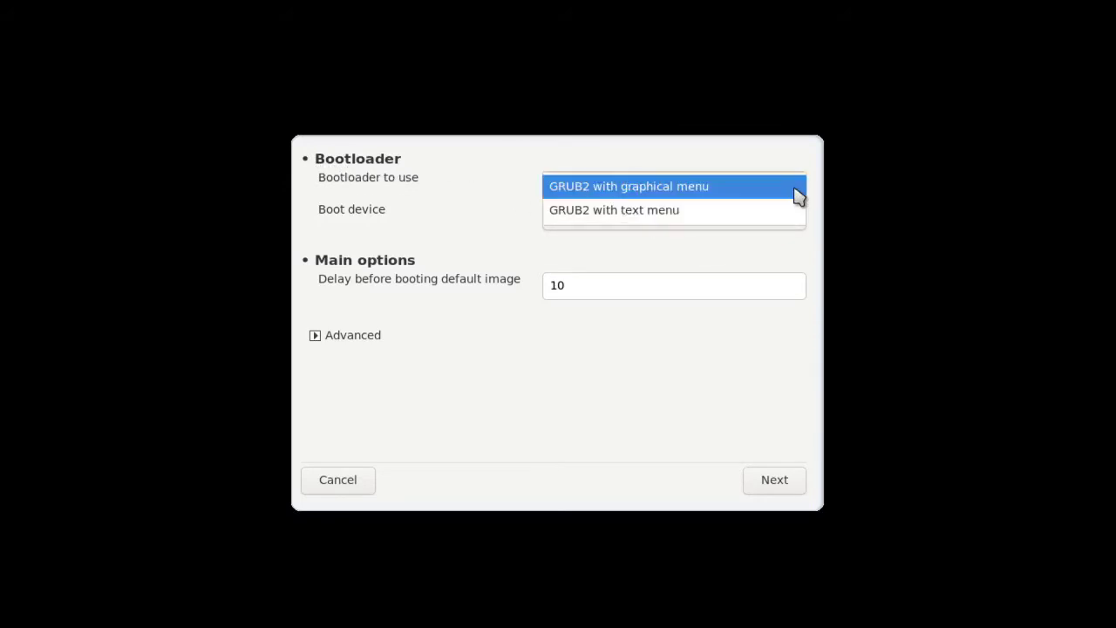
click(491, 194)
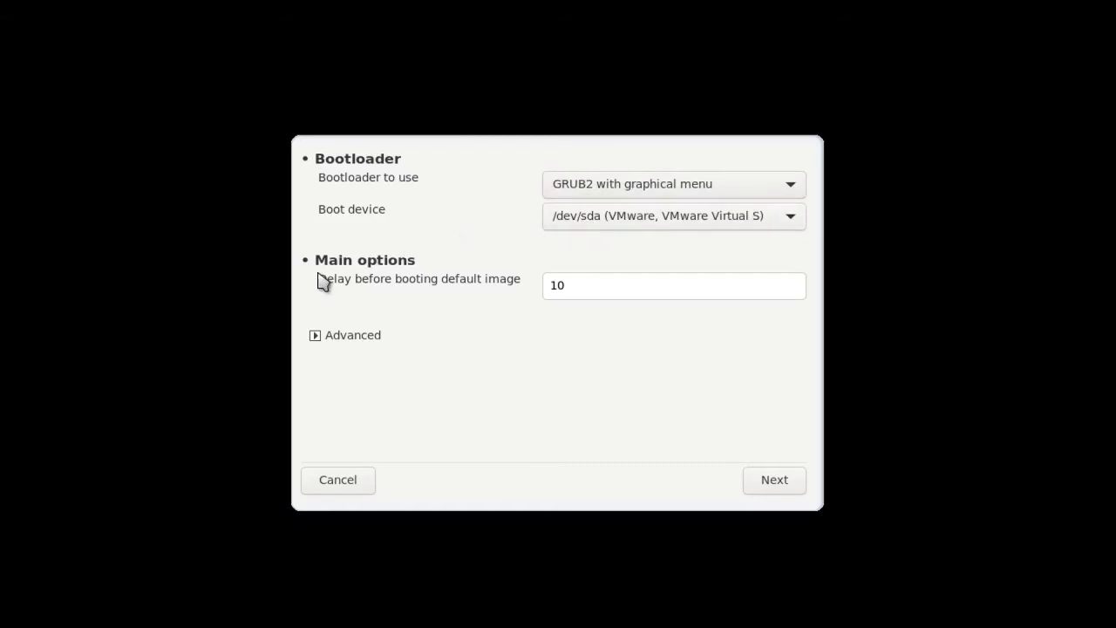
click(548, 286)
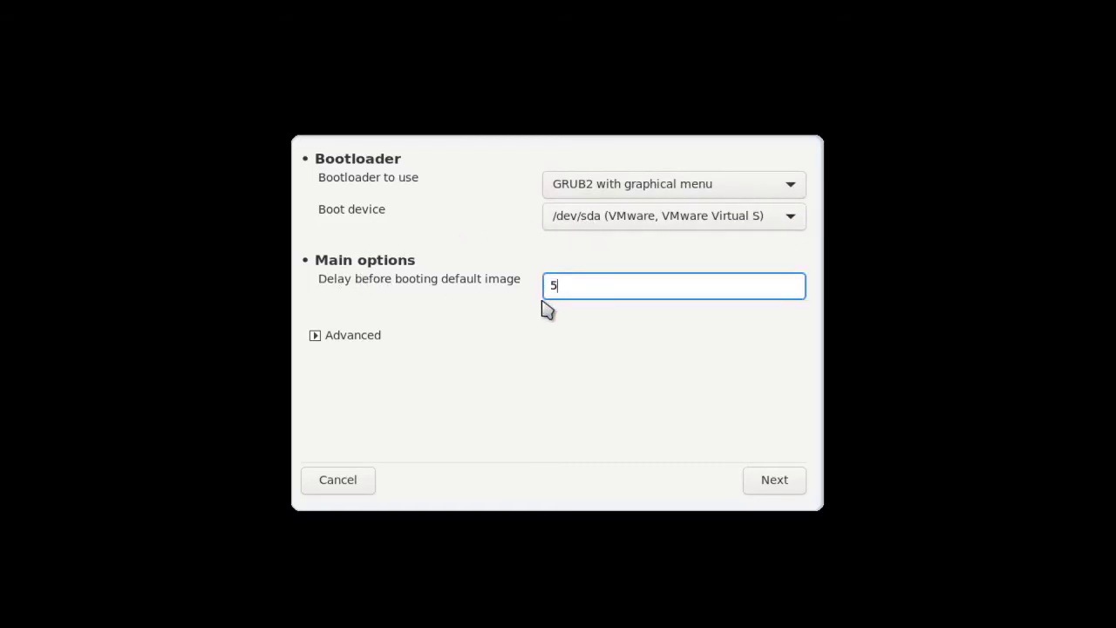
click(314, 338)
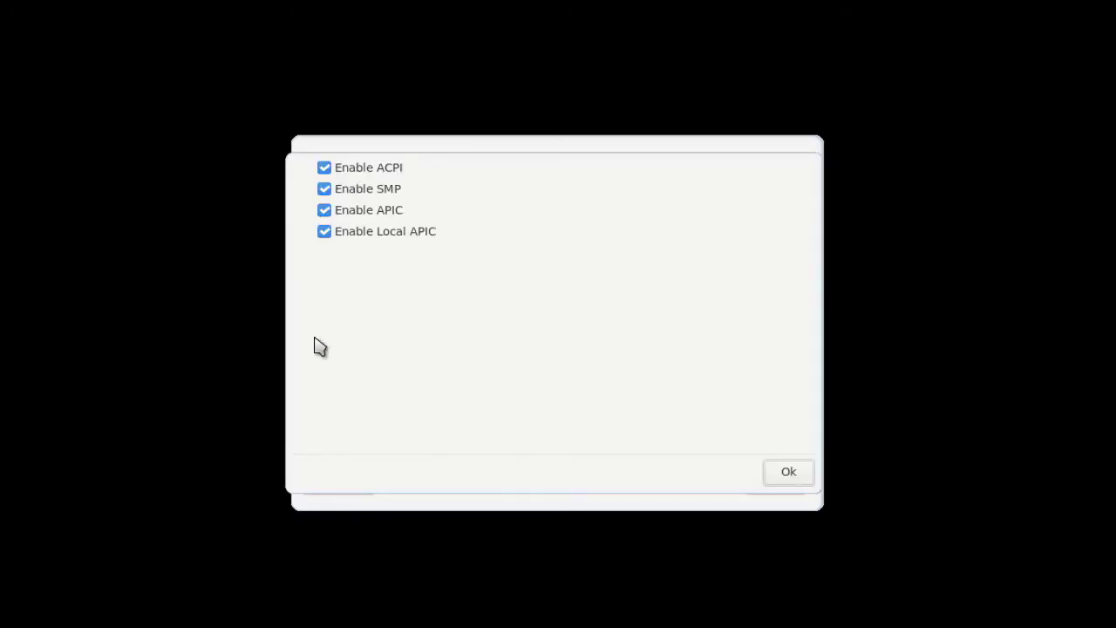
click(788, 474)
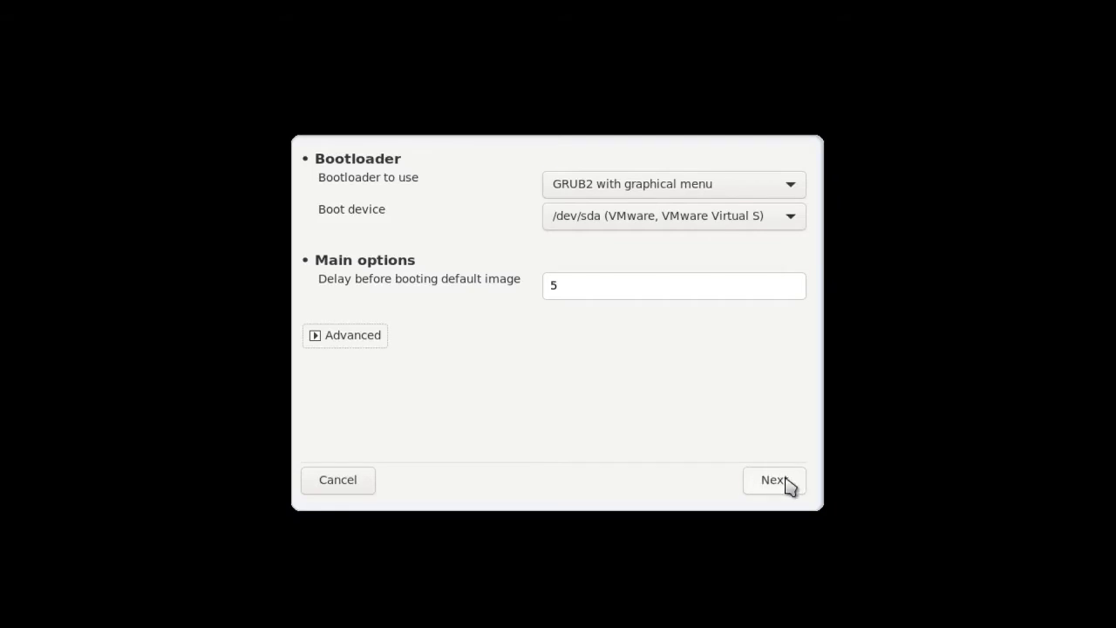
click(787, 485)
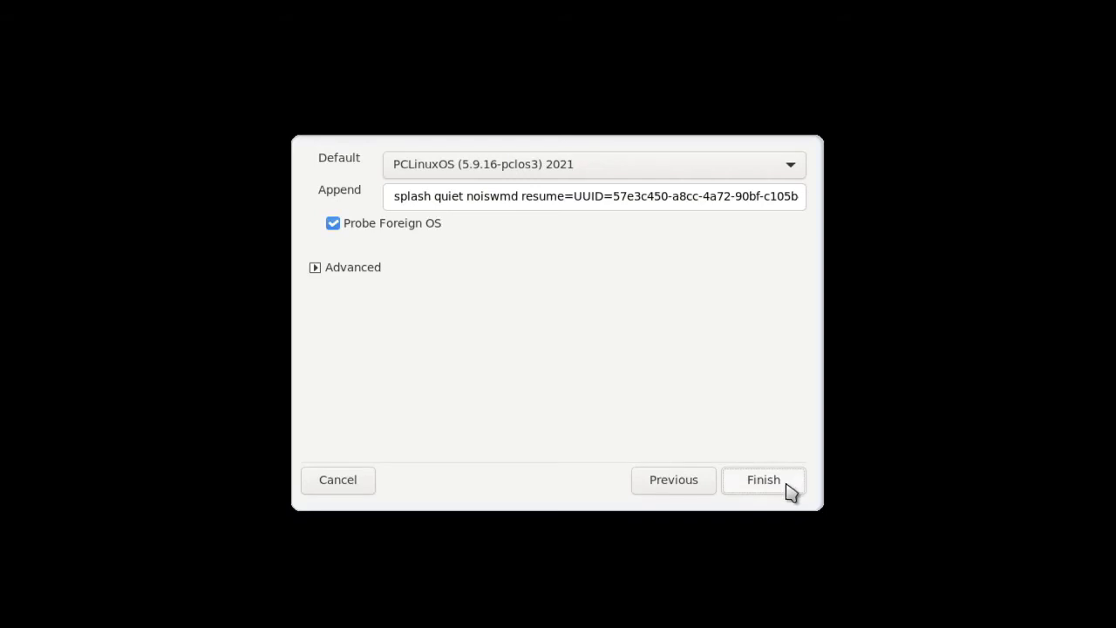
Set the boot entry video mode to 1280x1024 16bpp and finish the bootloader installation
click(344, 274)
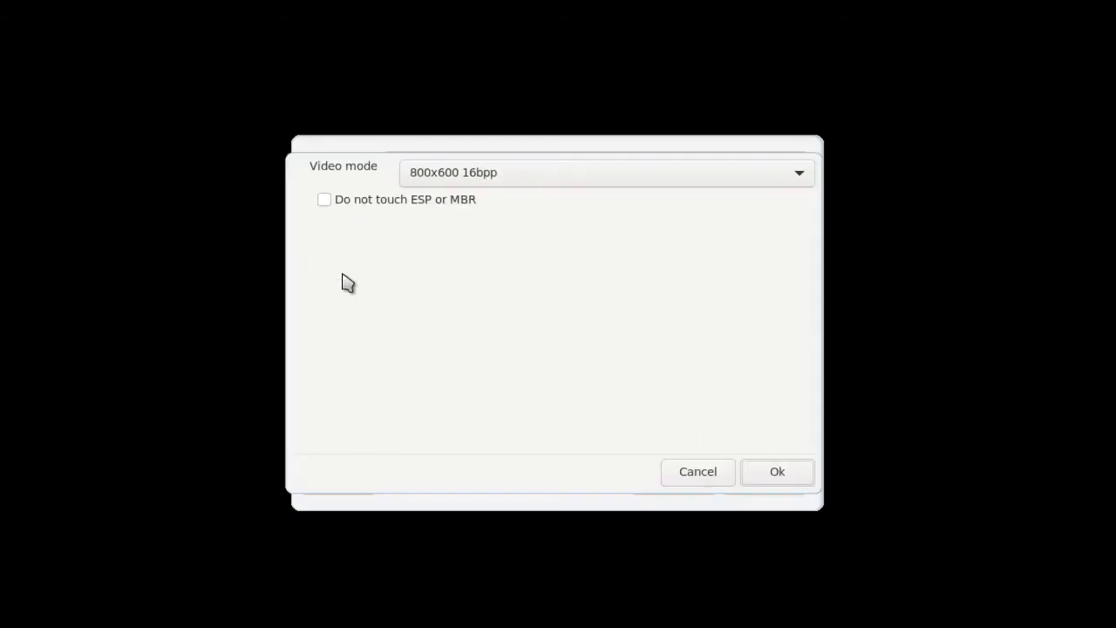
click(781, 172)
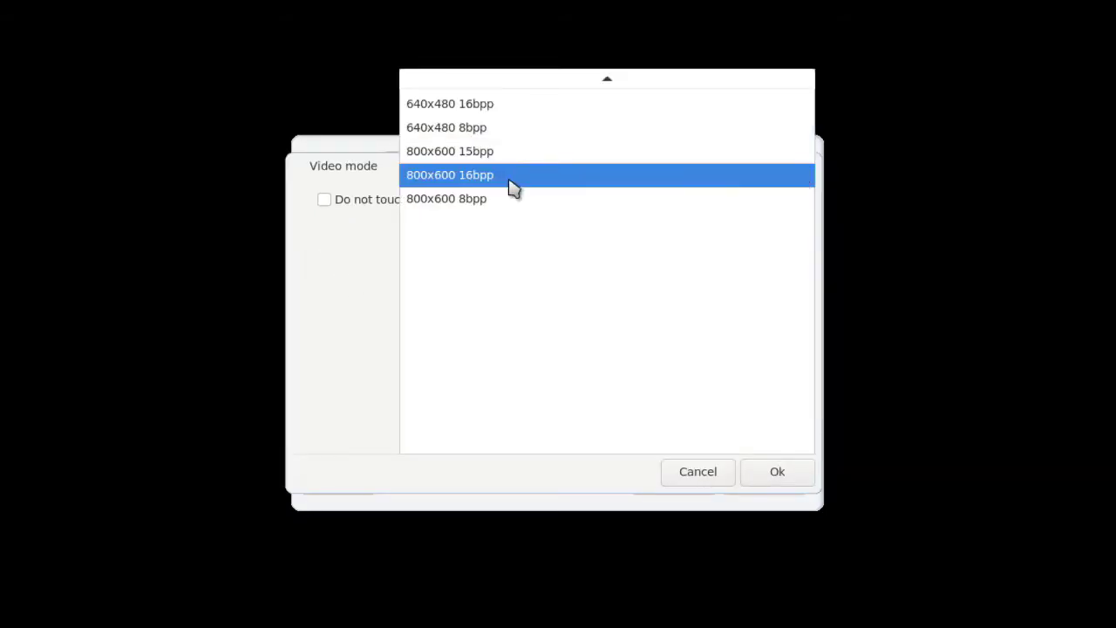
mouse_move(605, 87)
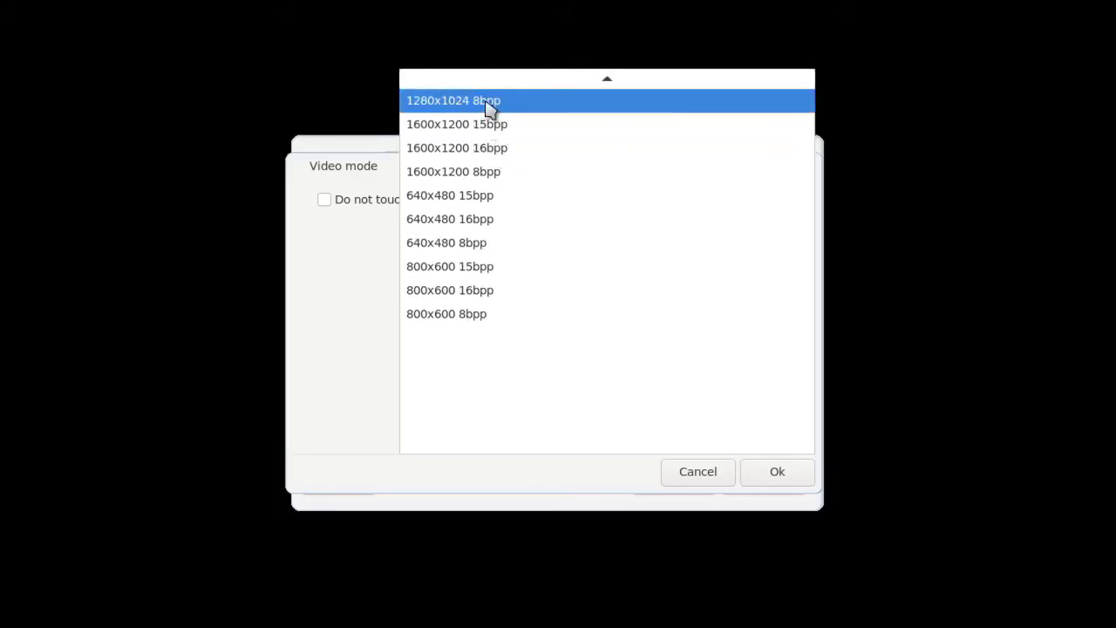
scroll(498, 103, up, 3)
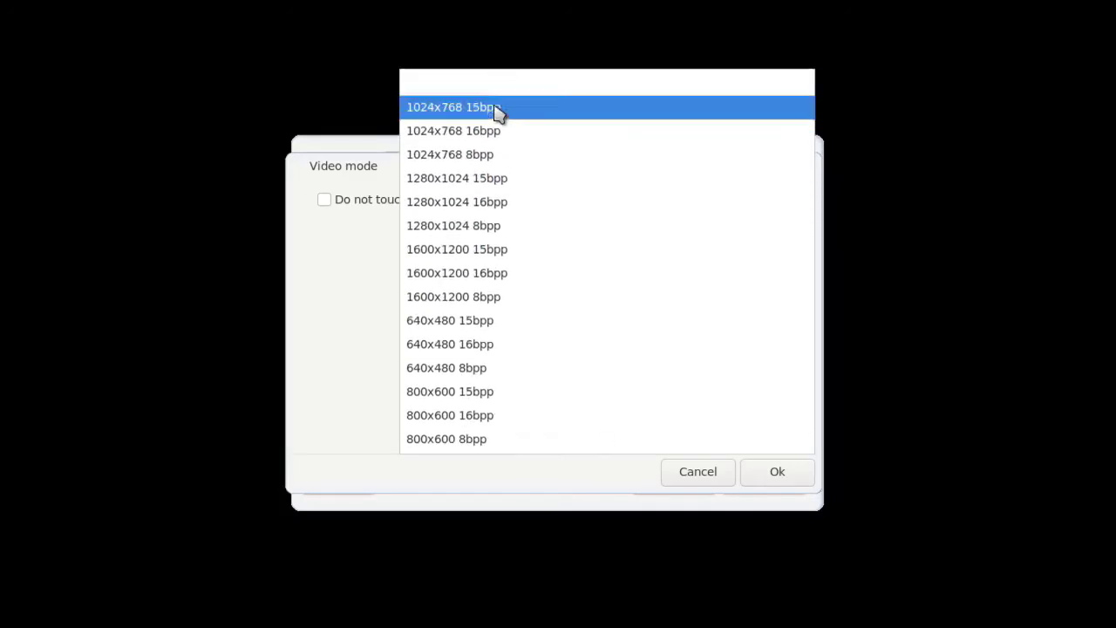
click(508, 201)
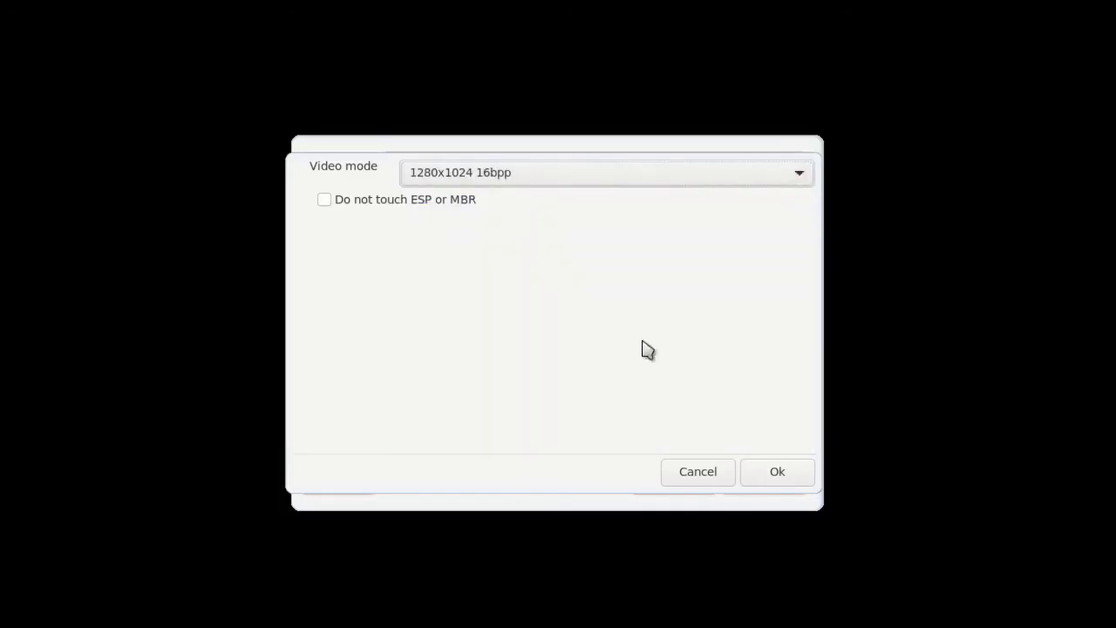
click(777, 472)
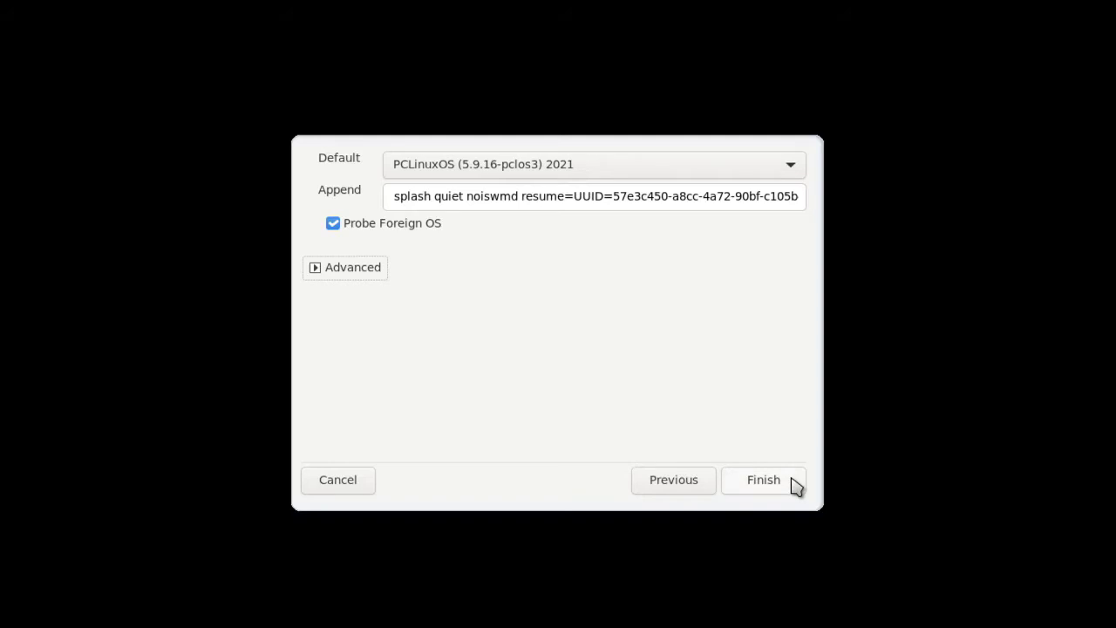
click(774, 482)
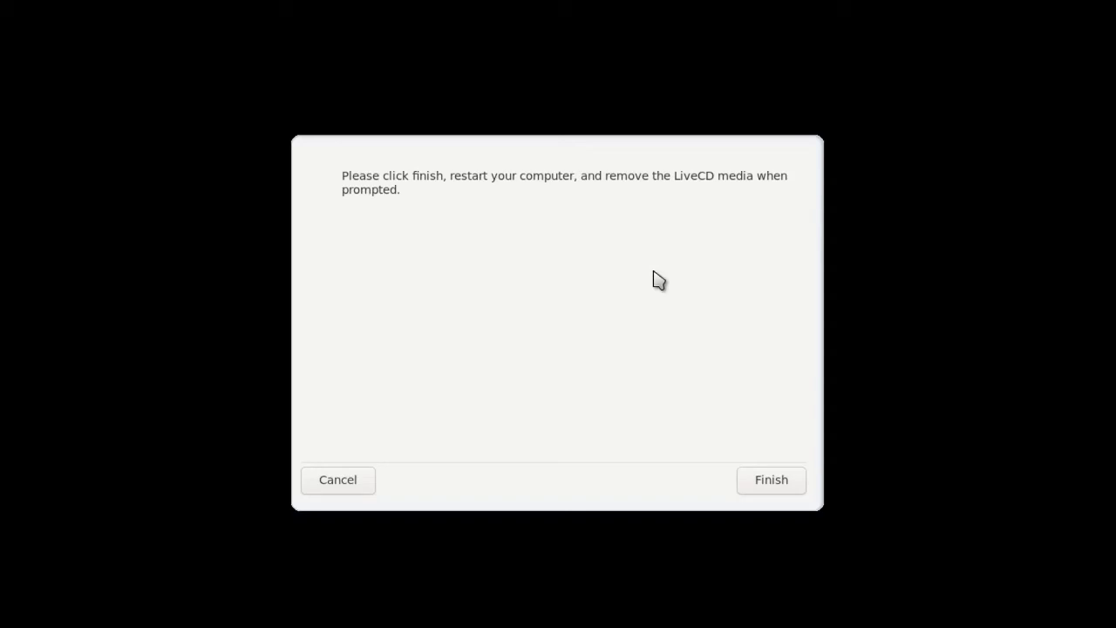
Finish the installation and restart into the first-boot timezone prompt
click(783, 481)
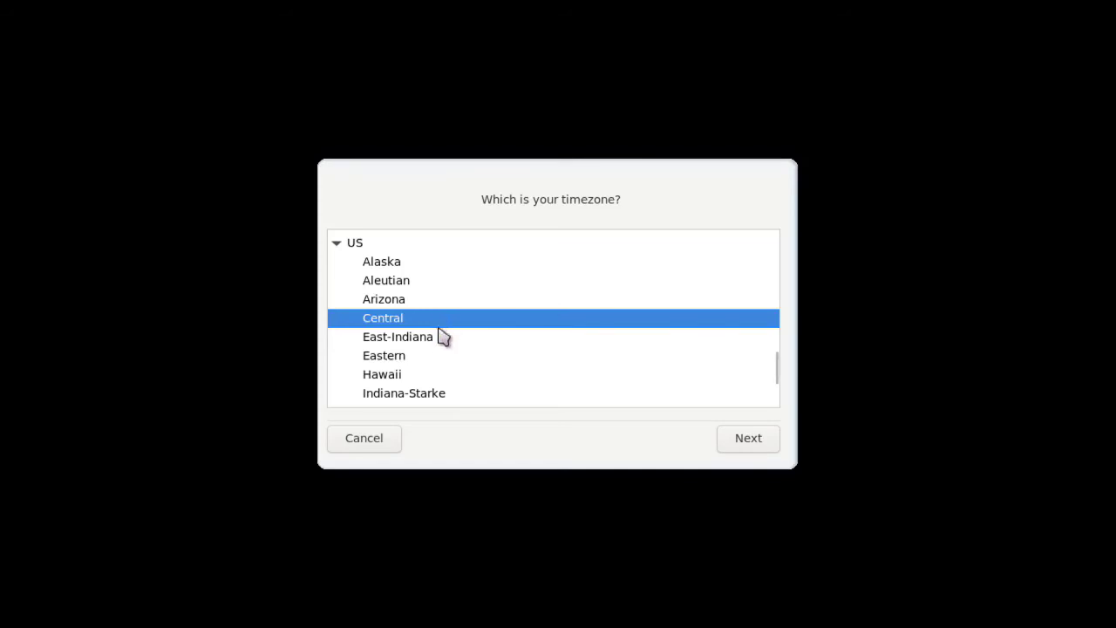
Pick Manila from the timezone list and continue to the date and clock settings
scroll(436, 344, down, 3)
scroll(436, 347, down, 2)
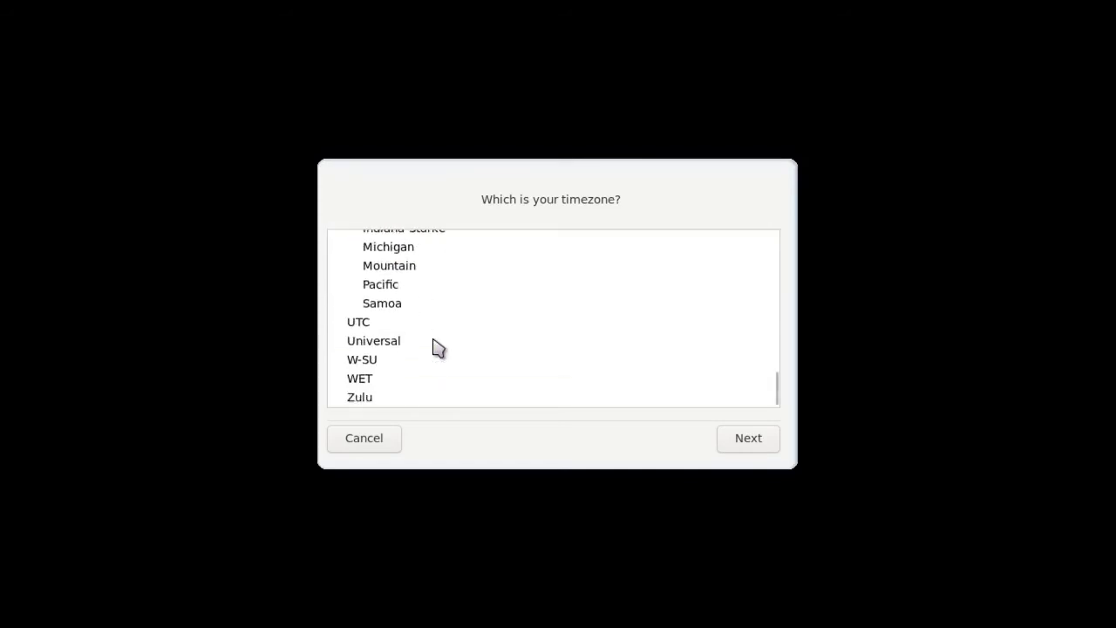
drag(774, 390, 753, 256)
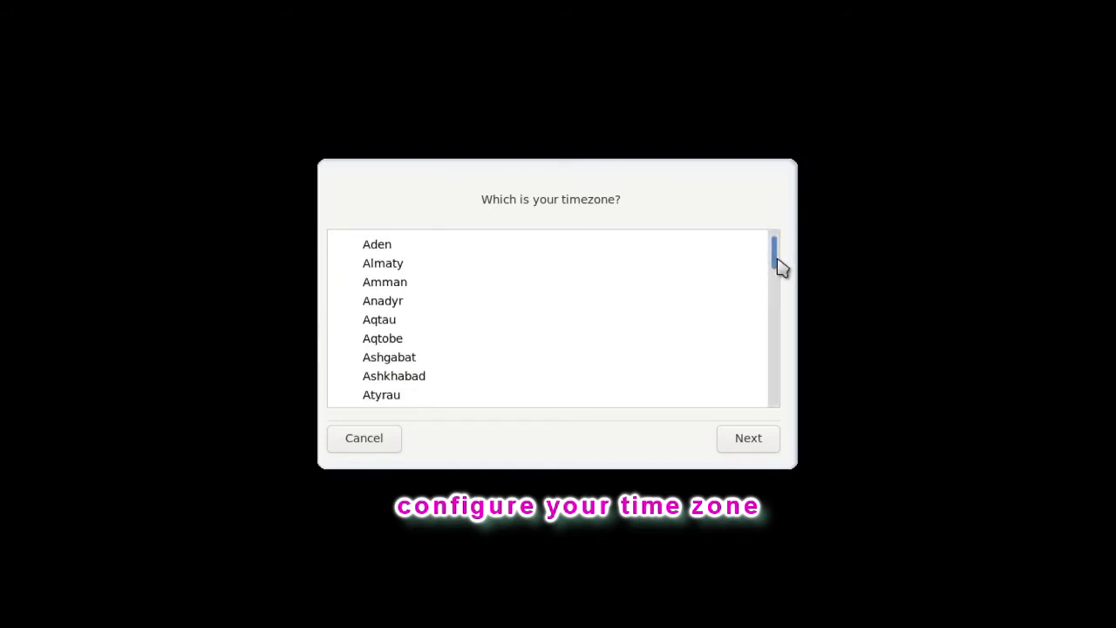
drag(777, 264, 775, 472)
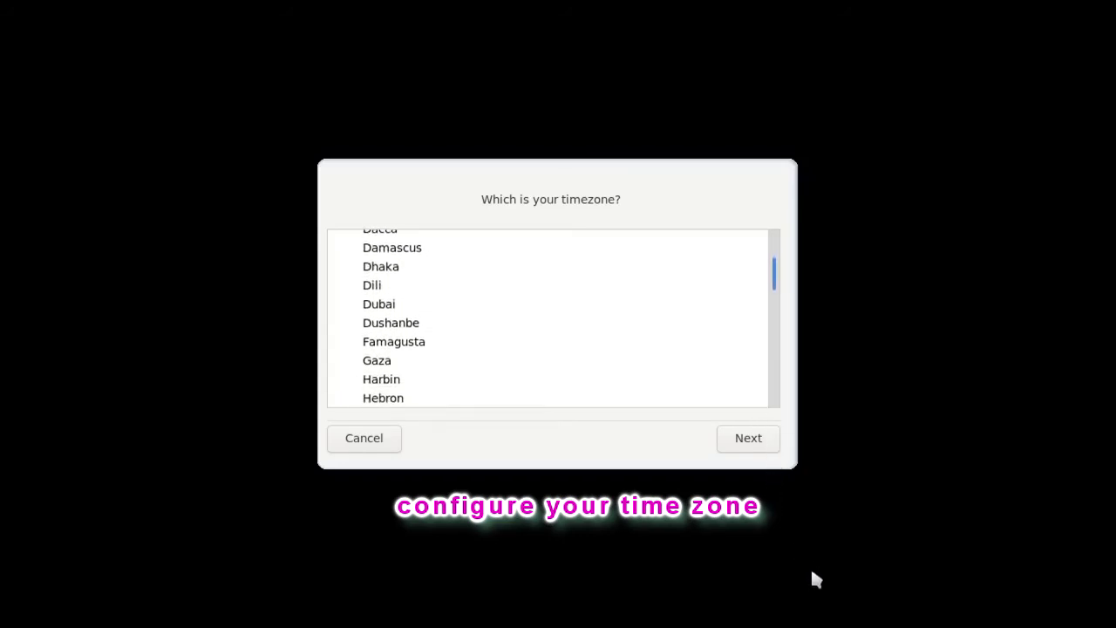
drag(812, 572, 820, 593)
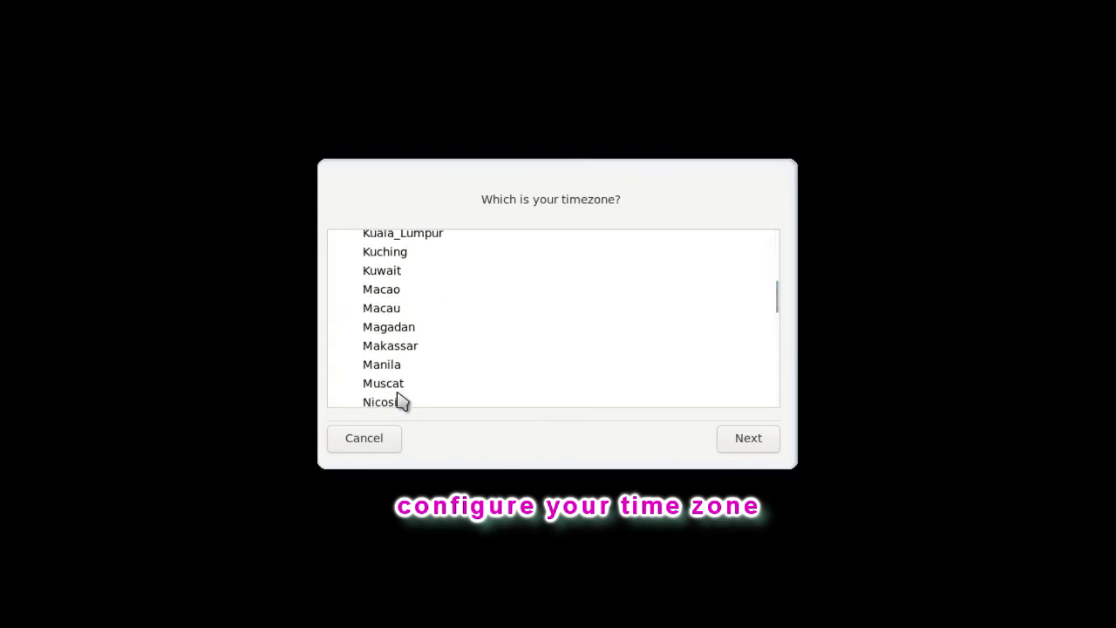
click(373, 371)
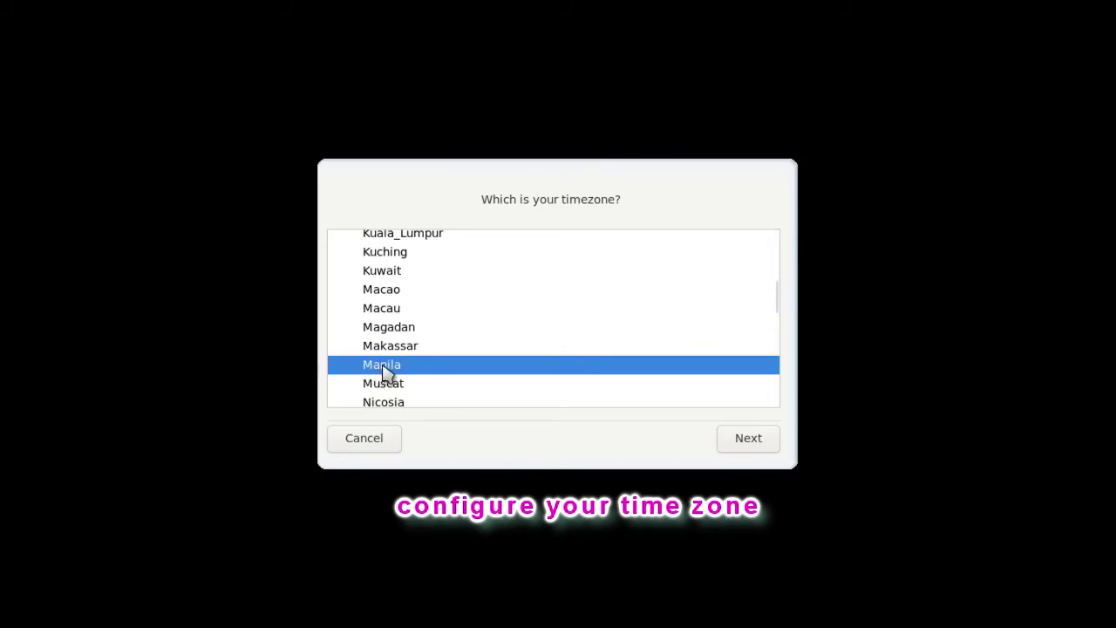
click(753, 448)
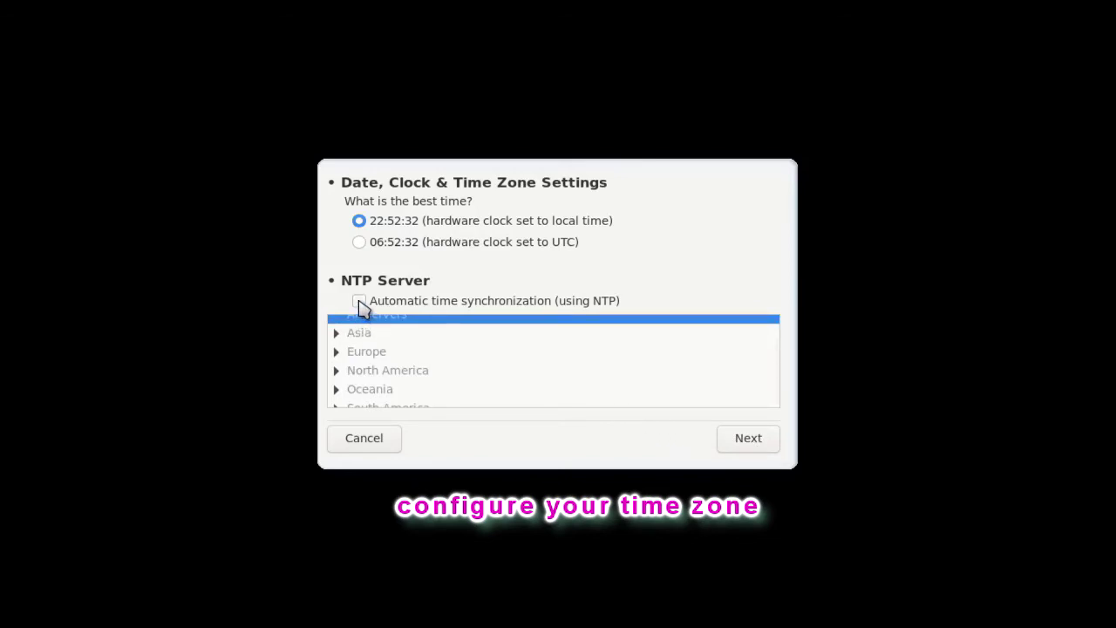
Enable automatic NTP time synchronization using the Asia > Philippines servers and continue
click(361, 302)
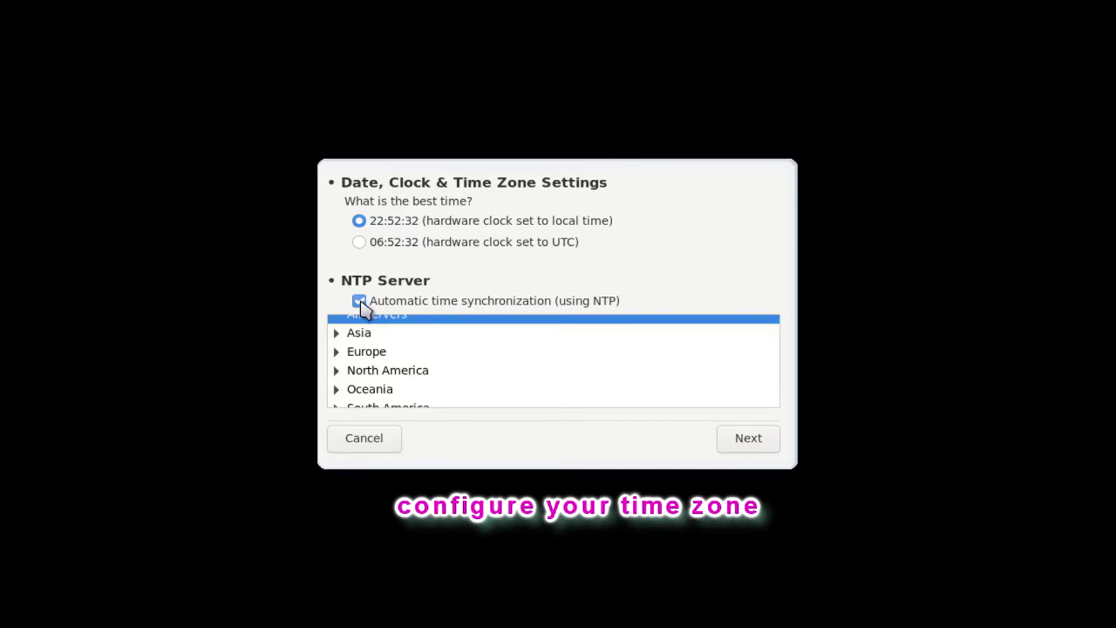
click(337, 332)
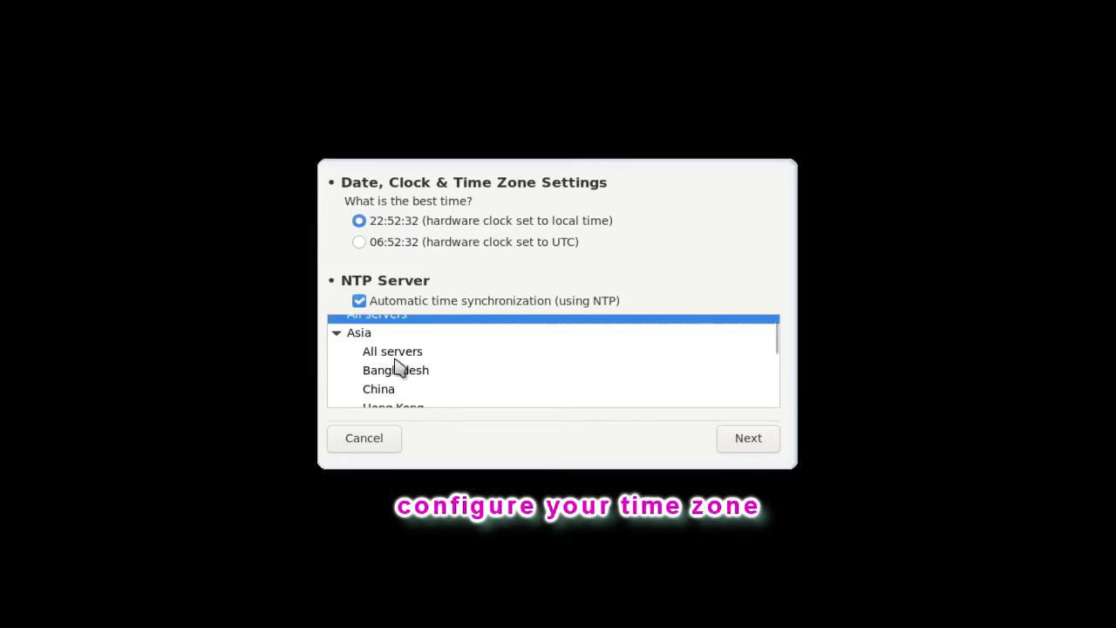
scroll(399, 369, down, 2)
scroll(398, 369, down, 3)
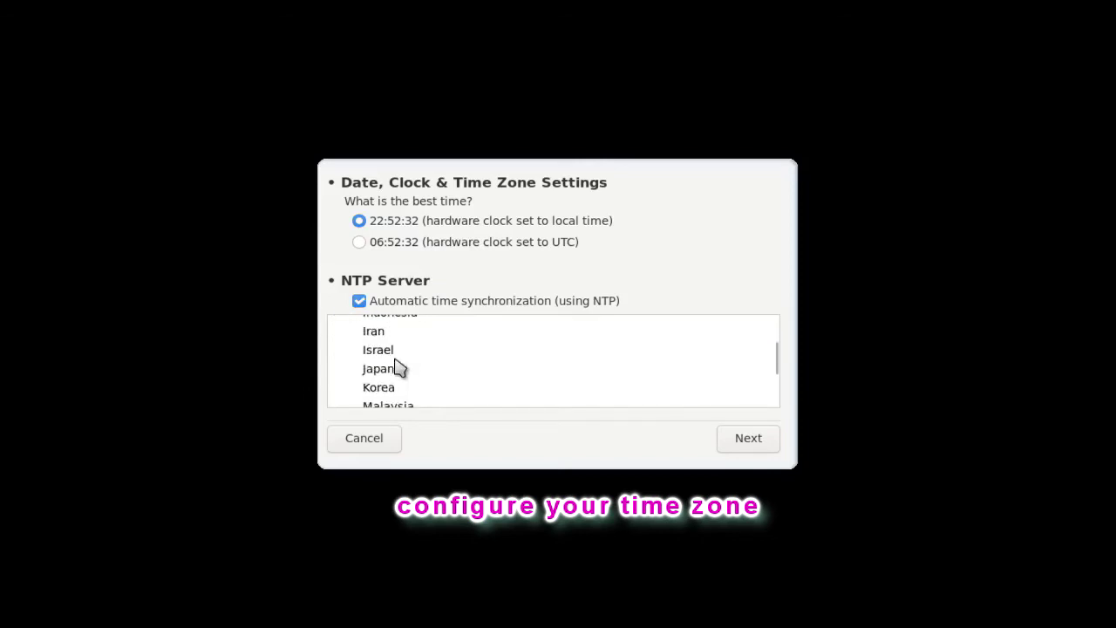
scroll(398, 369, down, 2)
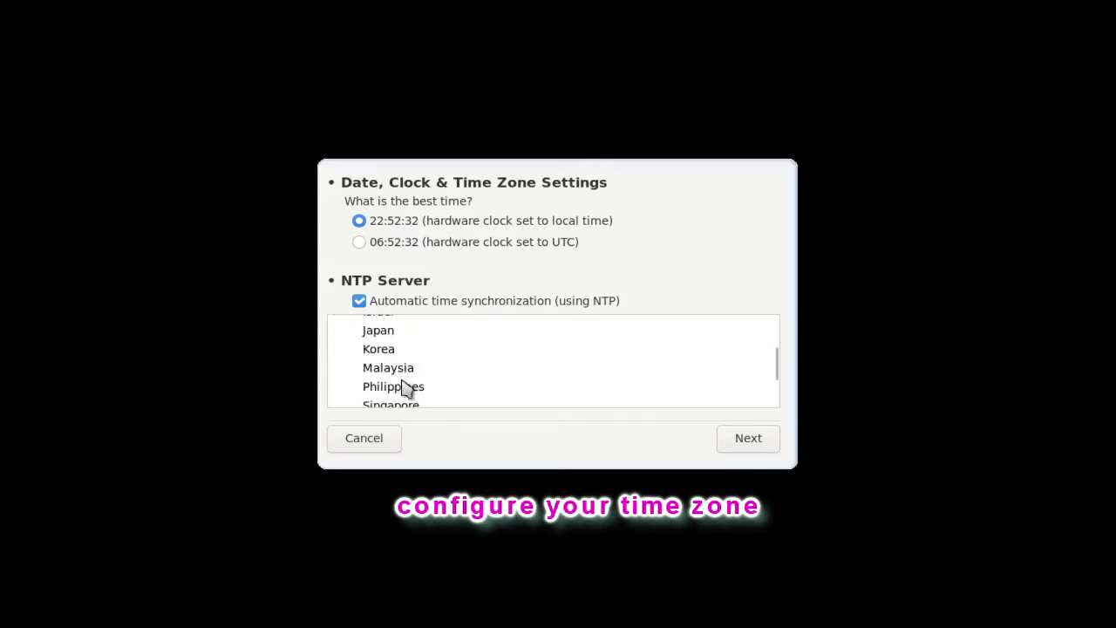
click(406, 393)
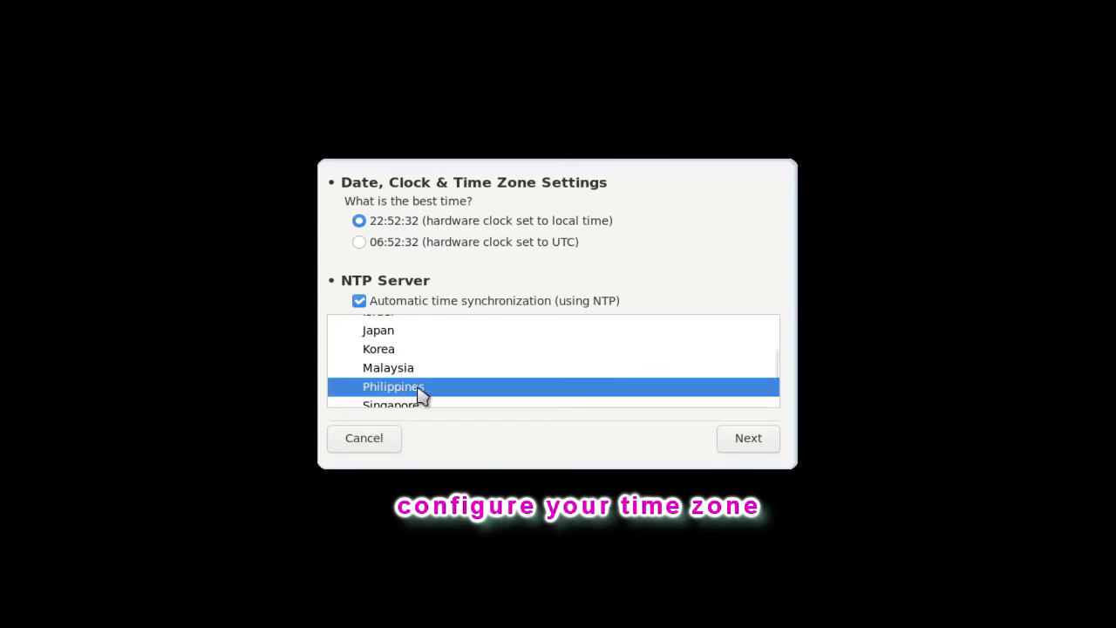
click(750, 443)
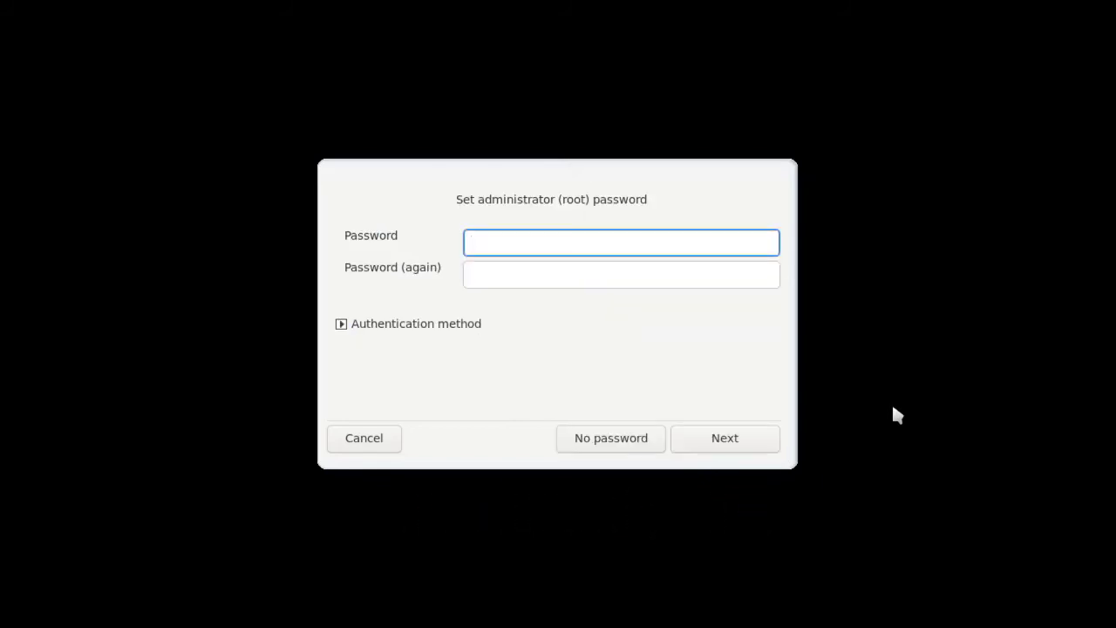
Enter and confirm the root password, review authentication methods keeping Local file, and continue
text(*************)
key(Tab)
text(*************)
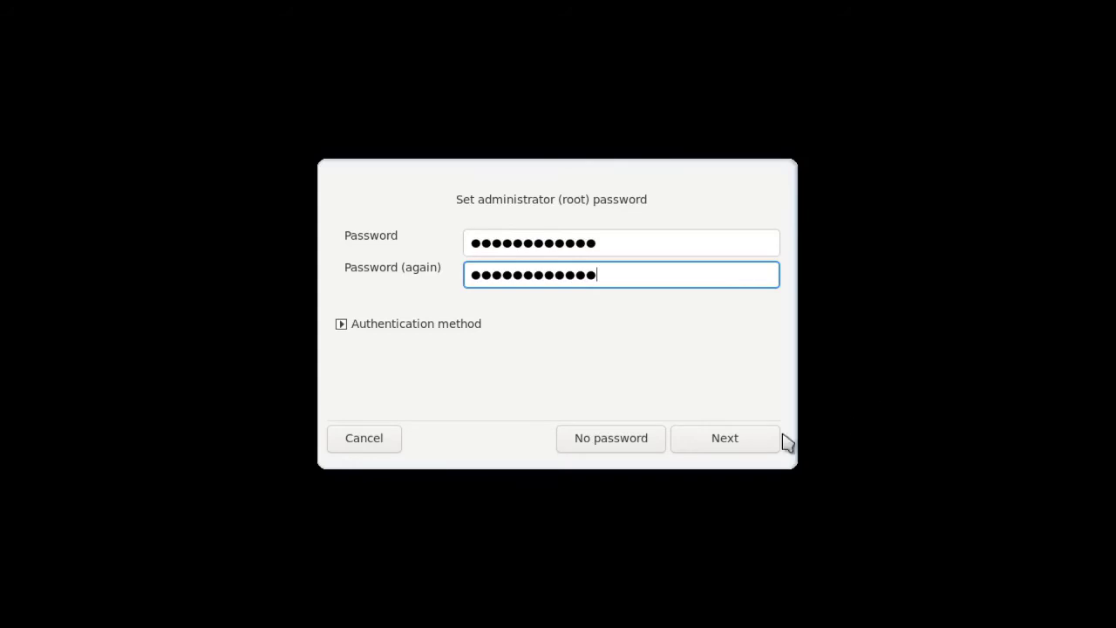
click(342, 324)
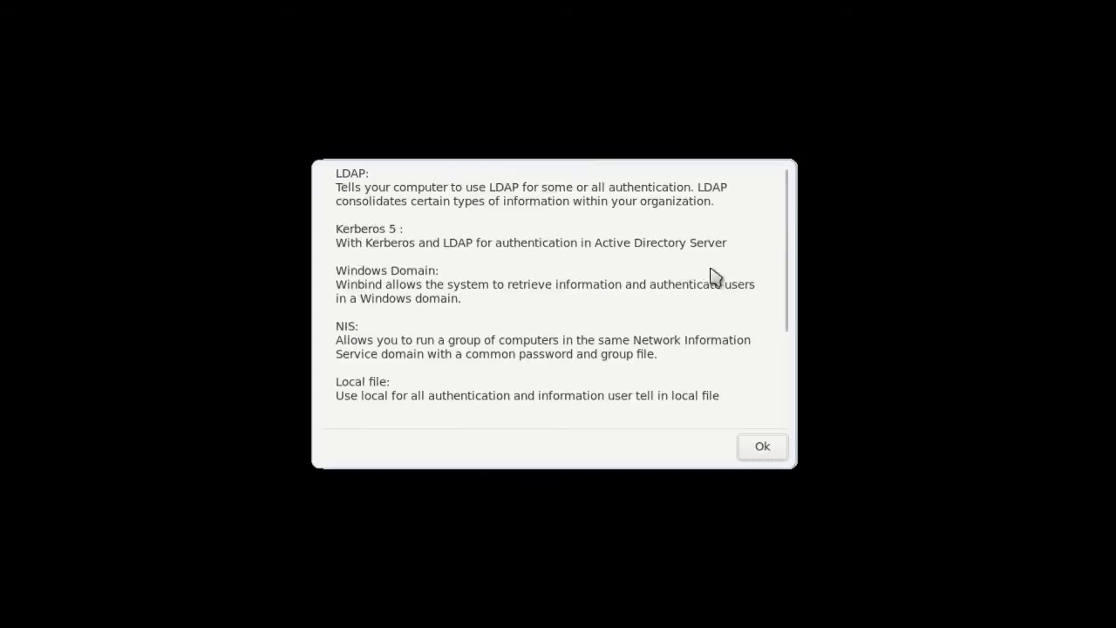
drag(781, 272, 783, 357)
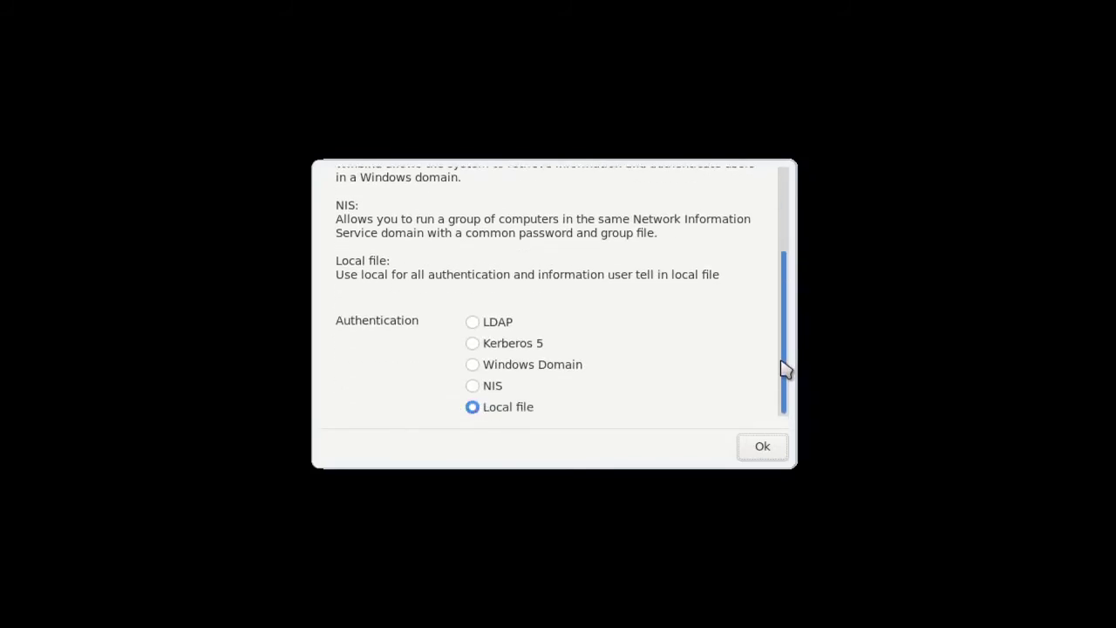
click(762, 449)
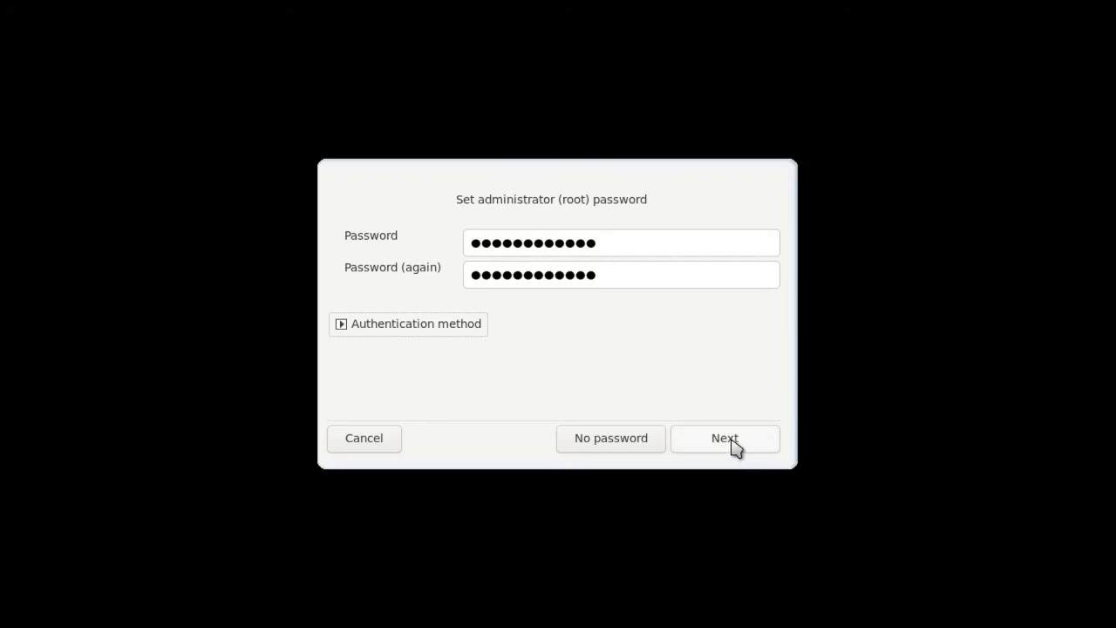
click(744, 443)
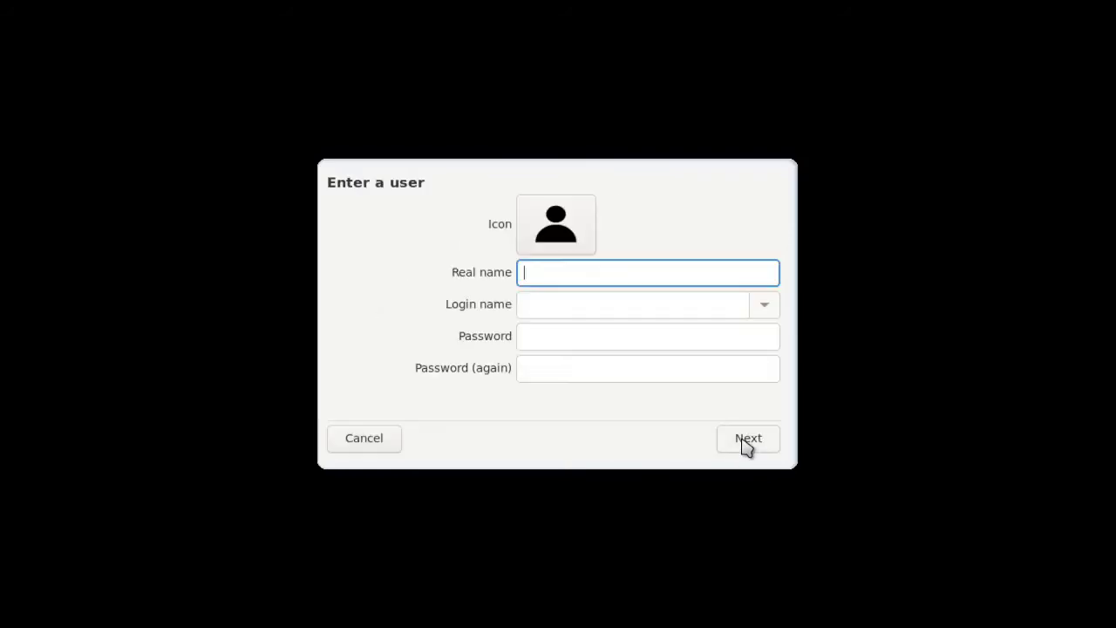
Create a user account with a real name and a confirmed password
key(Tab)
key(Tab)
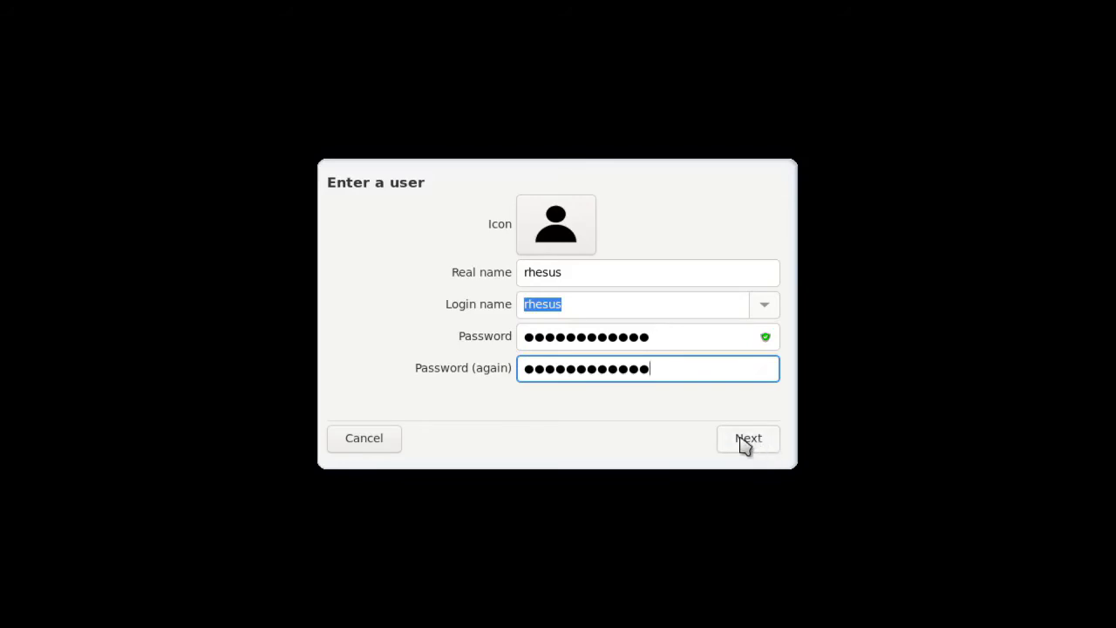
click(755, 443)
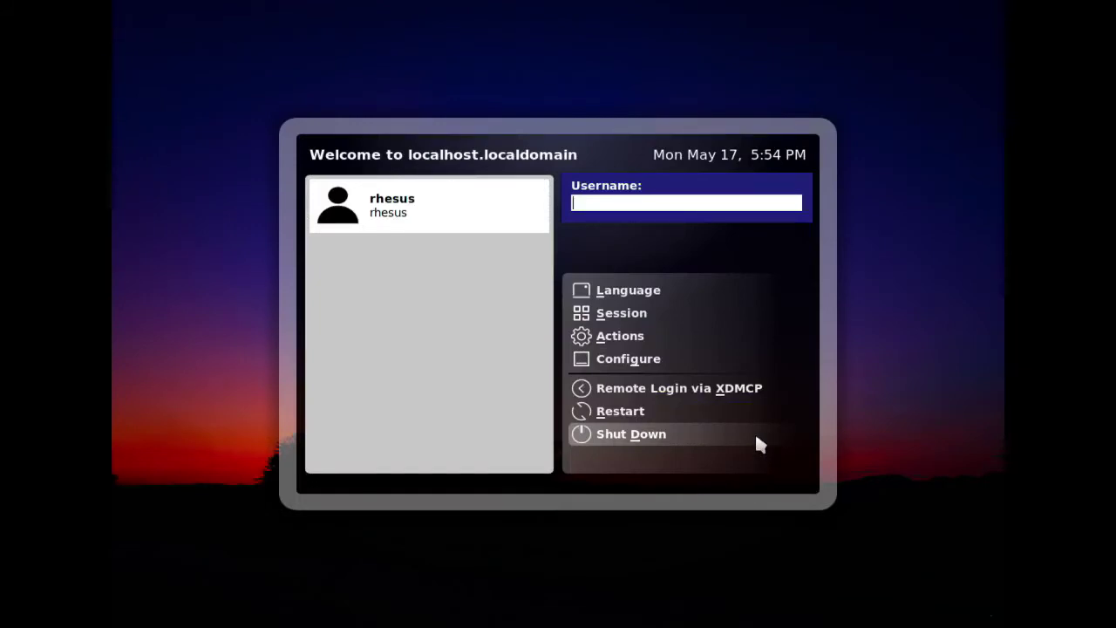
Log in as the new user at the login screen to reach the MATE desktop
key(Return)
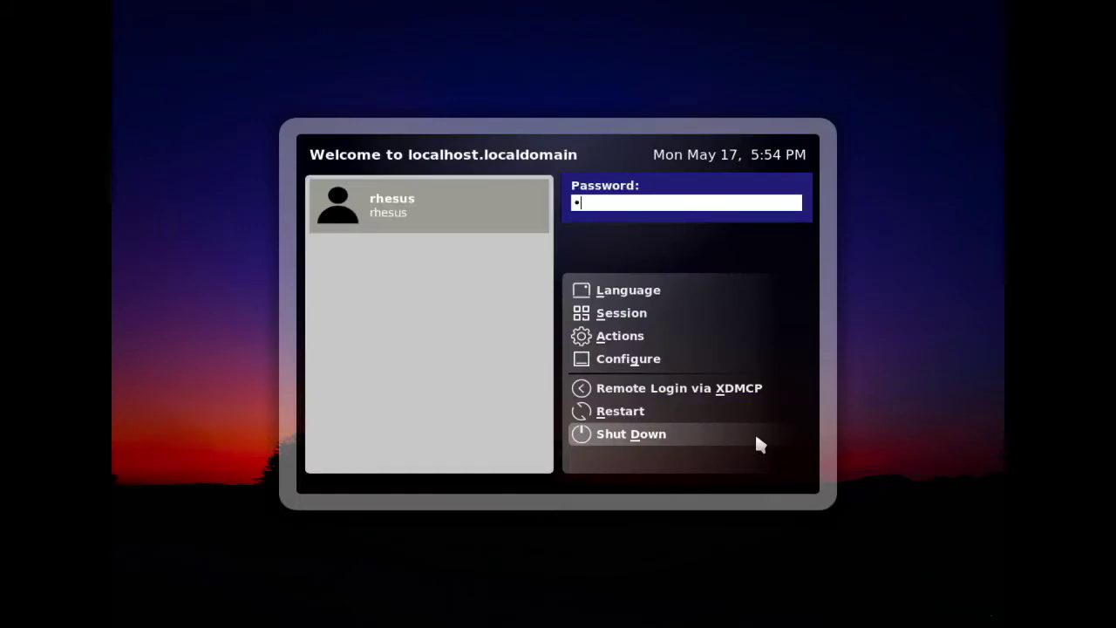
text(**)
key(Return)
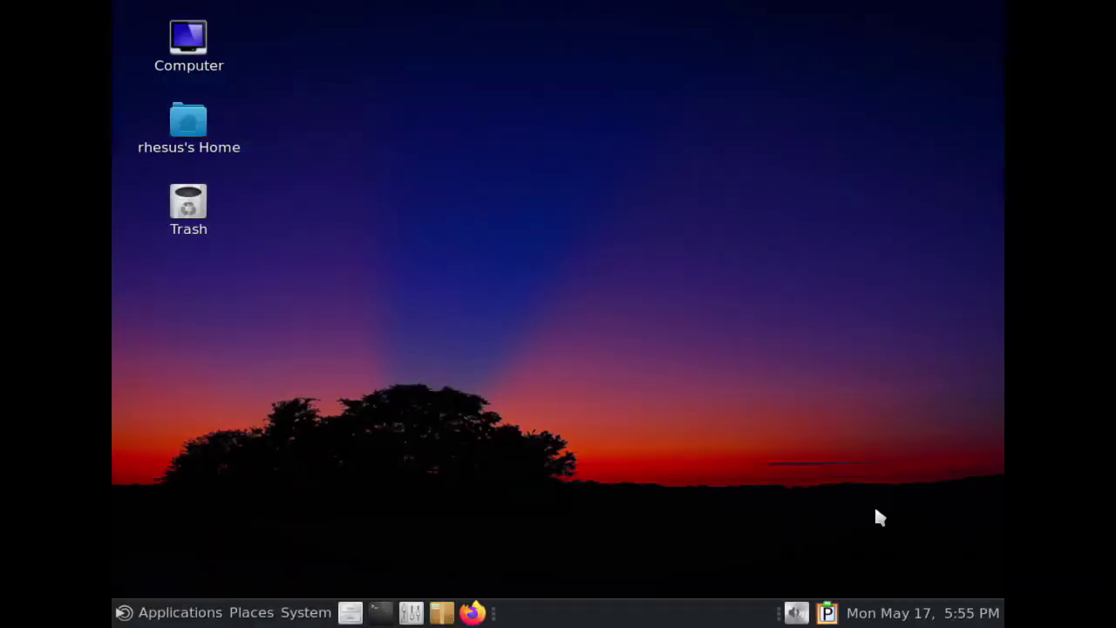
Launch Configure Your Computer from Applications > Configuration and authenticate with the root password
click(127, 612)
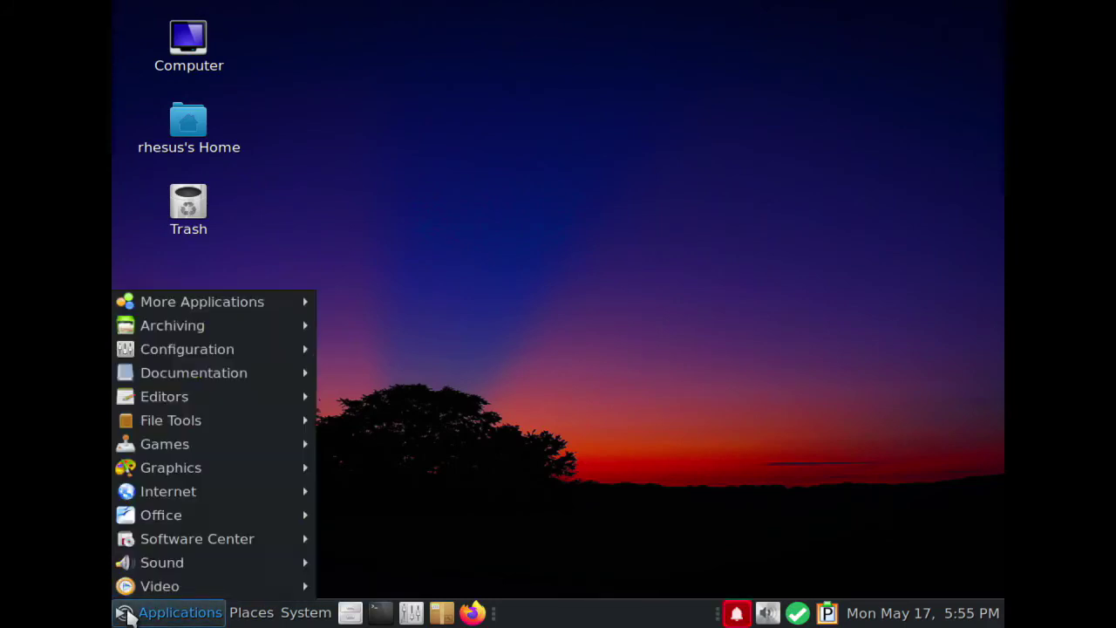
mouse_move(181, 357)
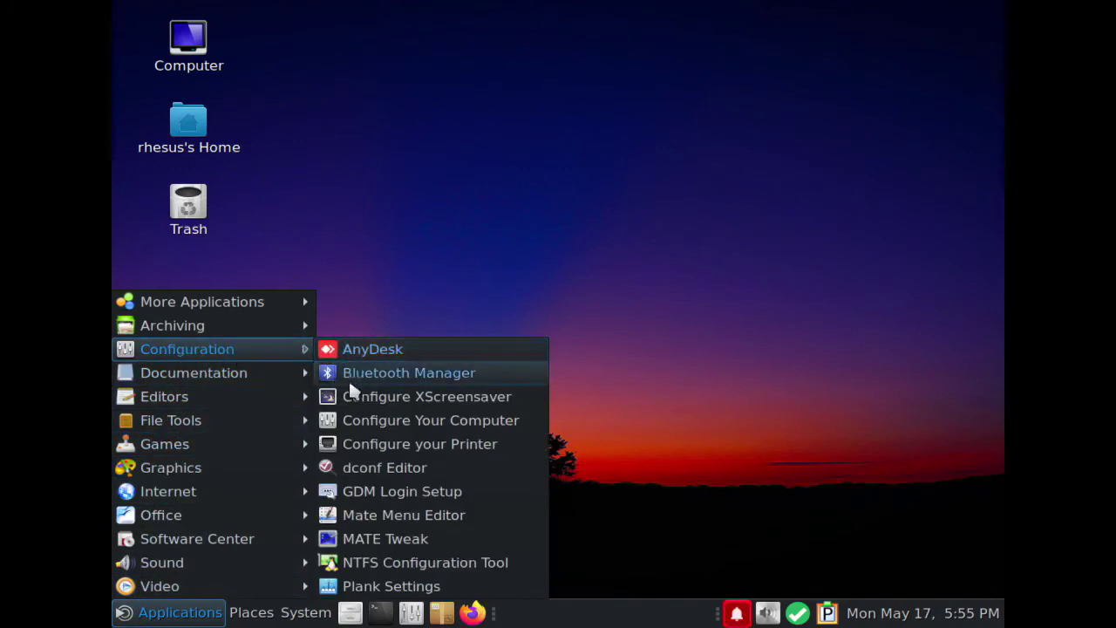
click(352, 421)
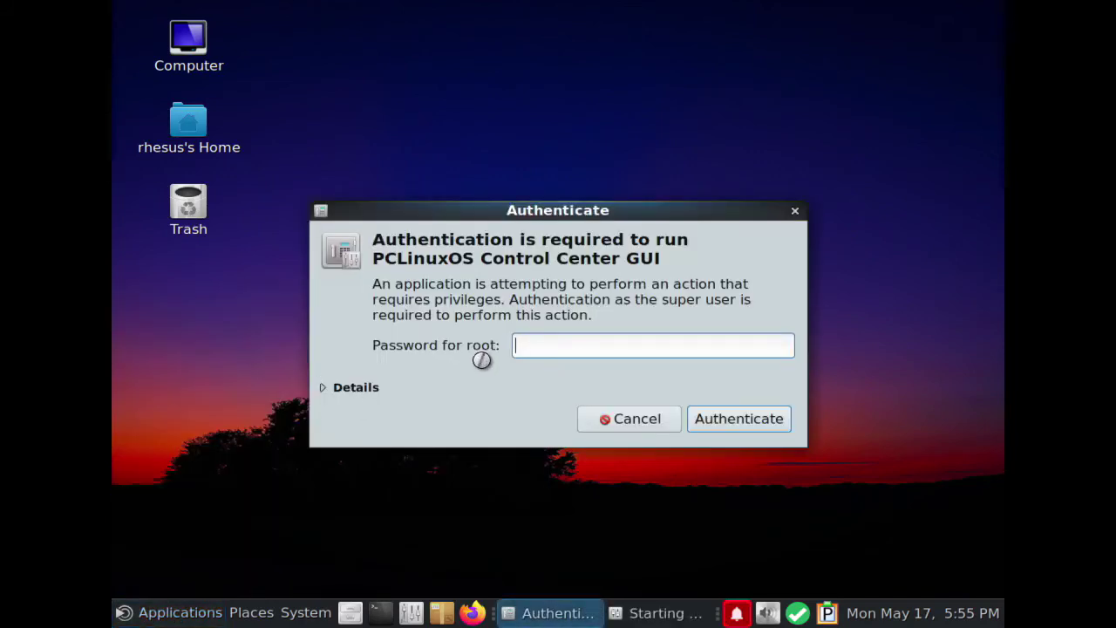
text(••••••••••)
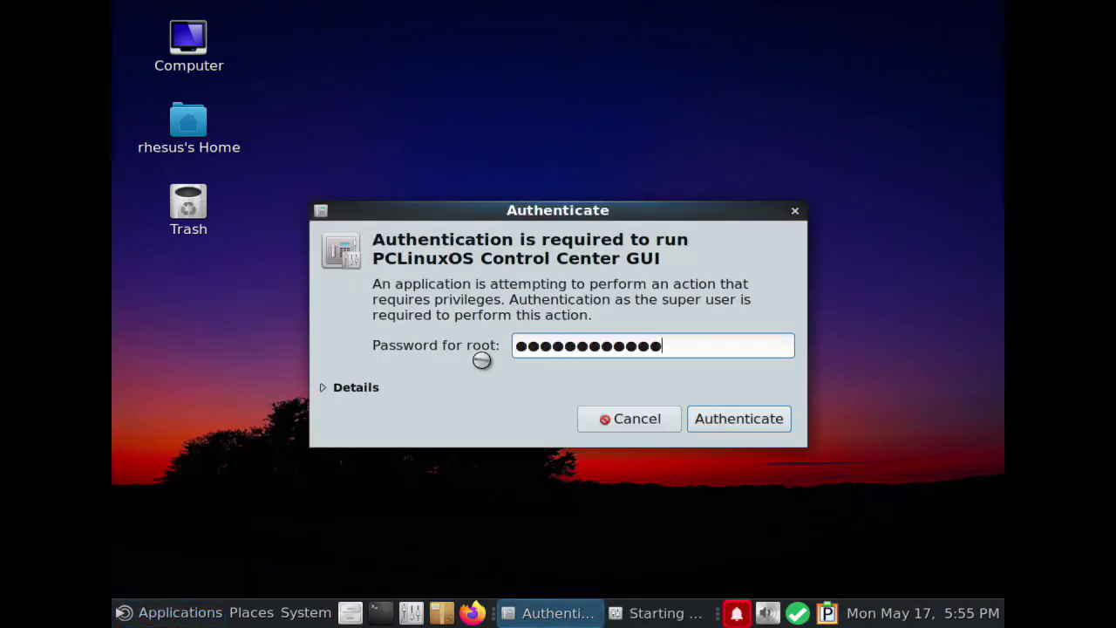
text(•••)
key(Return)
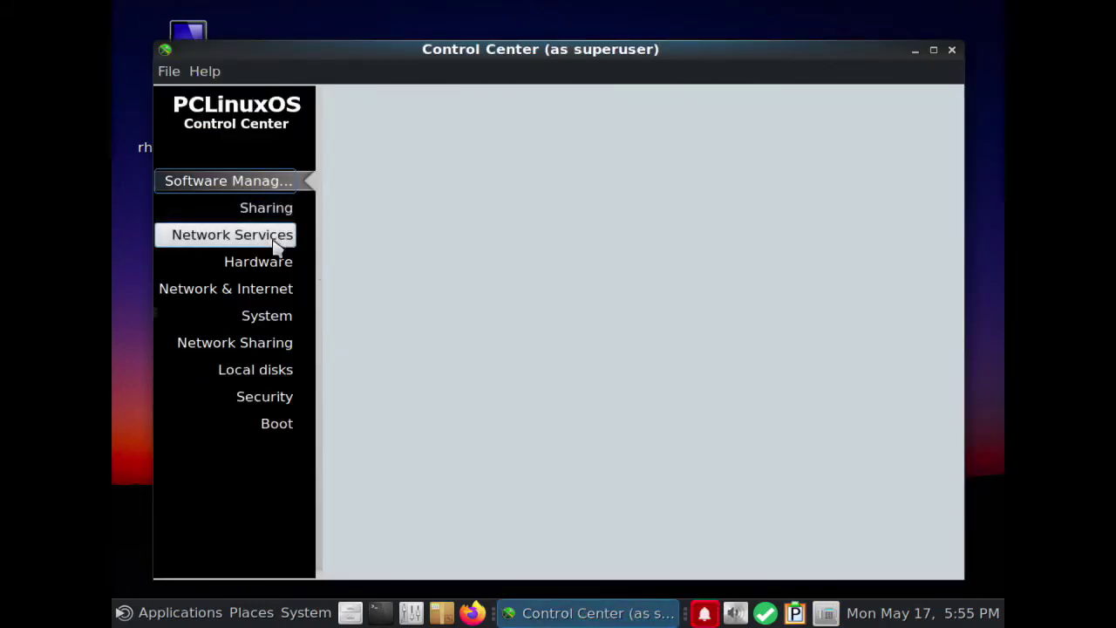
Open the graphical server's resolution settings under Hardware, initially leaving Automatic selected
click(281, 267)
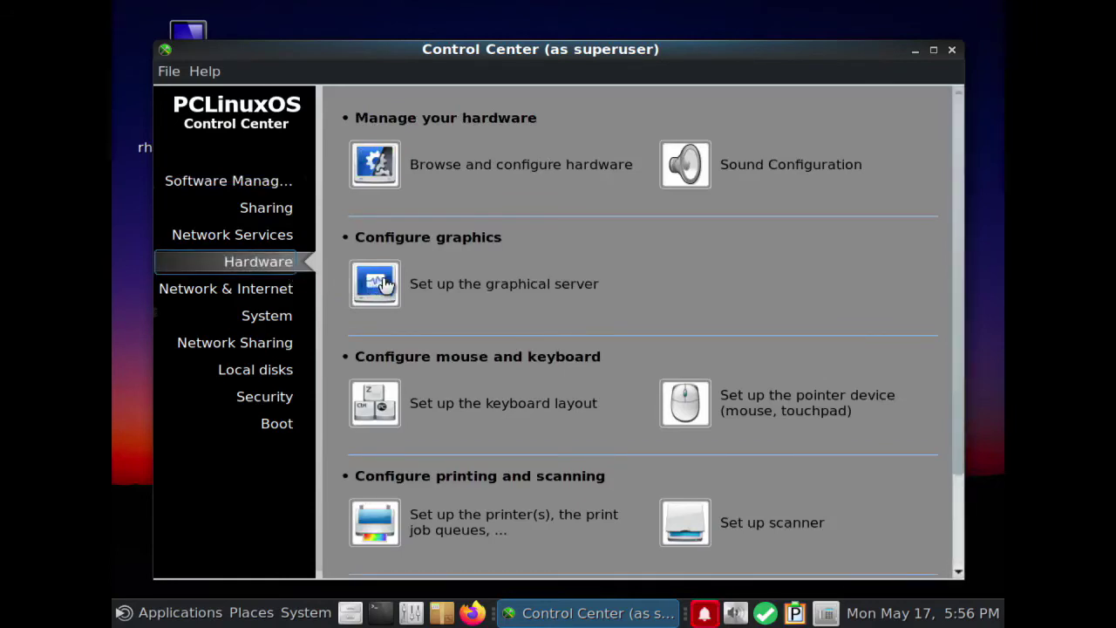
click(532, 293)
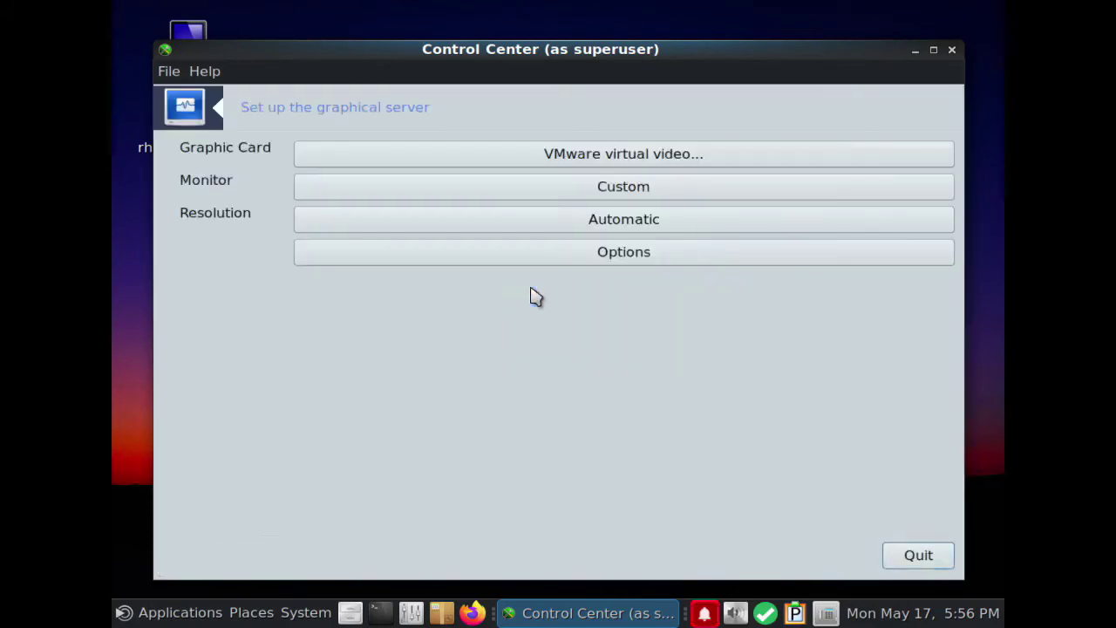
click(640, 222)
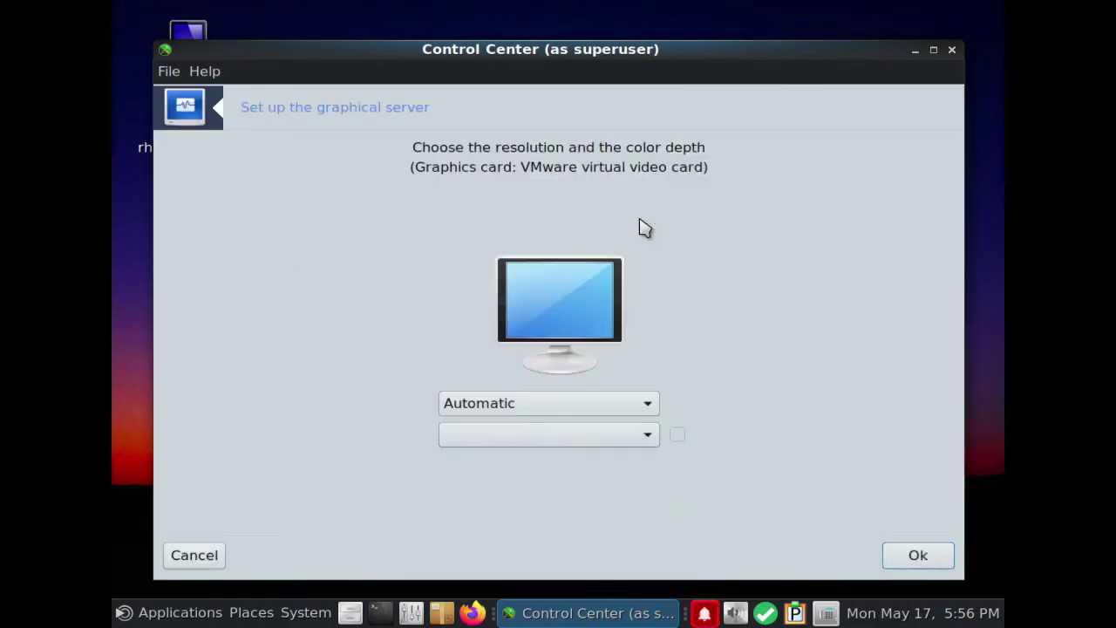
click(650, 405)
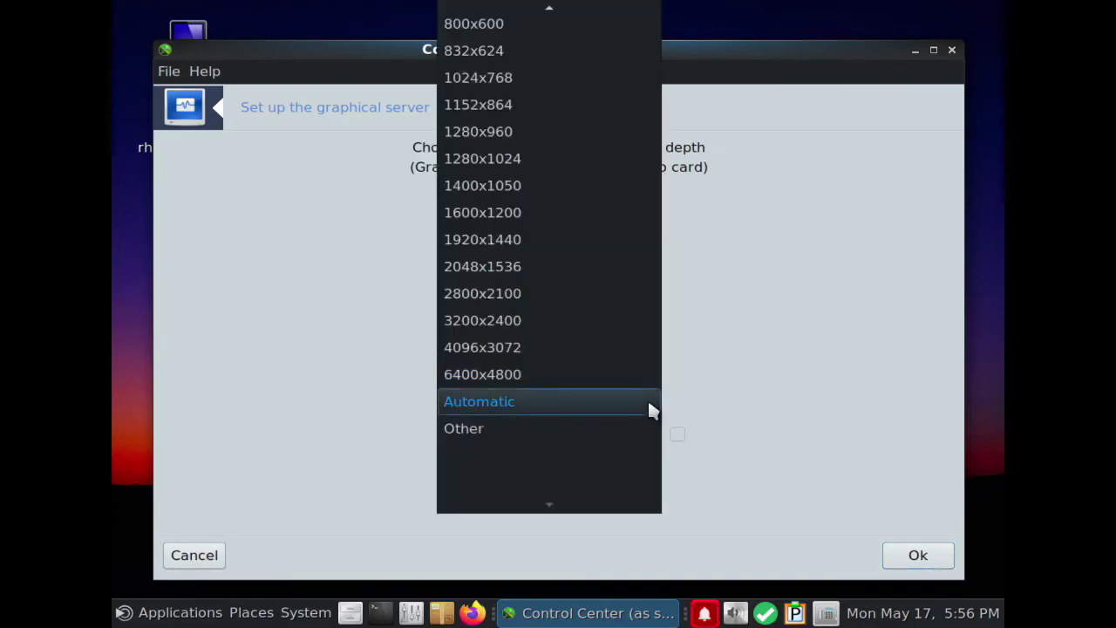
scroll(515, 213, up, 1)
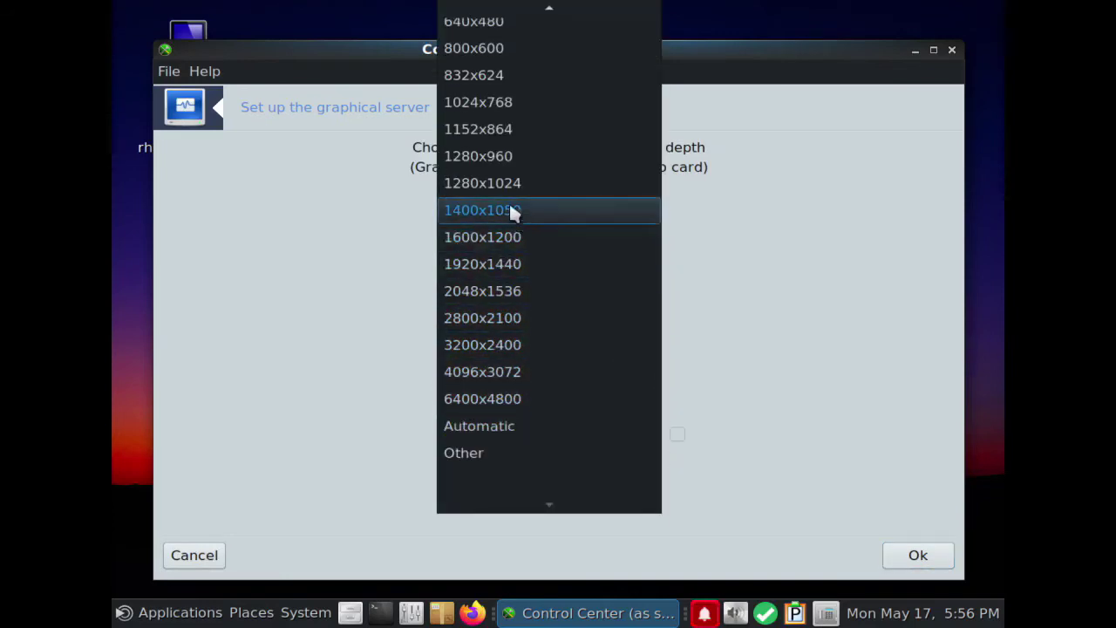
scroll(494, 183, up, 2)
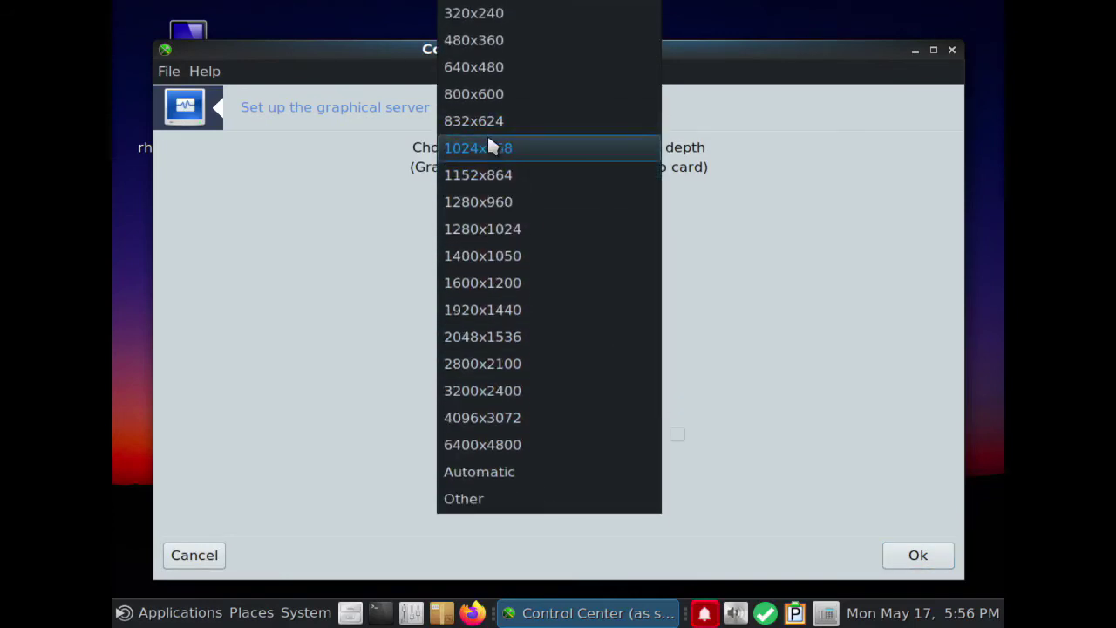
click(521, 471)
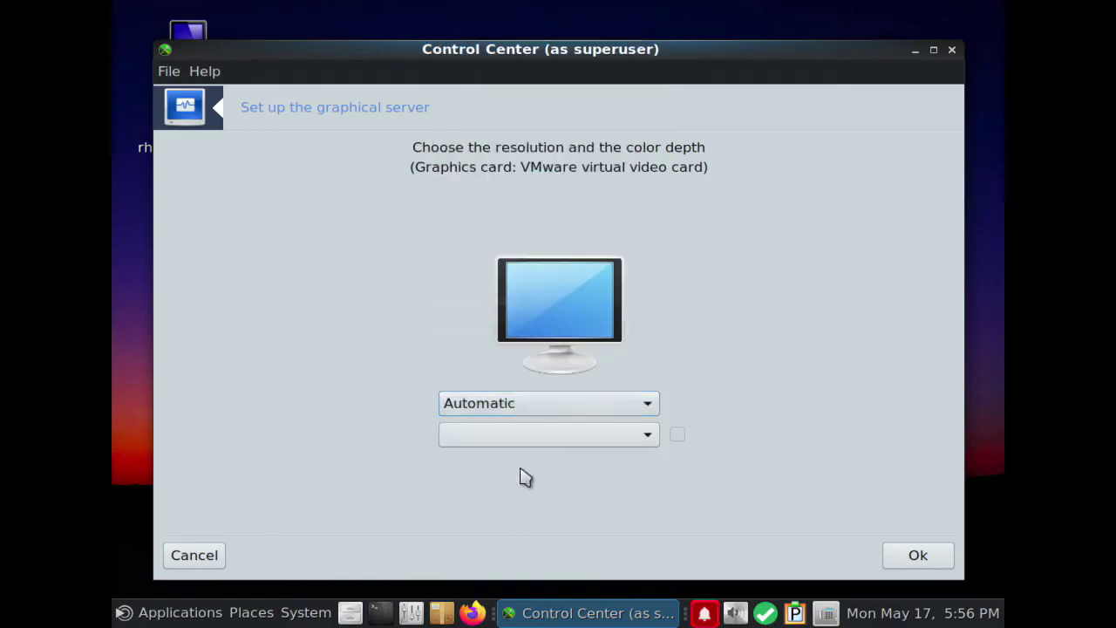
Choose 1280x720 (16/9) as the screen resolution
click(532, 403)
scroll(491, 147, up, 1)
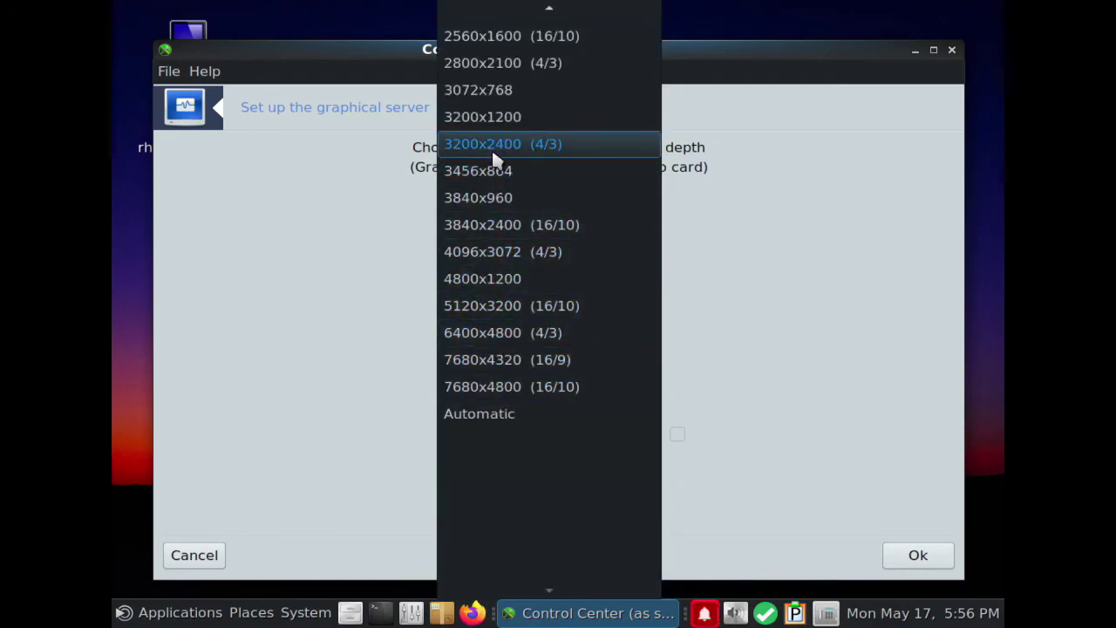
scroll(492, 147, up, 5)
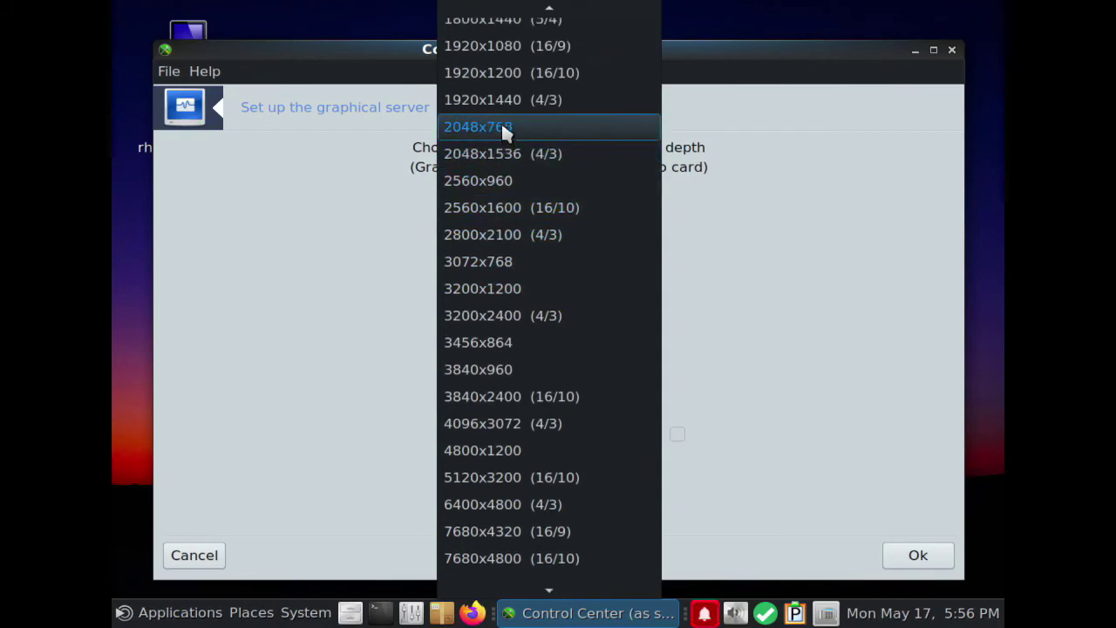
scroll(500, 118, up, 3)
scroll(501, 118, up, 8)
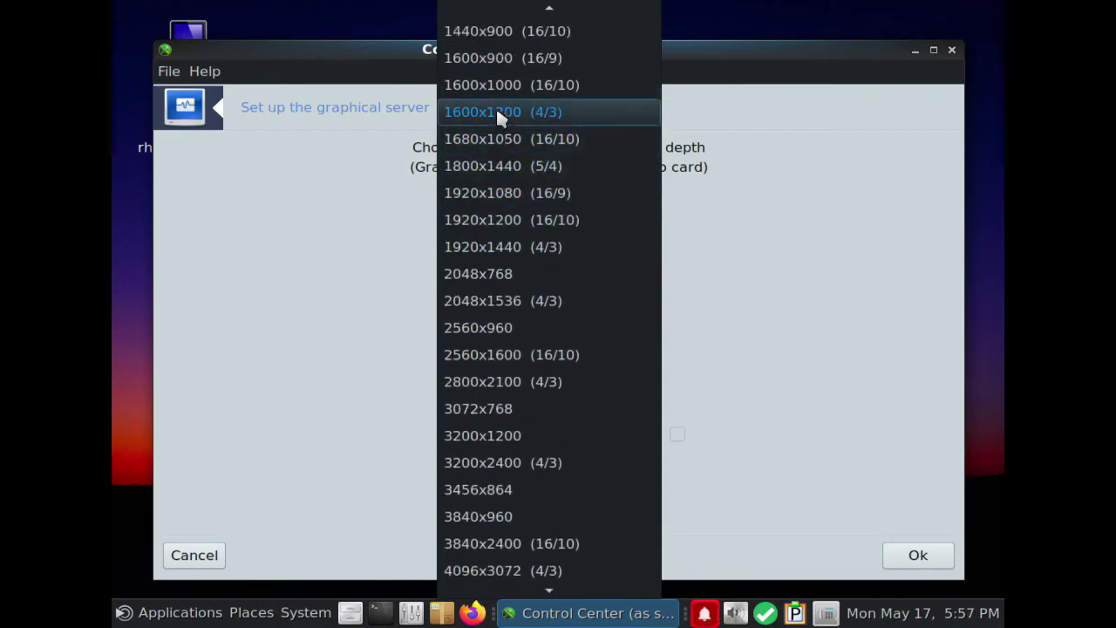
scroll(502, 114, up, 3)
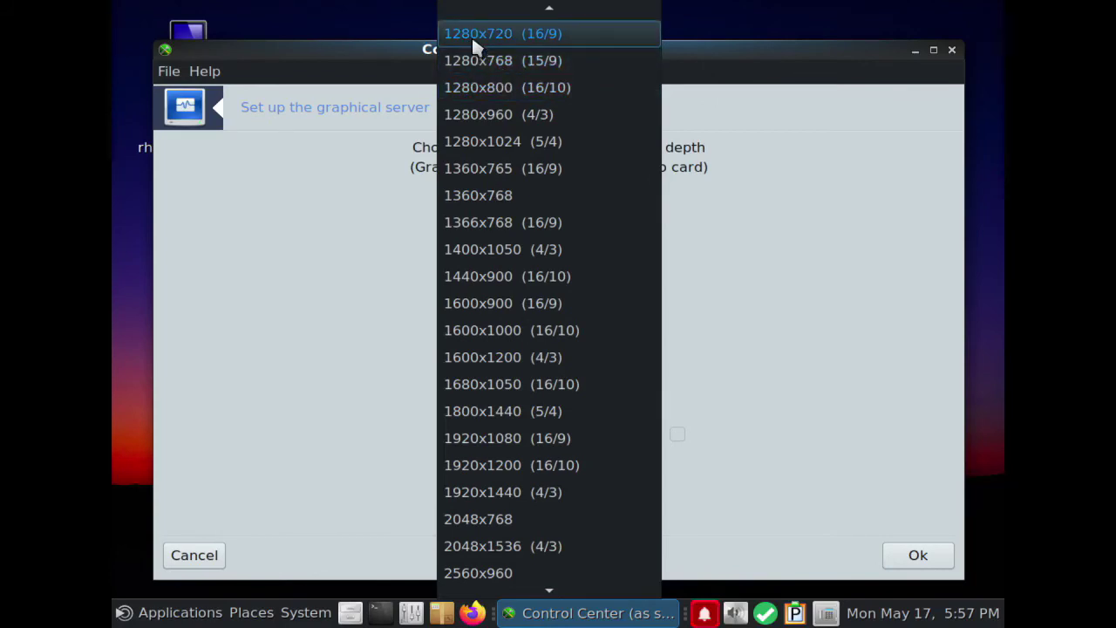
click(475, 39)
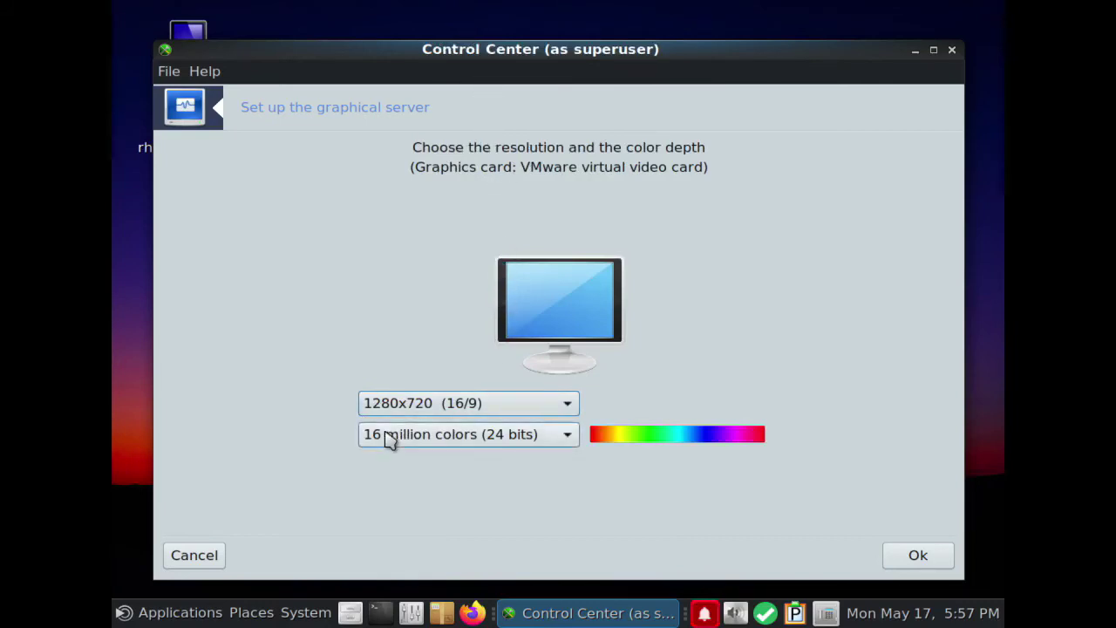
Confirm the resolution, keep the new display configuration, acknowledge the reboot notice, and close Control Center
click(924, 563)
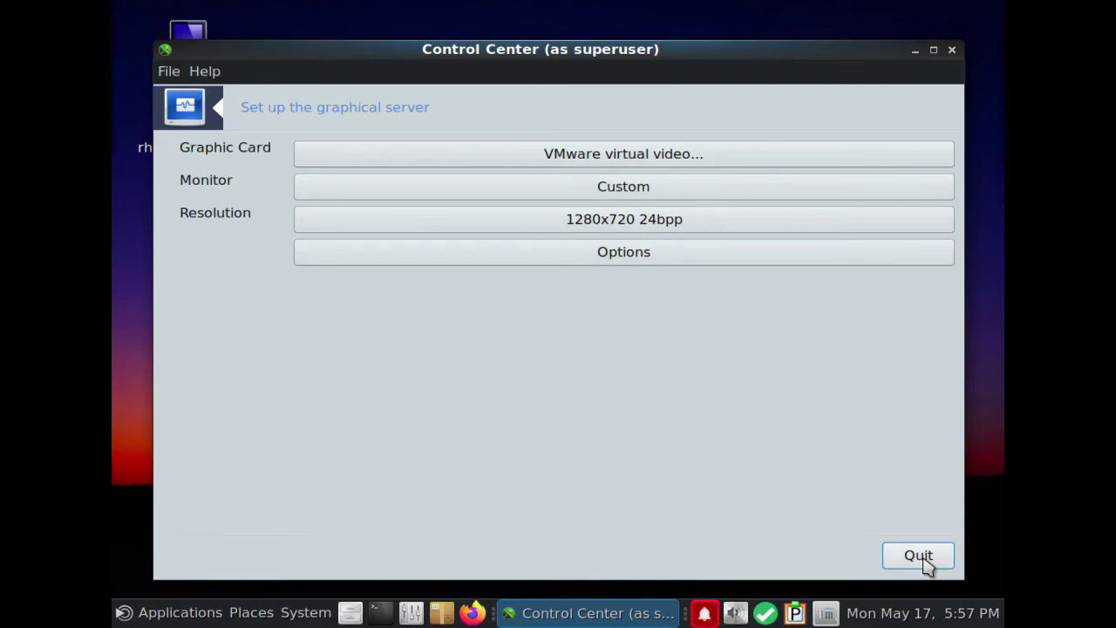
click(920, 558)
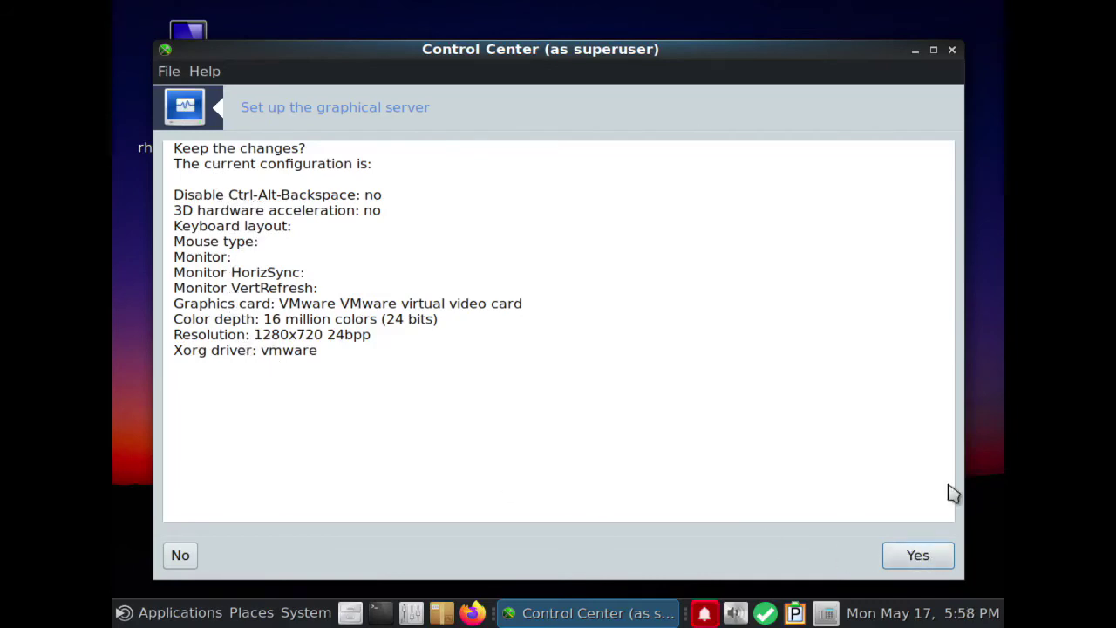
key(Return)
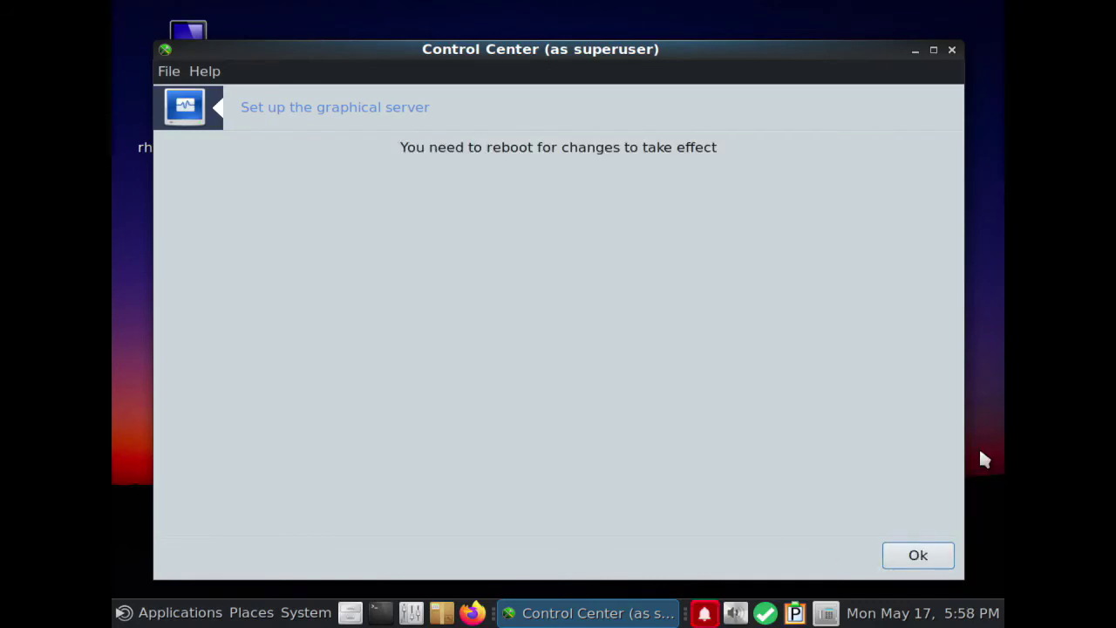
key(Return)
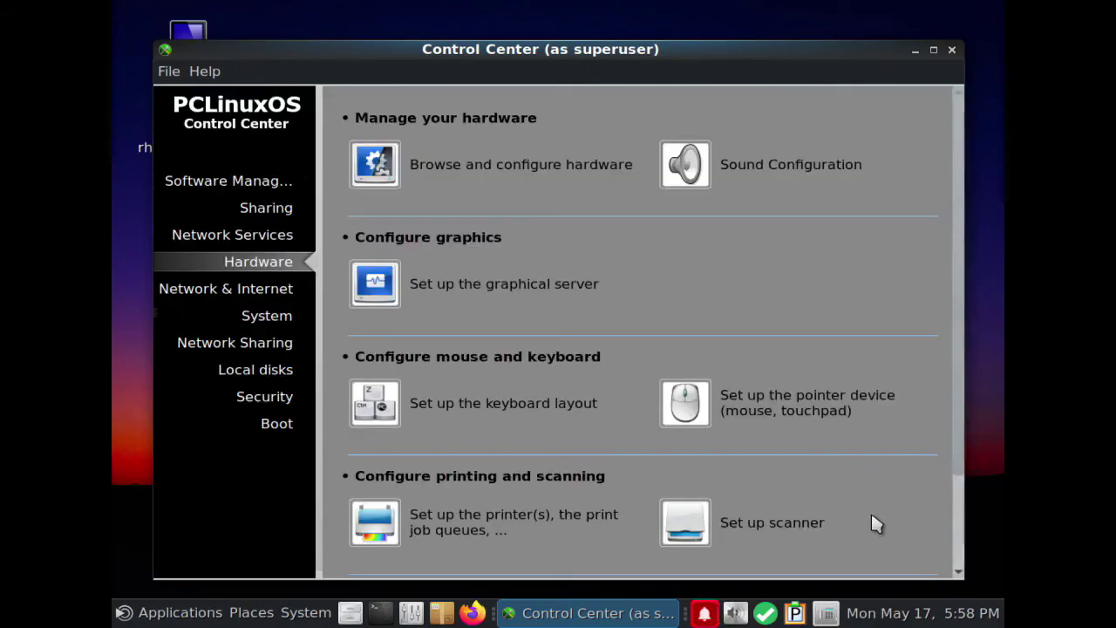
click(951, 50)
click(328, 612)
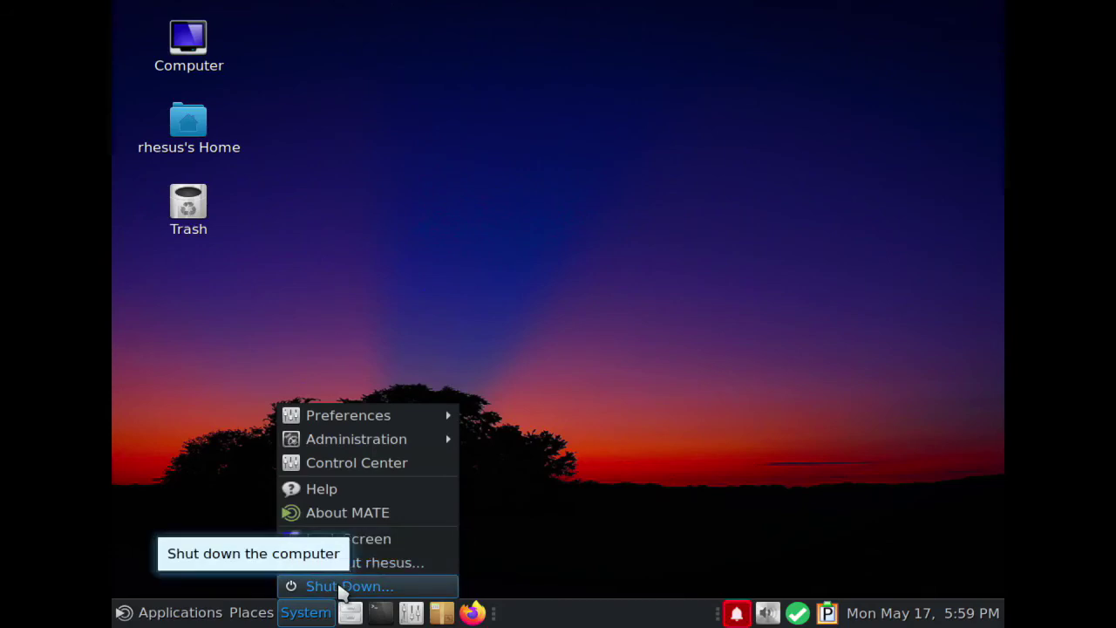
Restart PCLinuxOS from the shutdown dialog and log back in with the user's name and password
click(340, 586)
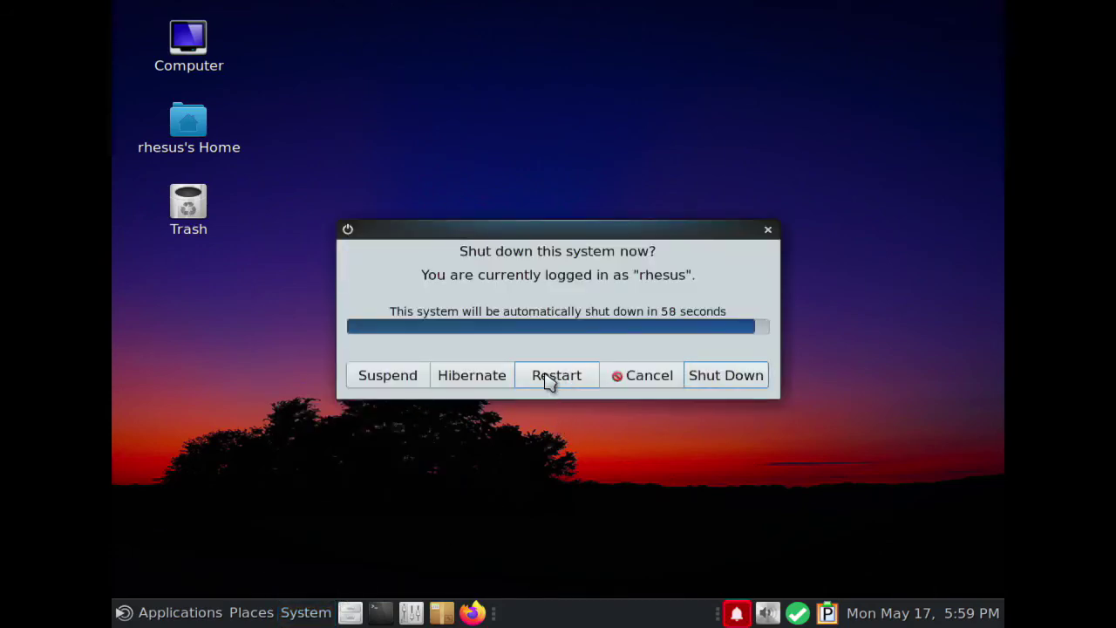
click(548, 376)
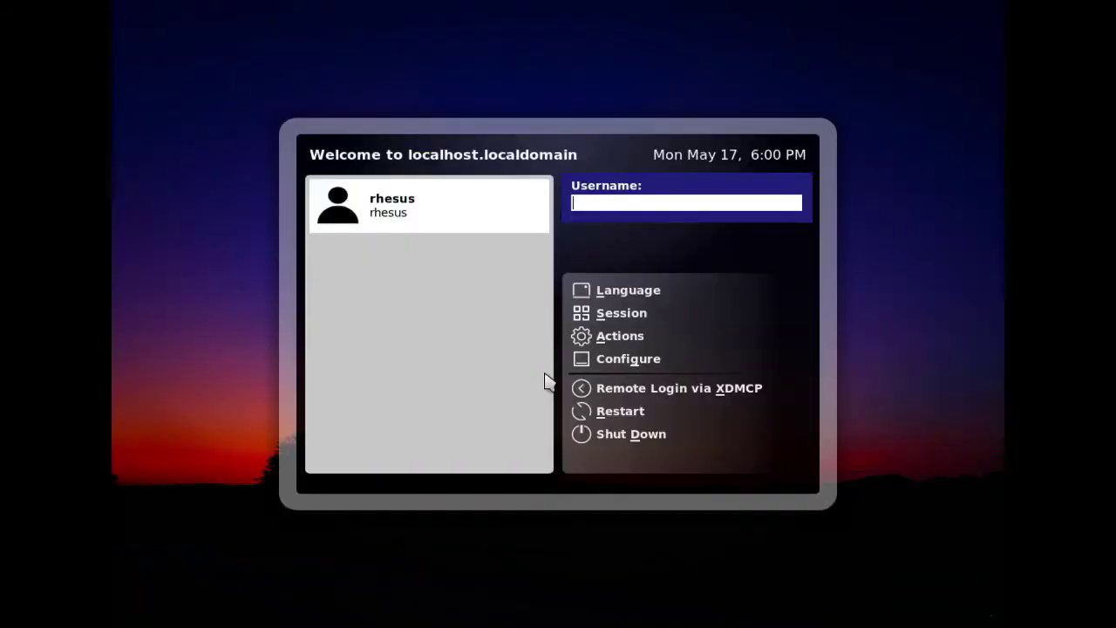
key(Return)
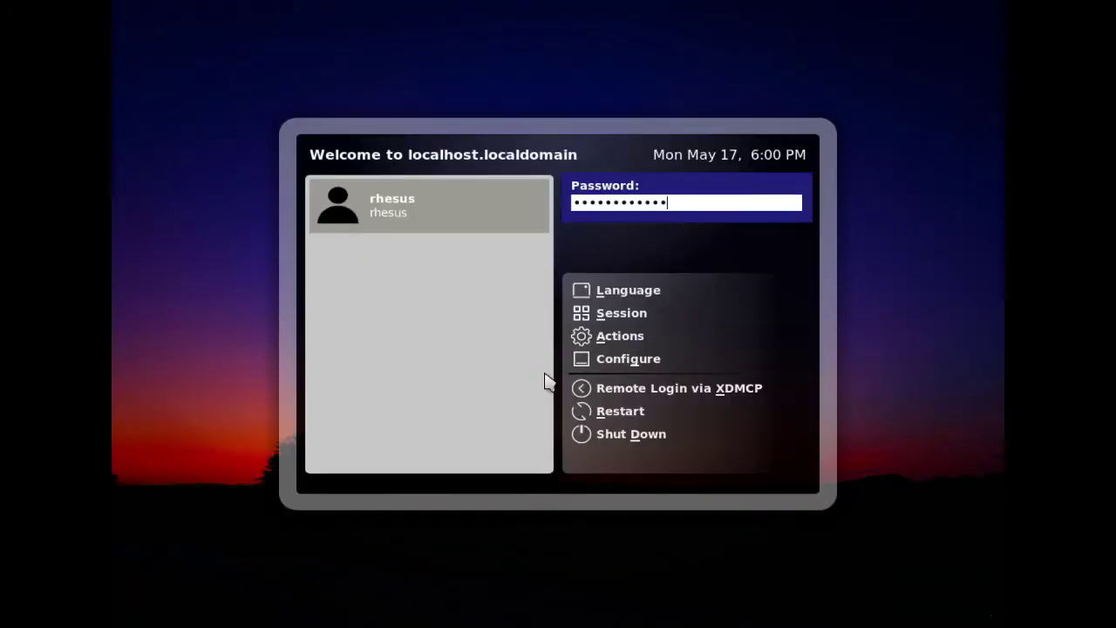
key(Return)
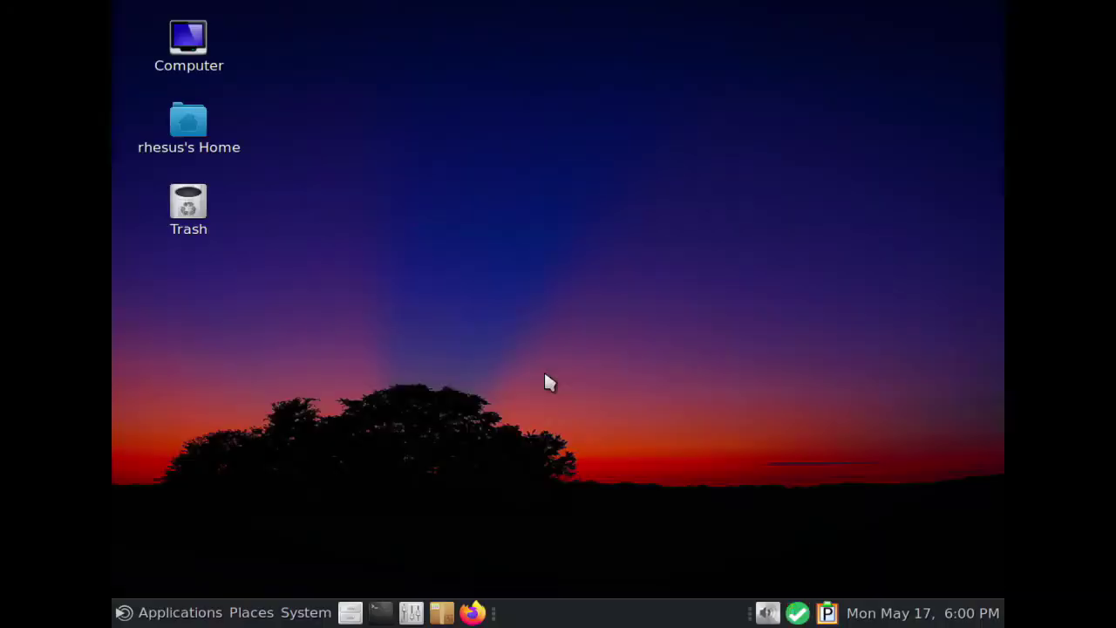
In System > Preferences > Hardware > Displays, apply and keep 1280 x 720 resolution, then close
click(180, 612)
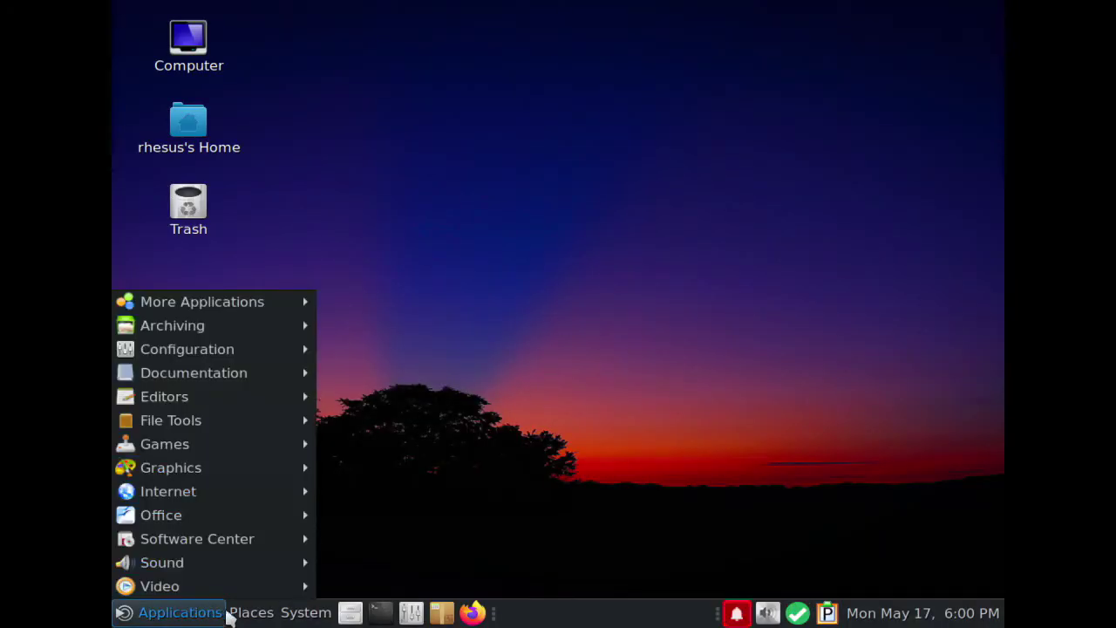
mouse_move(306, 612)
mouse_move(368, 423)
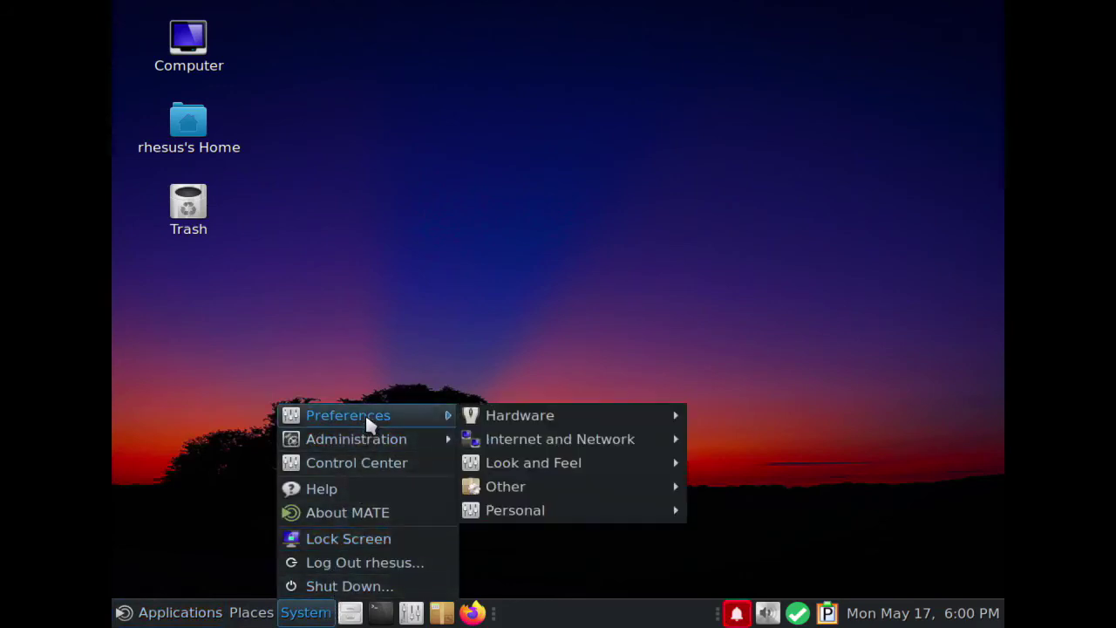
mouse_move(519, 415)
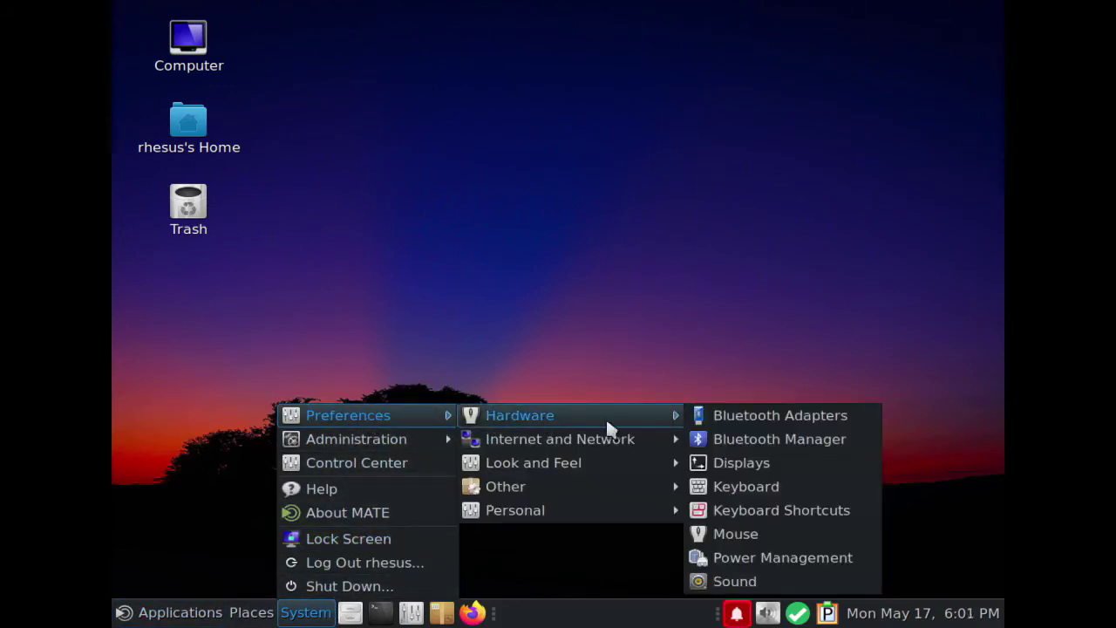
click(771, 463)
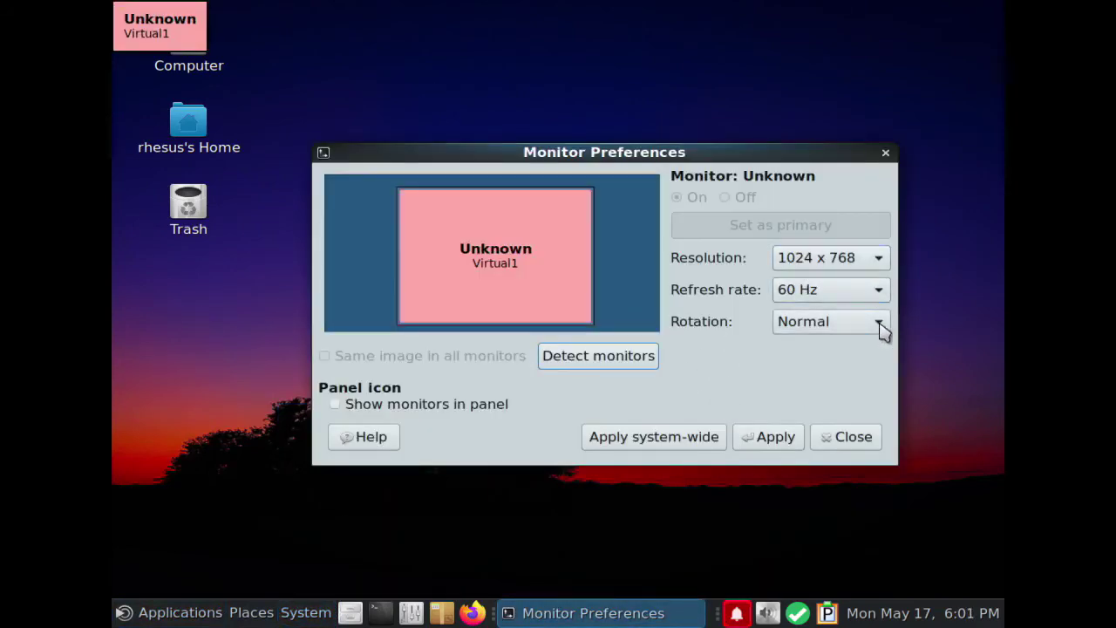
click(879, 258)
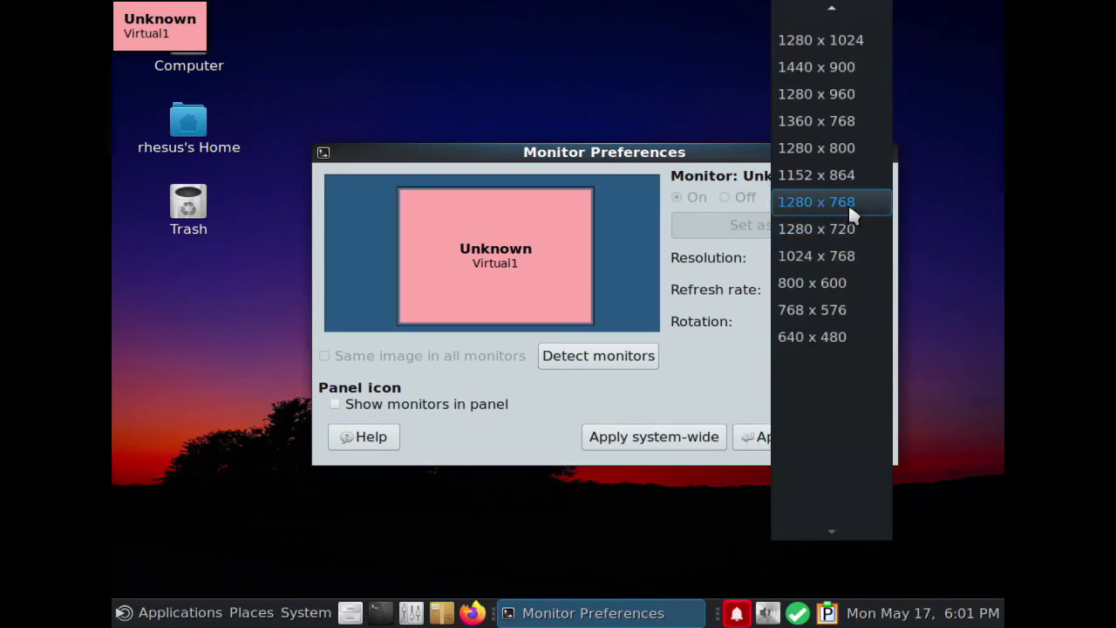
click(842, 227)
click(779, 443)
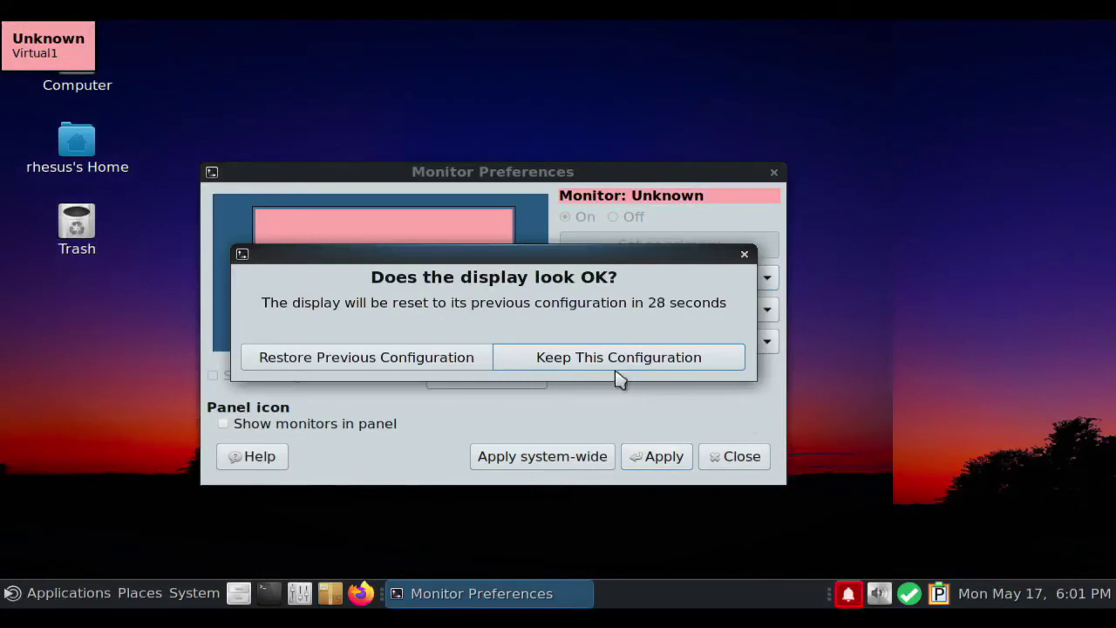
key(Return)
click(734, 456)
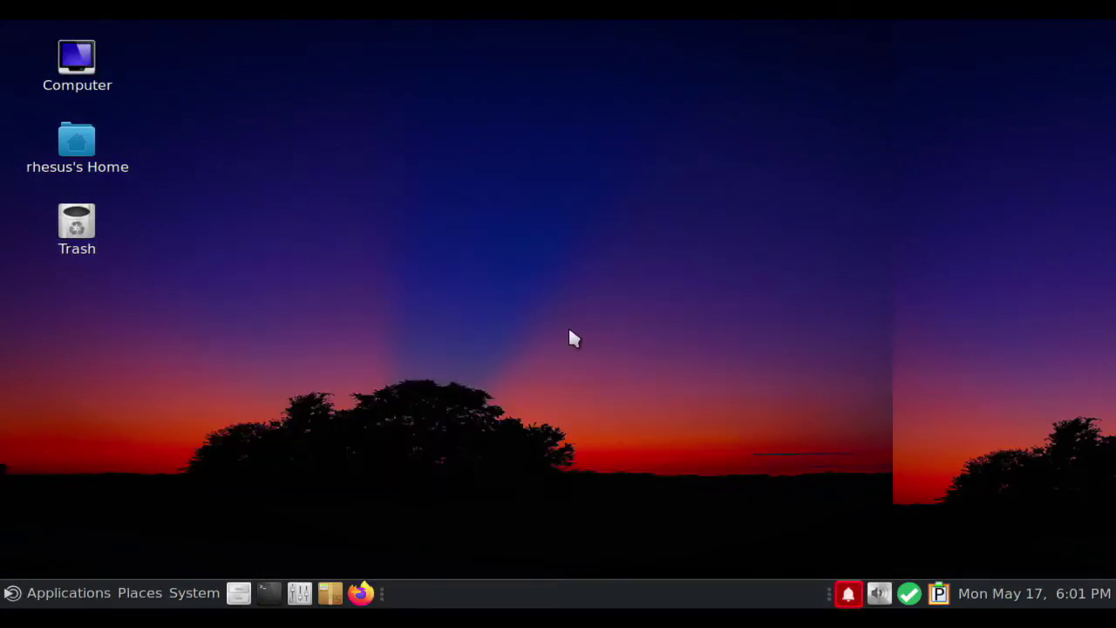
Browse the Computer location and home folder in Caja, closing each window afterwards
double_click(88, 67)
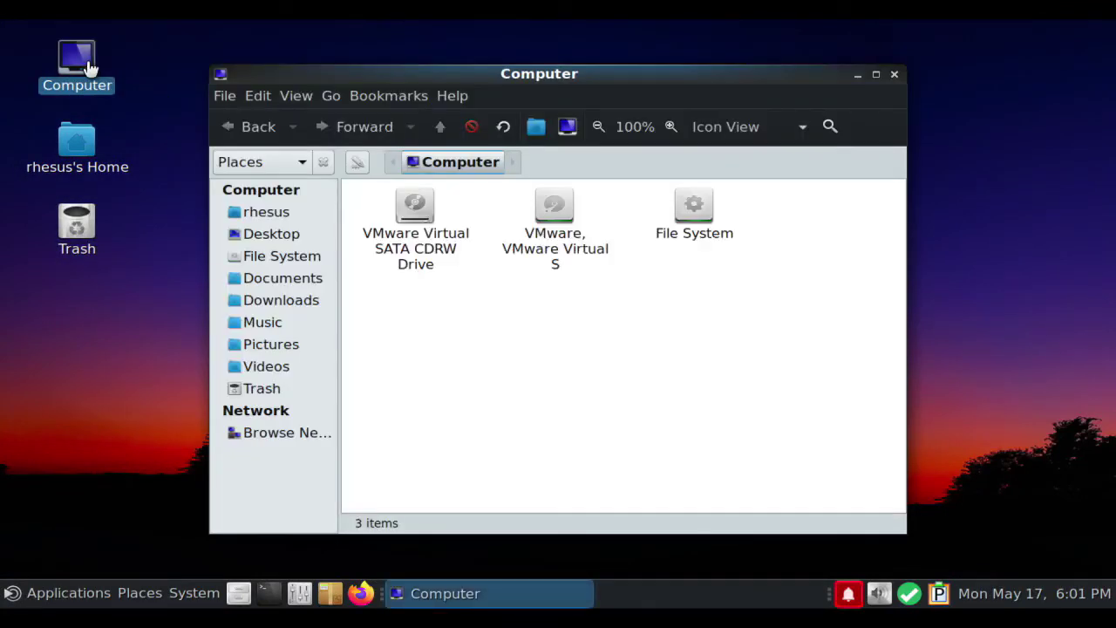
click(261, 214)
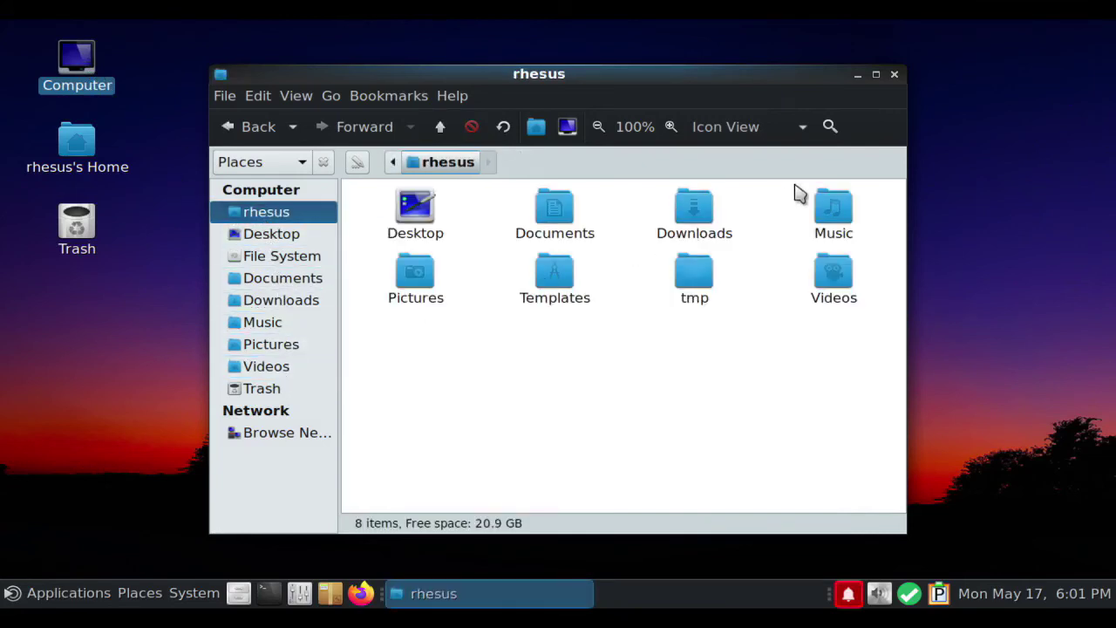
click(894, 75)
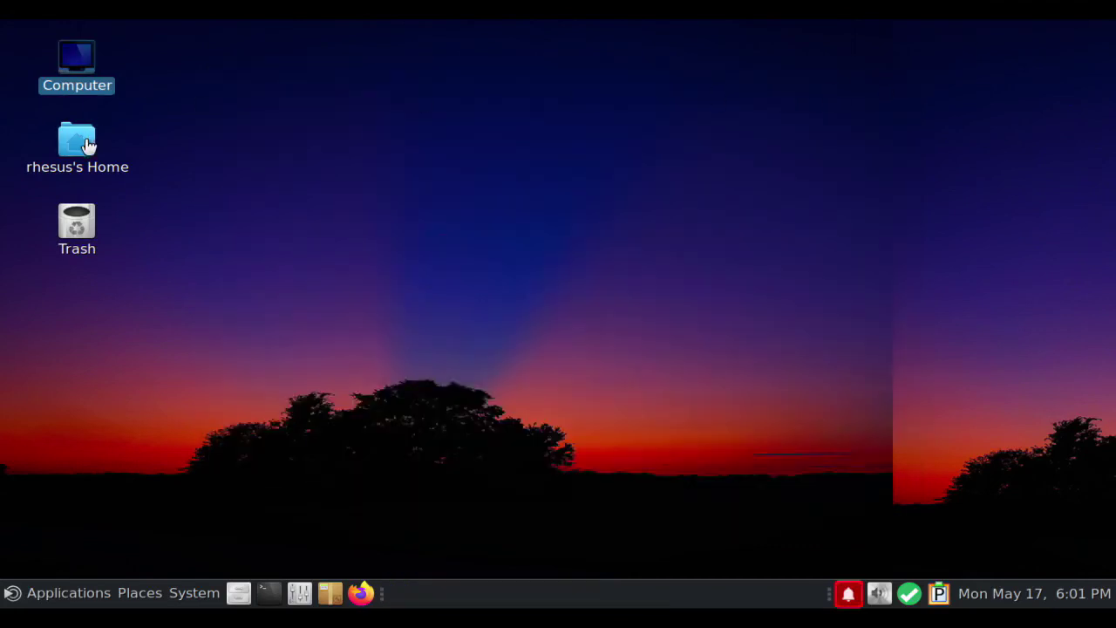
double_click(91, 135)
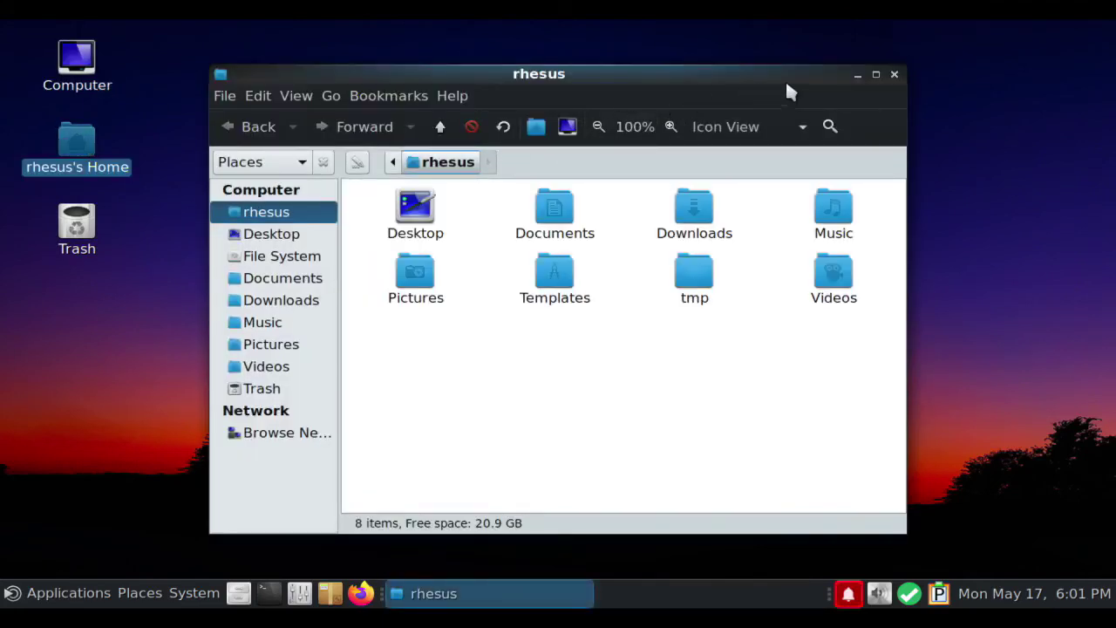
click(894, 75)
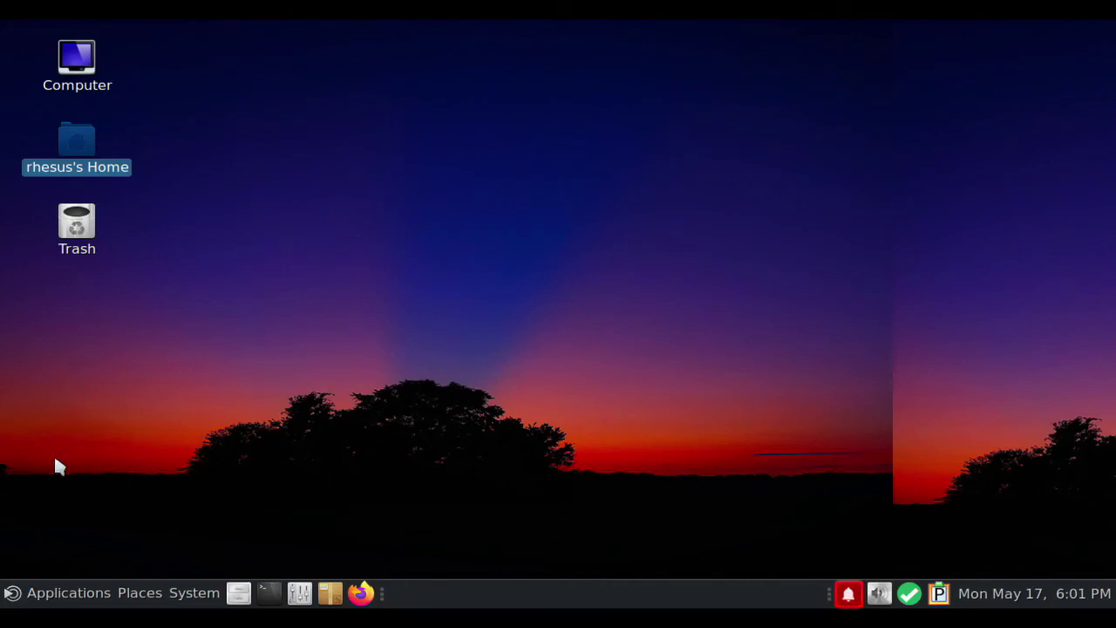
click(35, 595)
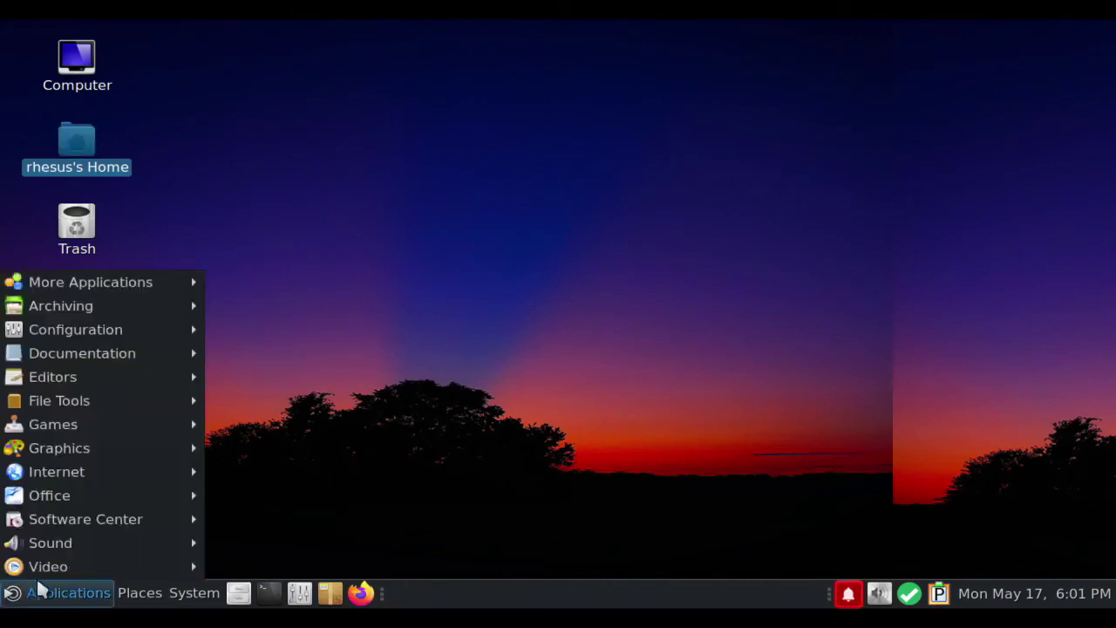
View each Applications menu category's submenu in turn, then dismiss the menu
mouse_move(44, 565)
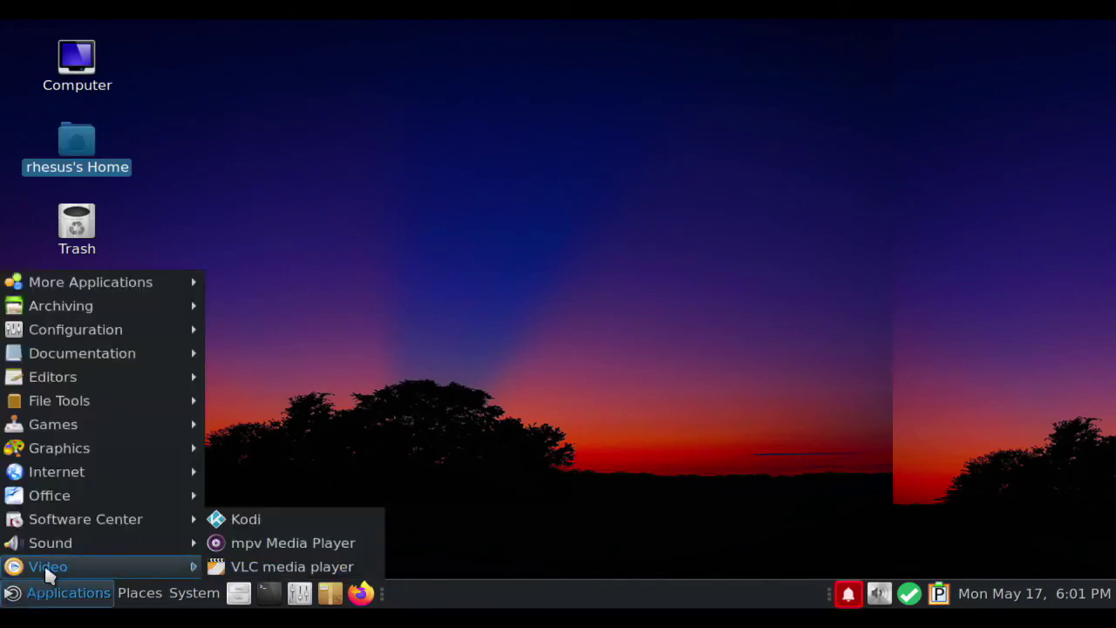
mouse_move(46, 545)
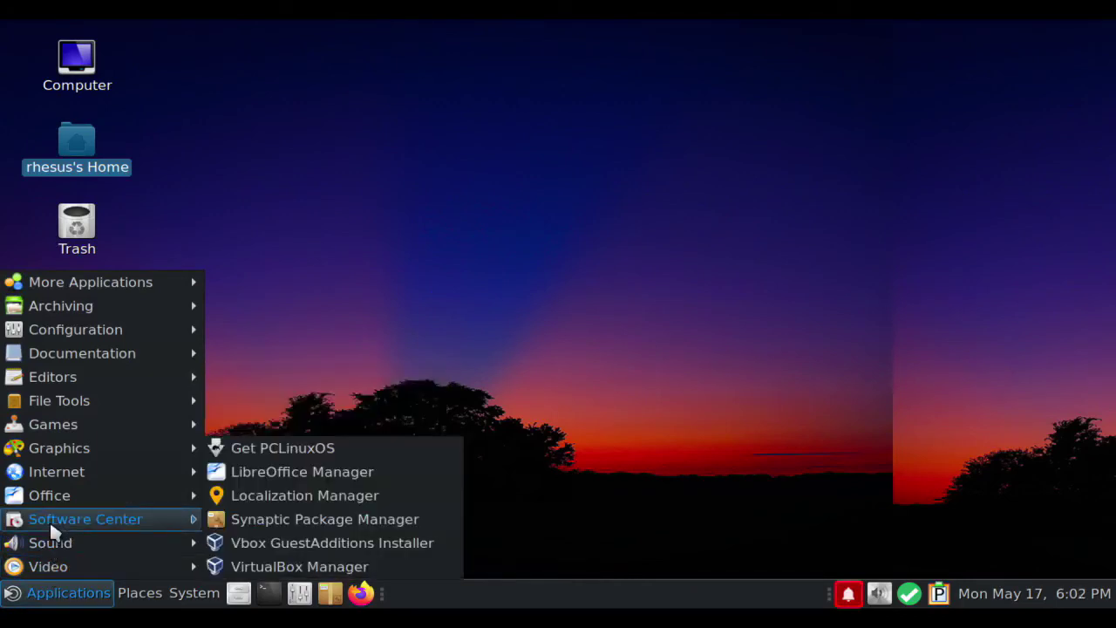
mouse_move(52, 500)
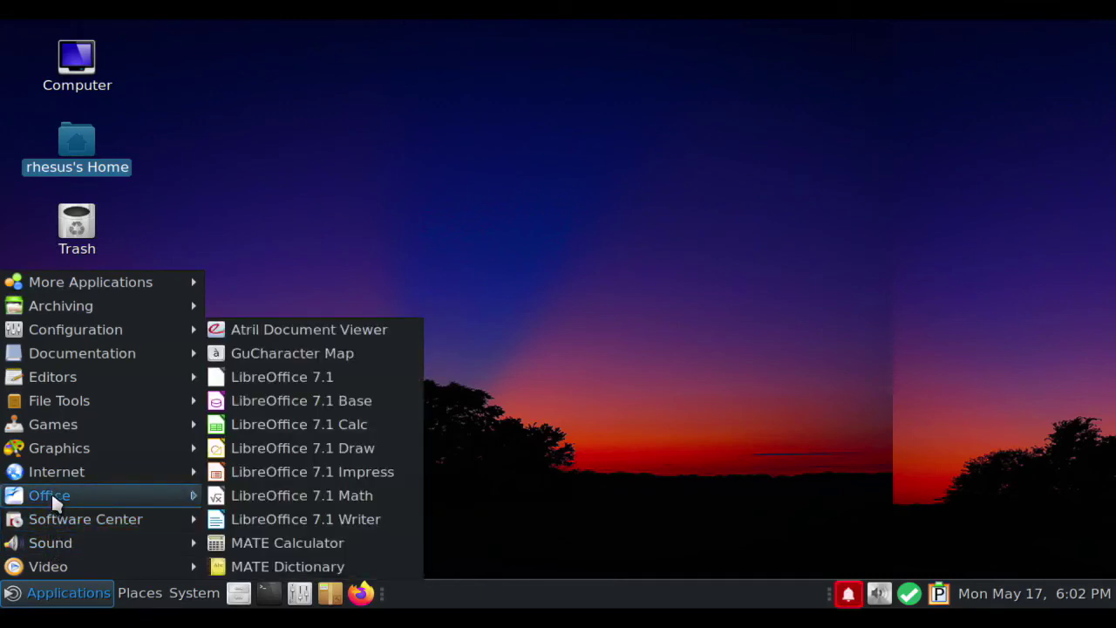
mouse_move(59, 448)
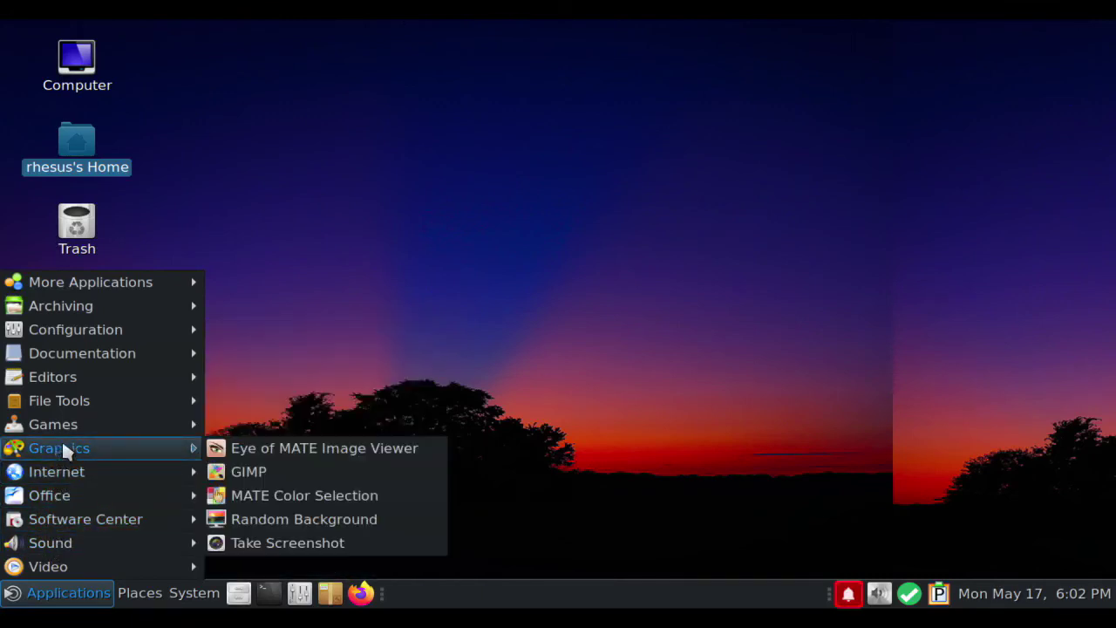
mouse_move(62, 404)
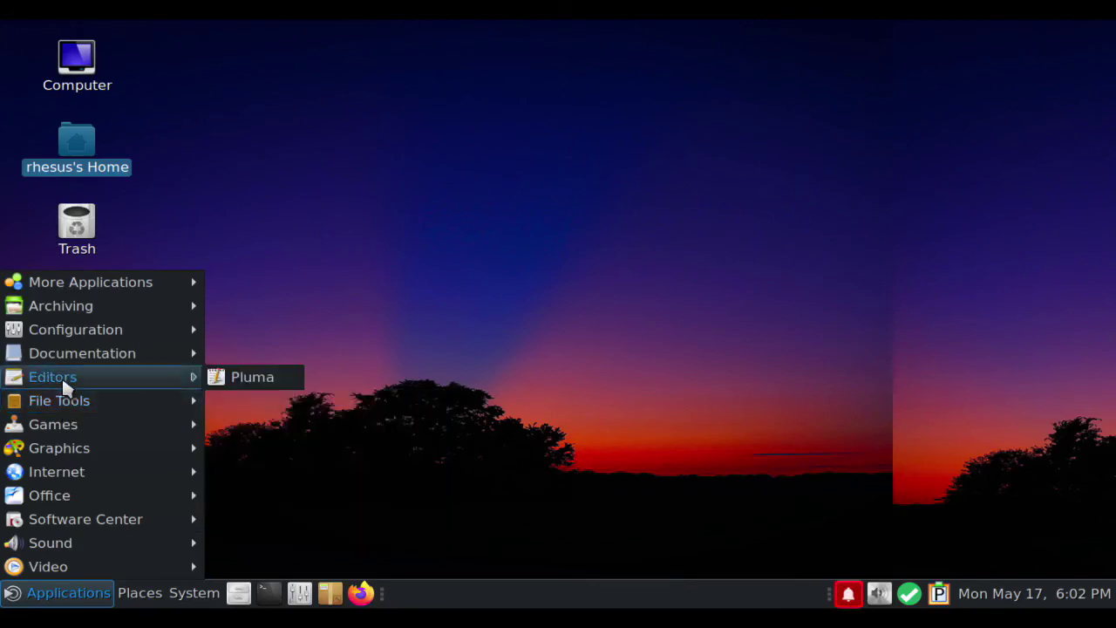
mouse_move(71, 329)
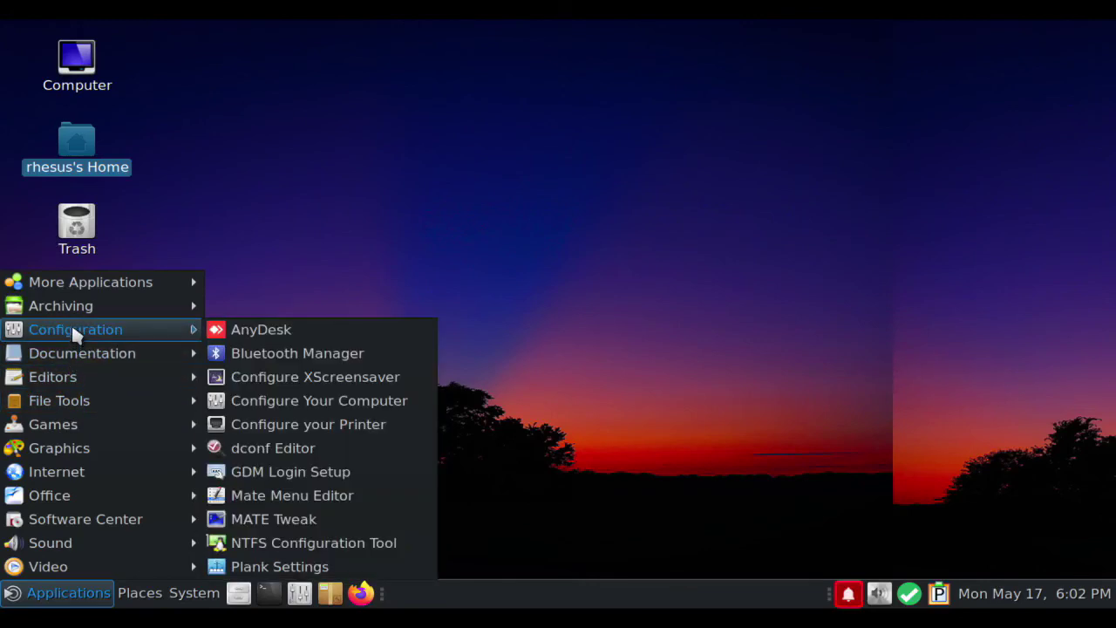
mouse_move(73, 309)
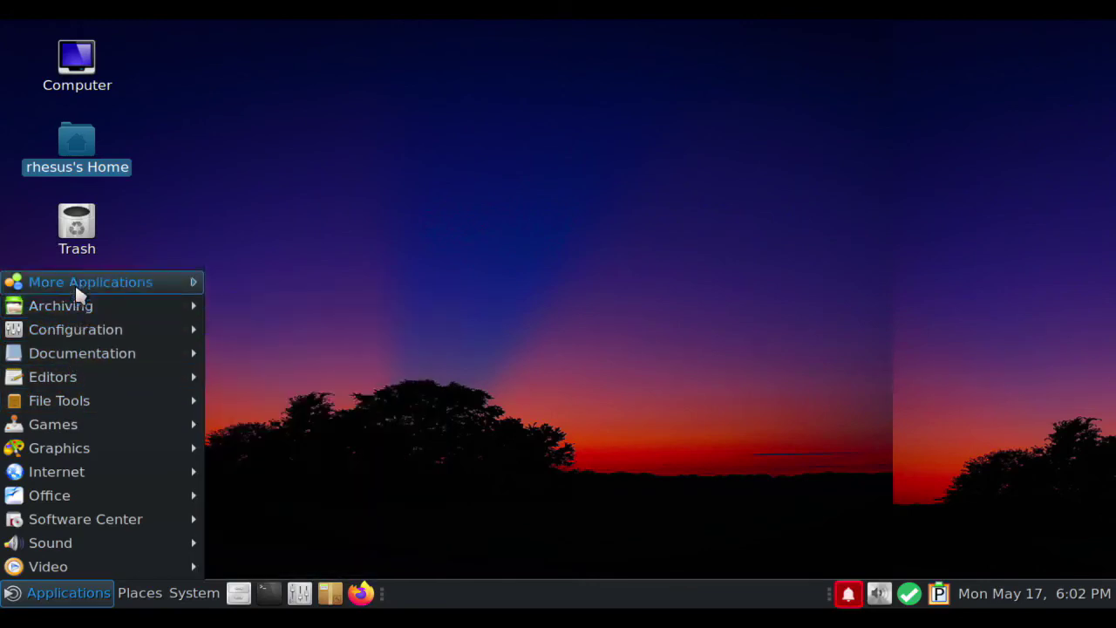
mouse_move(75, 281)
click(127, 255)
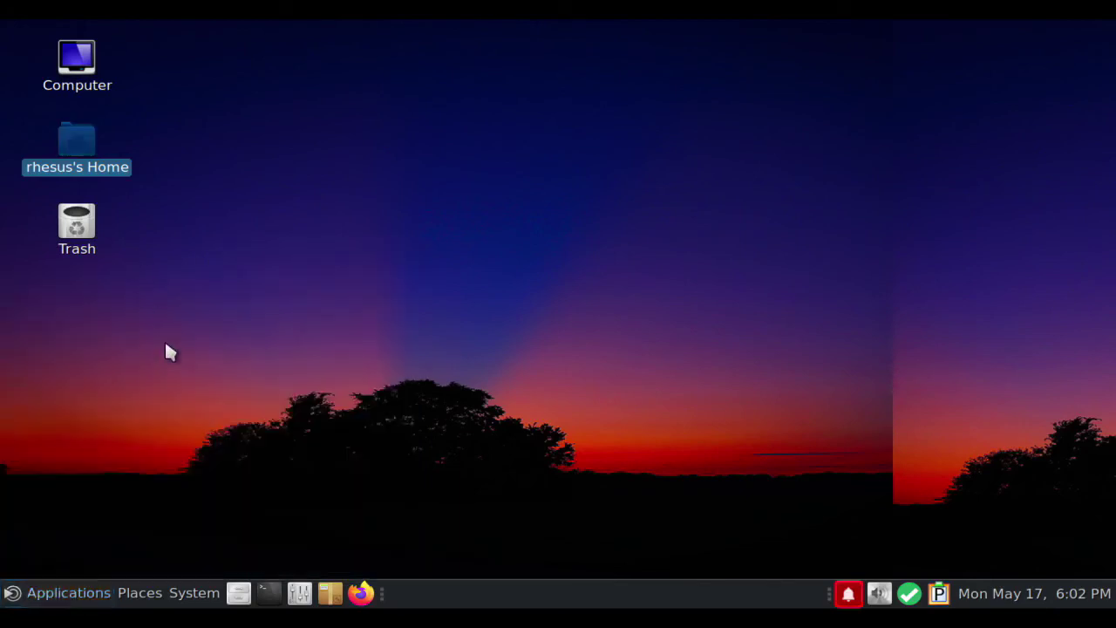
click(196, 596)
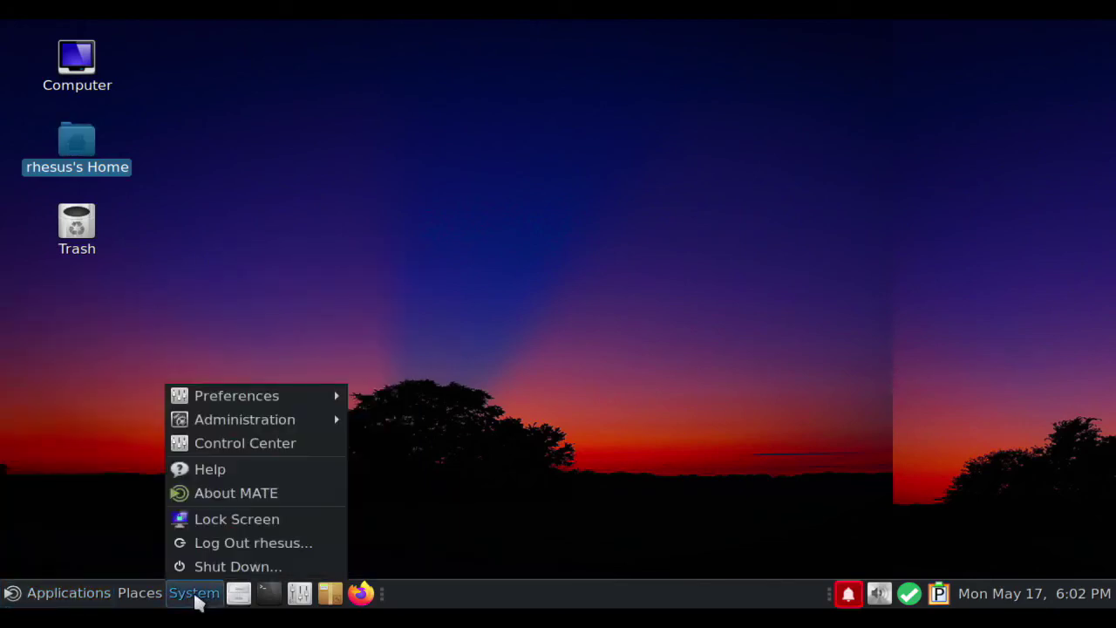
click(214, 496)
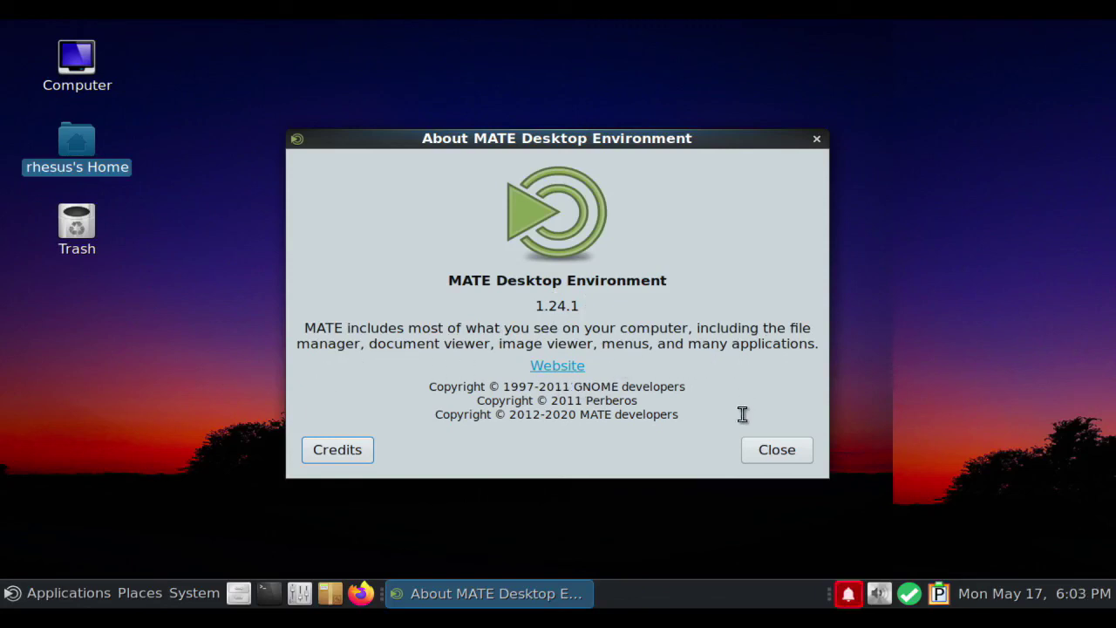
click(352, 453)
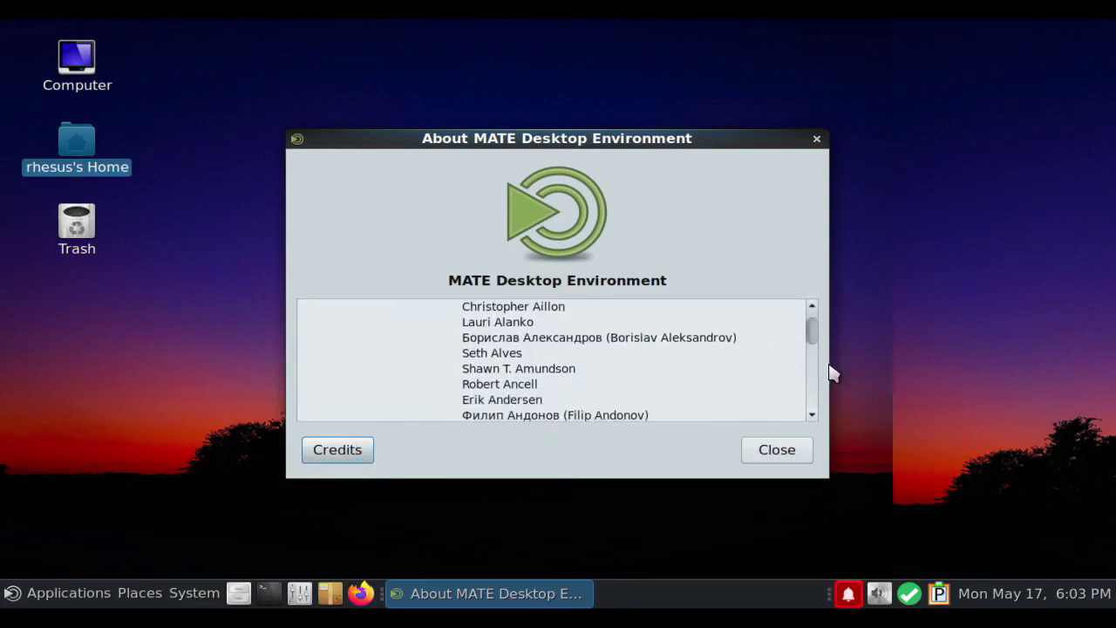
click(812, 312)
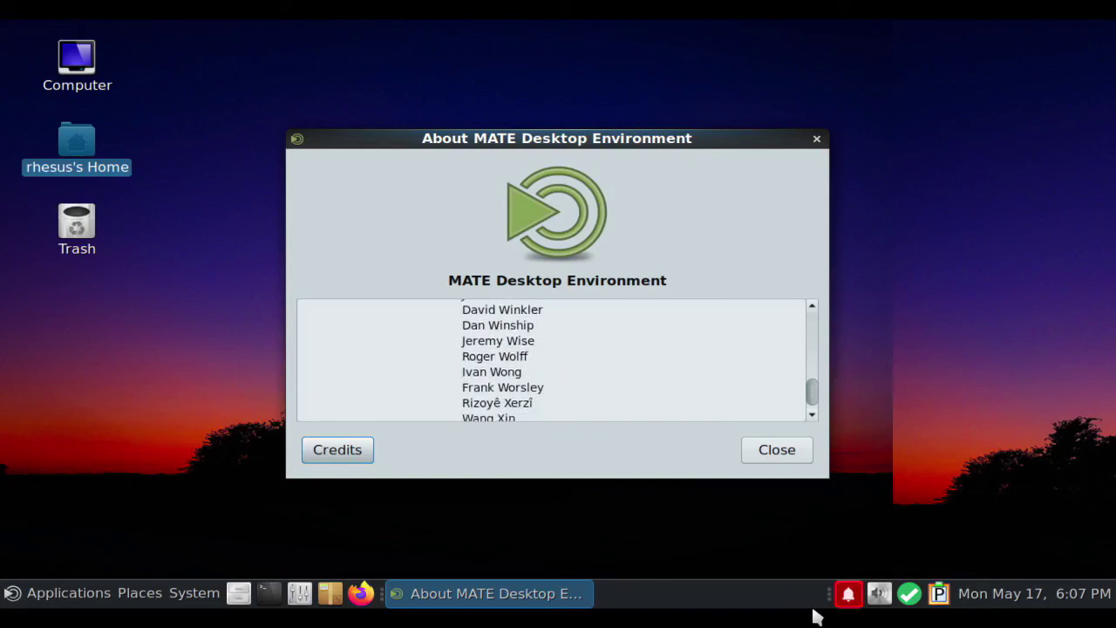
click(779, 455)
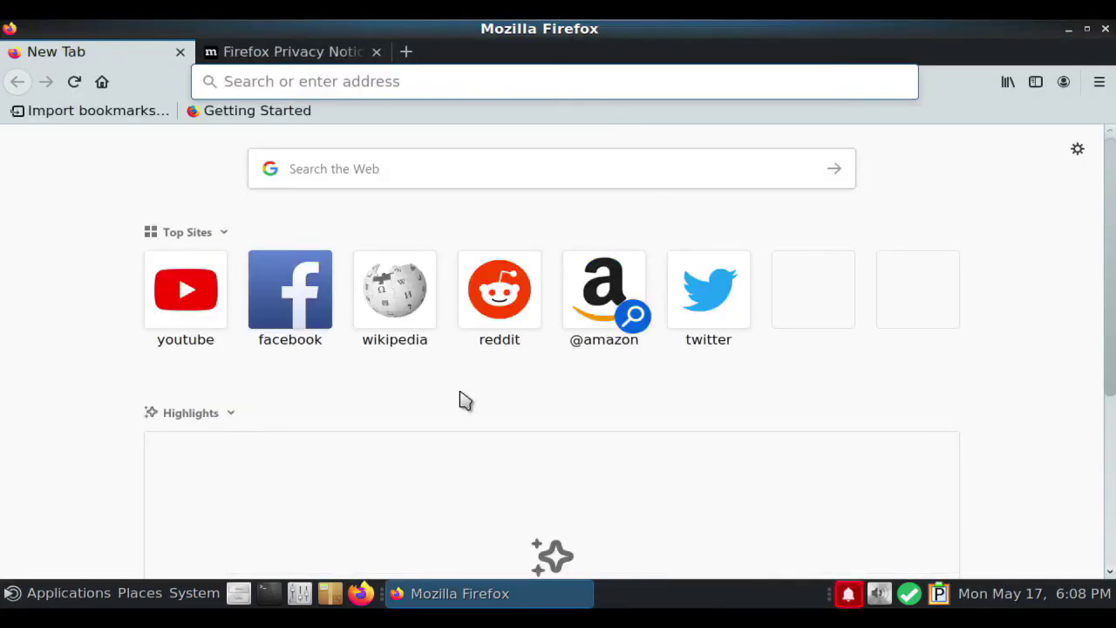
click(200, 306)
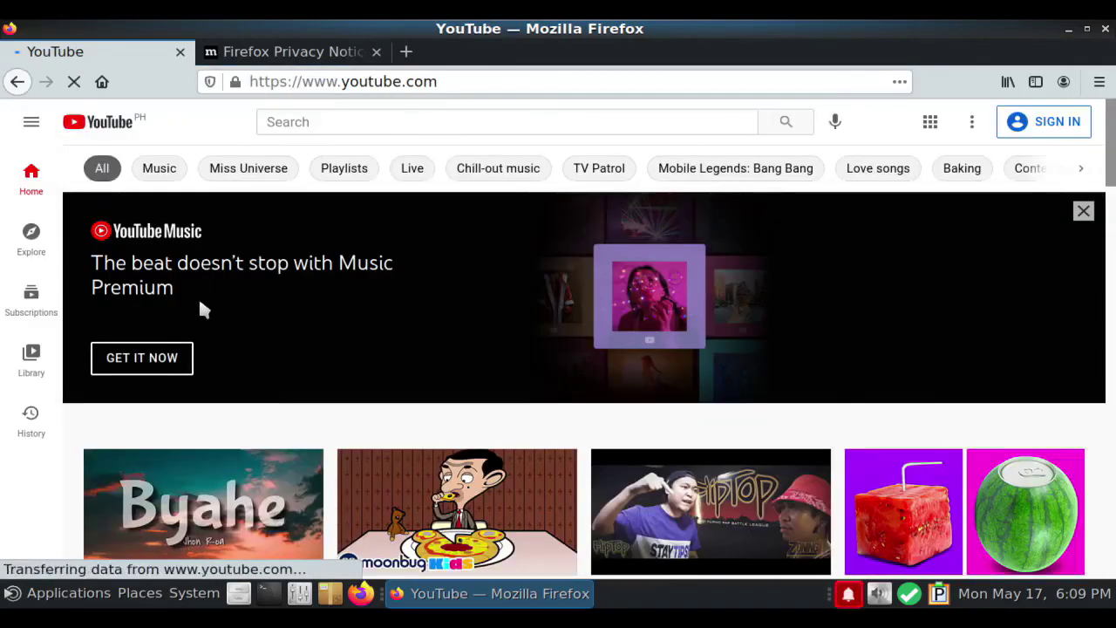
scroll(224, 319, down, 6)
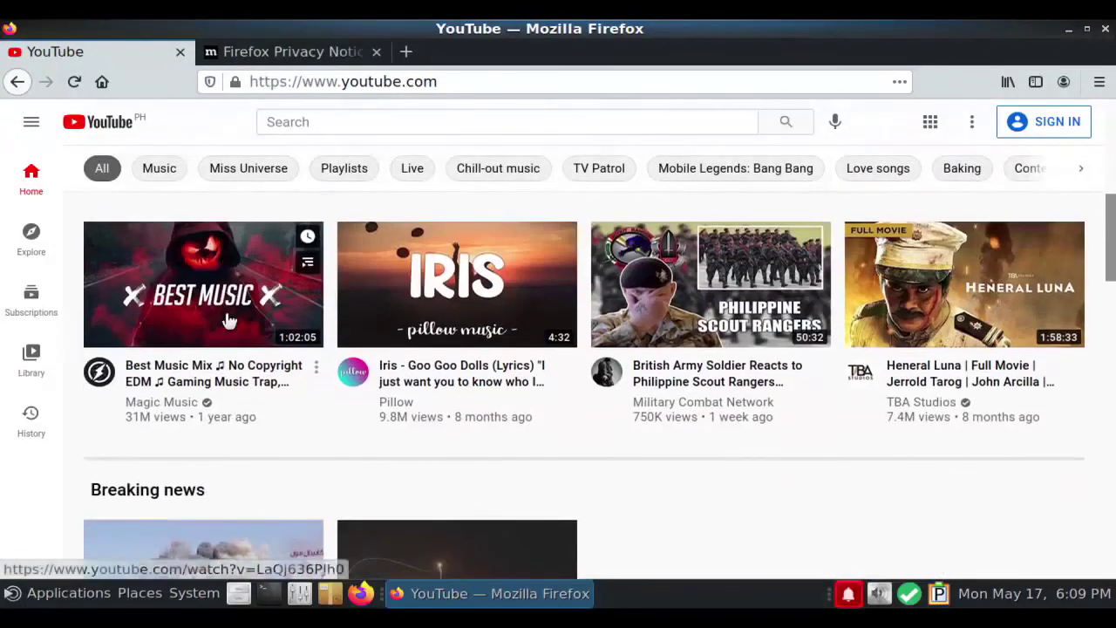
scroll(227, 320, down, 5)
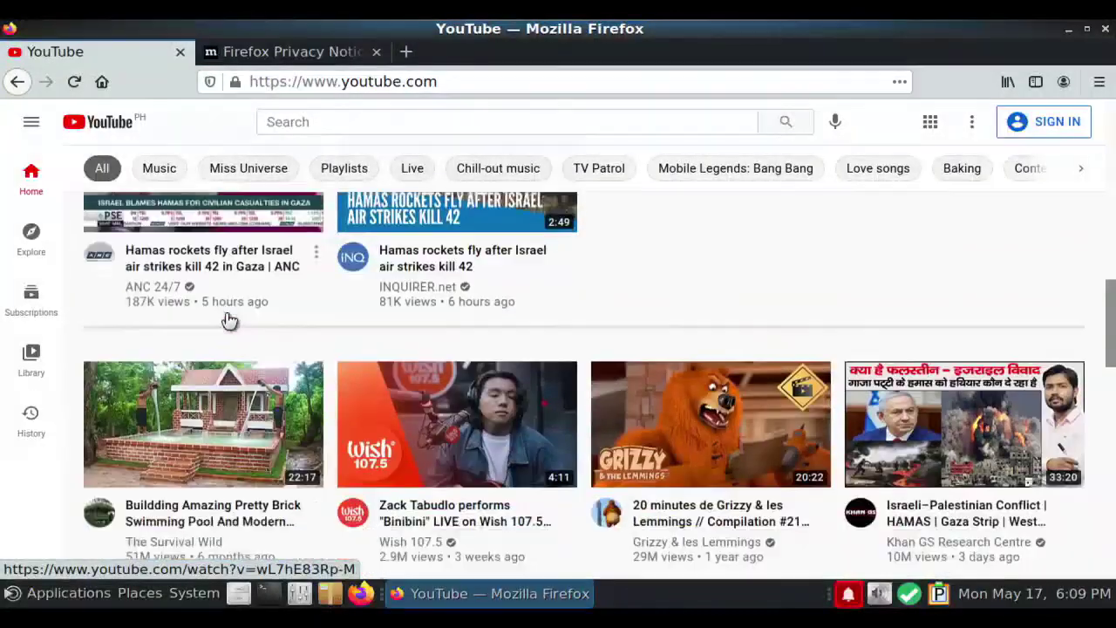
scroll(229, 321, down, 6)
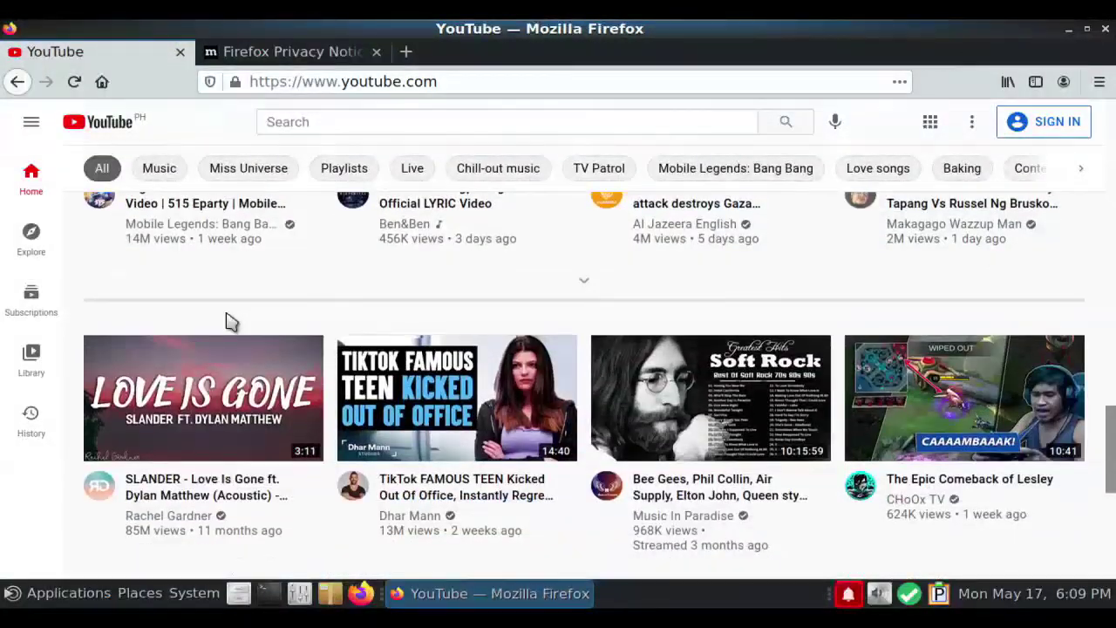
scroll(227, 320, down, 5)
key(ctrl+q)
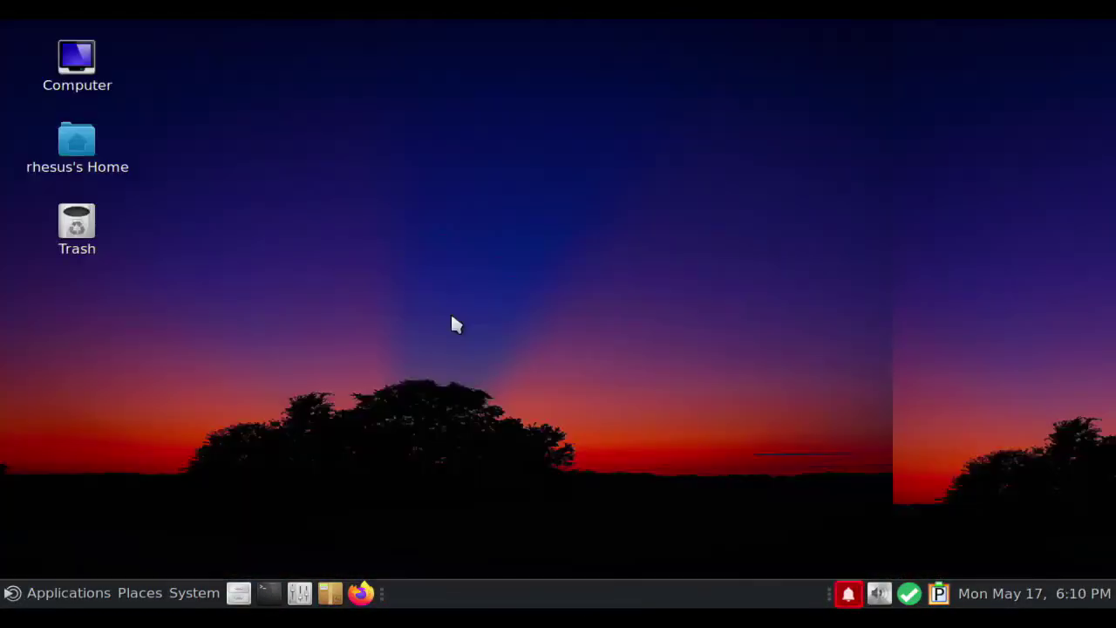
click(52, 594)
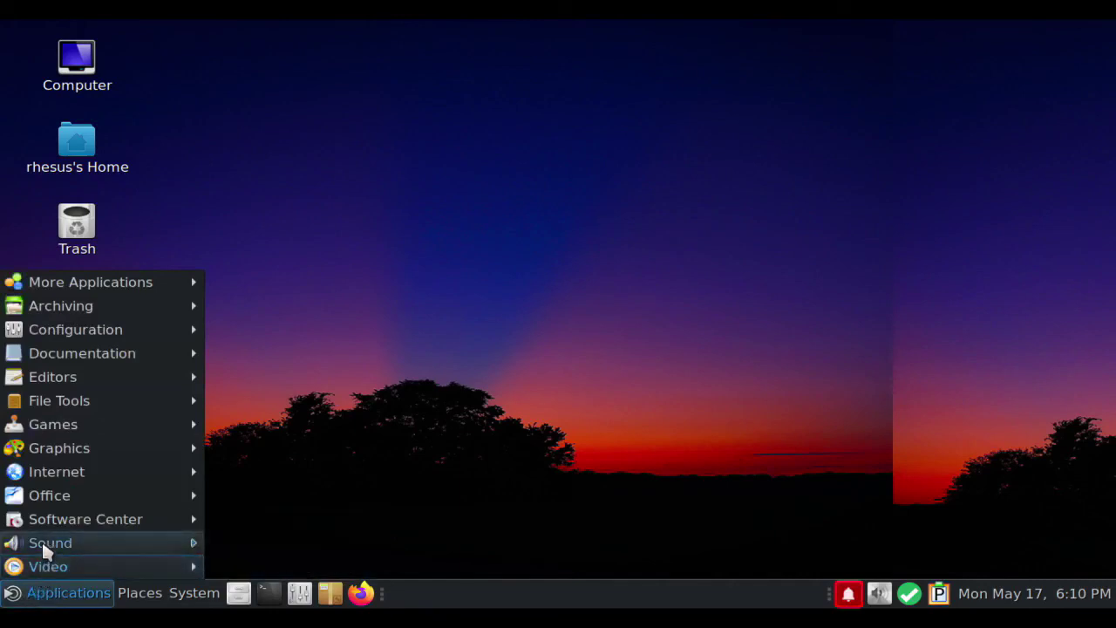
mouse_move(43, 498)
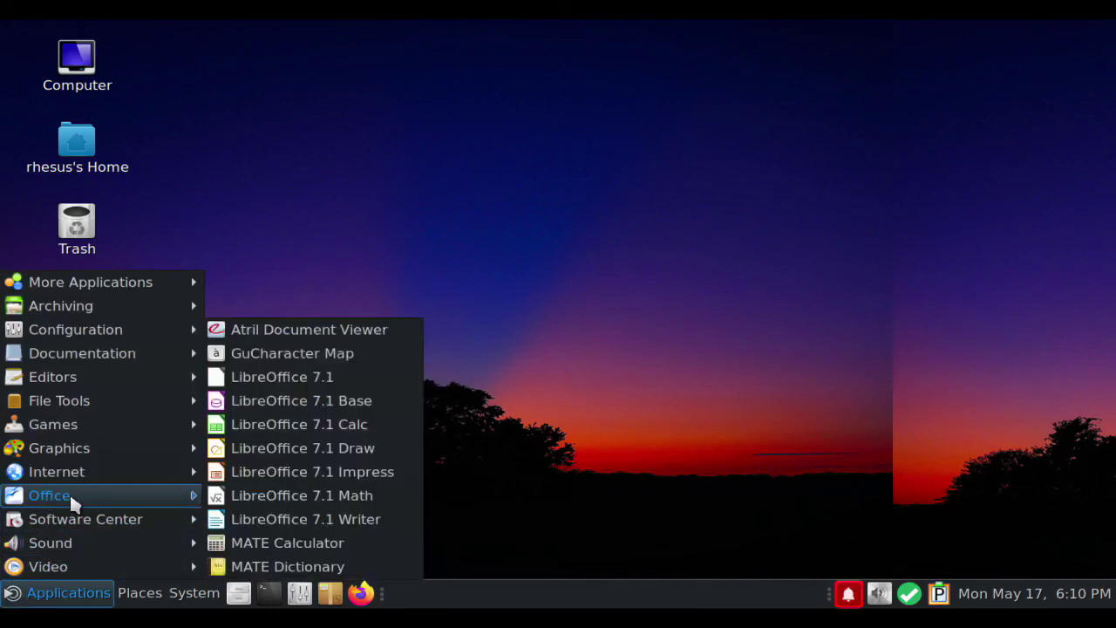
click(363, 518)
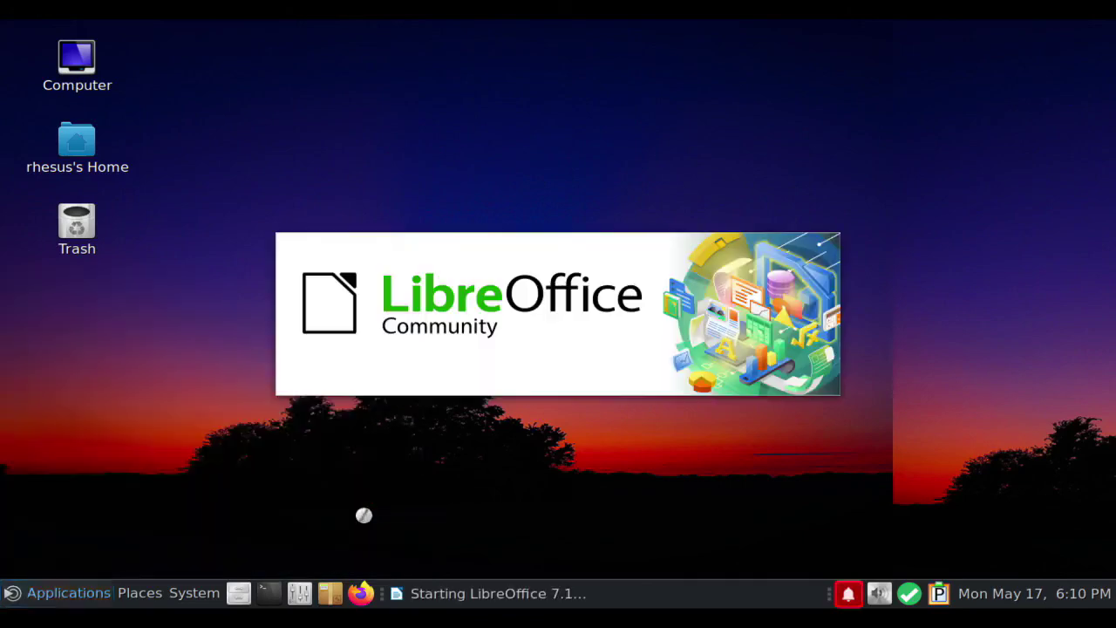
click(501, 111)
scroll(511, 523, down, 3)
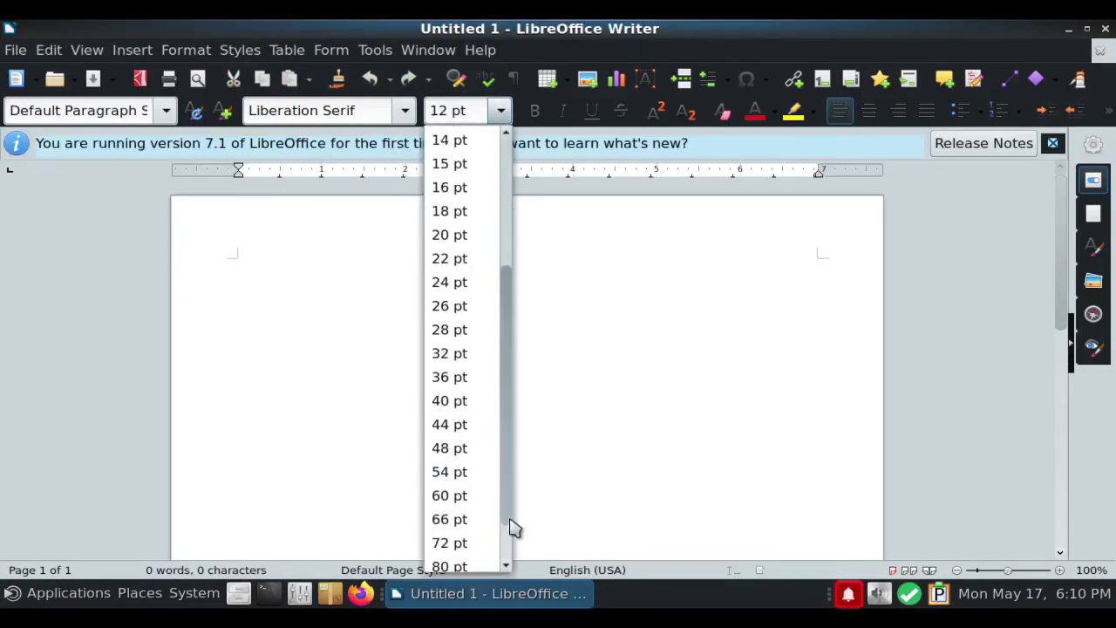
click(449, 446)
text(Thank you for Watching)
key(Return)
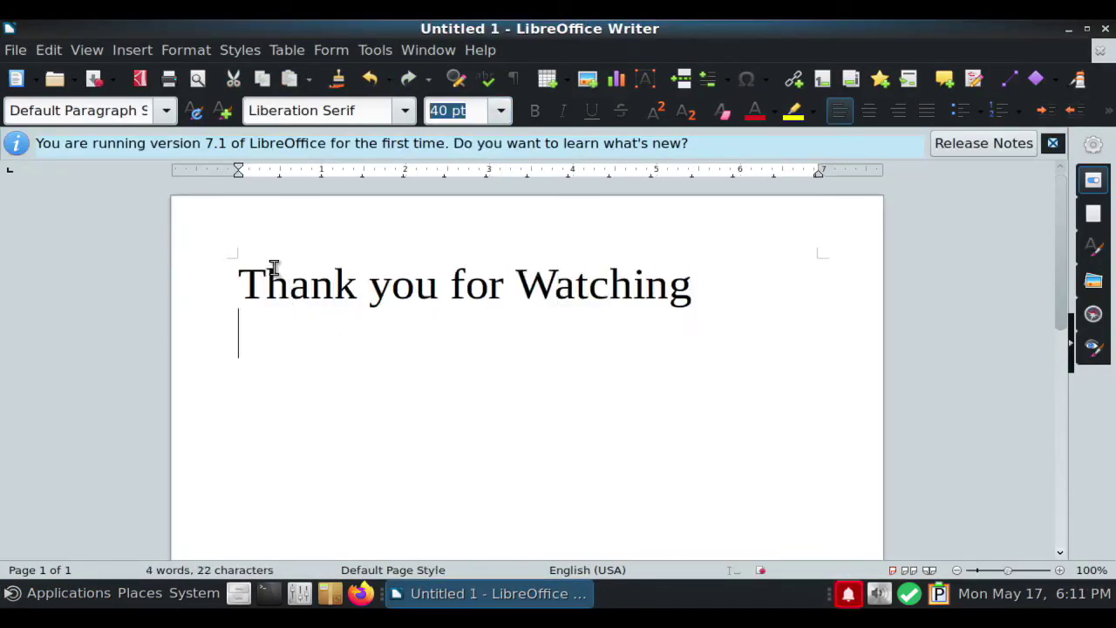
text(Please subscribe)
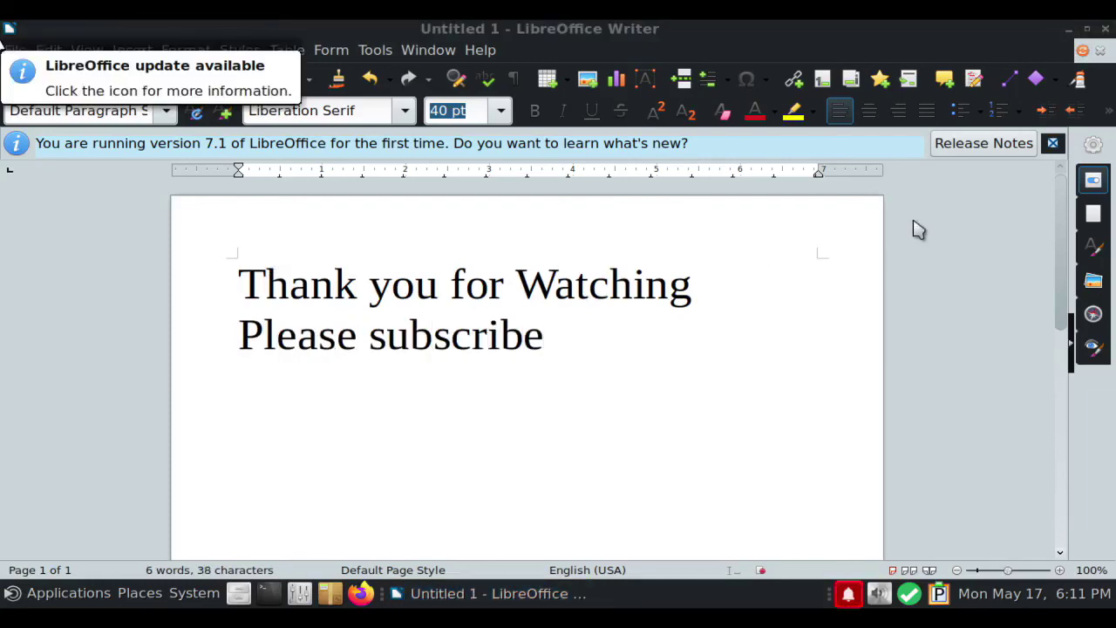
click(1105, 29)
click(398, 369)
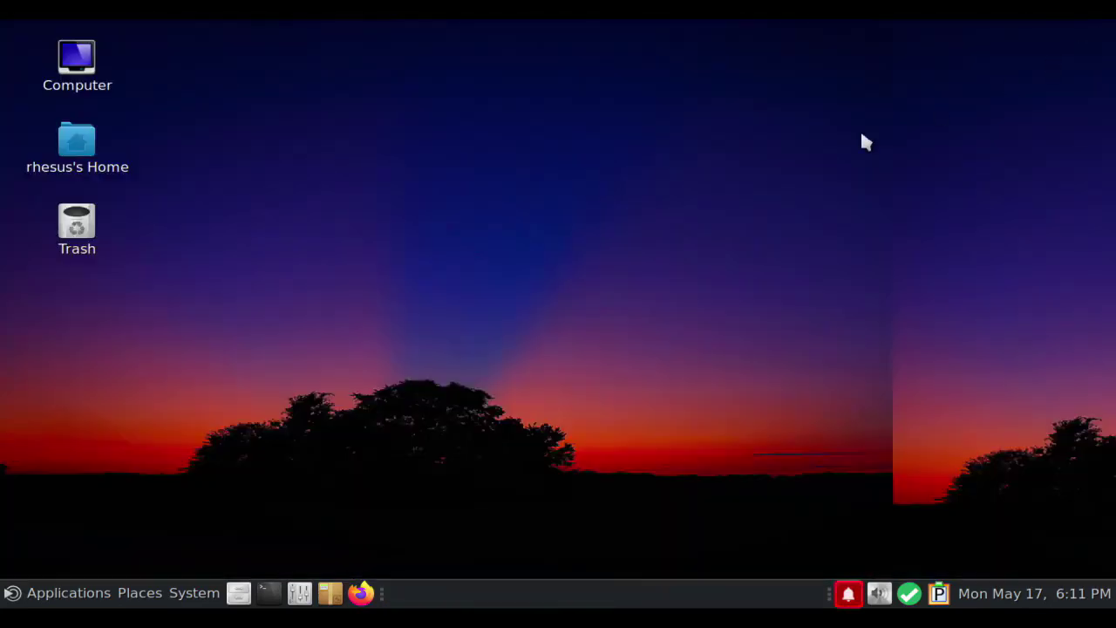
Choose System > Shut Down... to show the 60-second shutdown countdown dialog
click(14, 595)
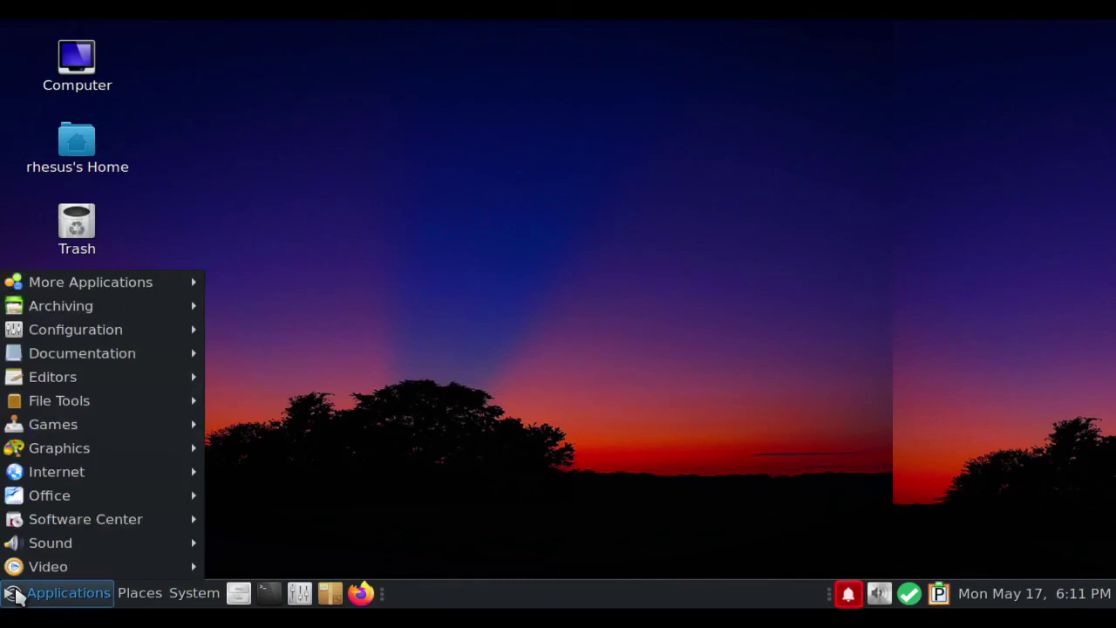
mouse_move(184, 590)
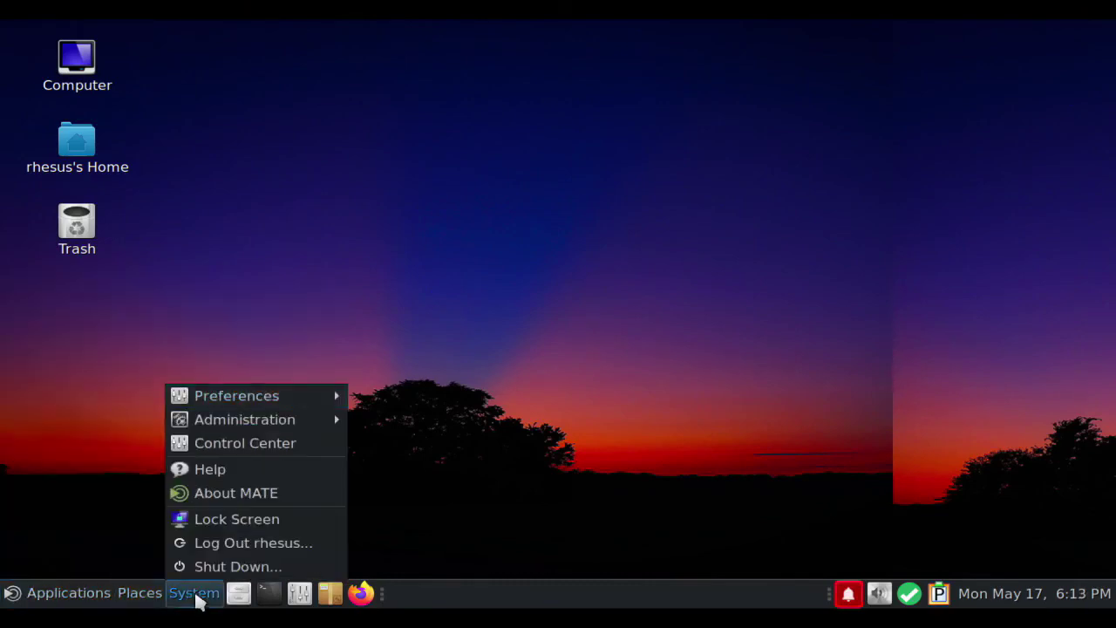
click(259, 569)
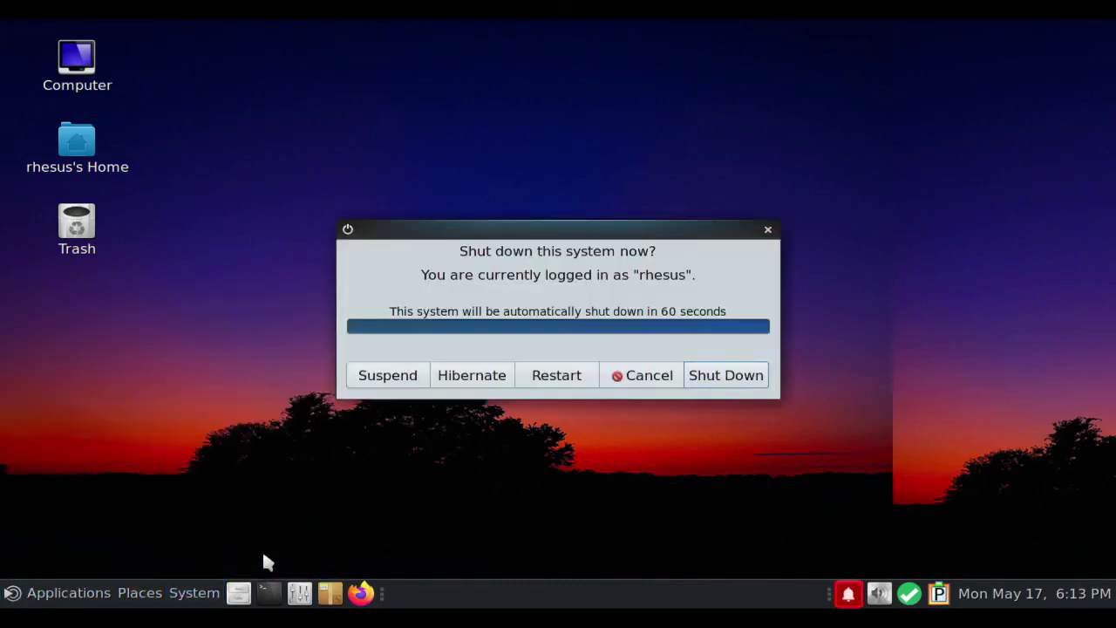